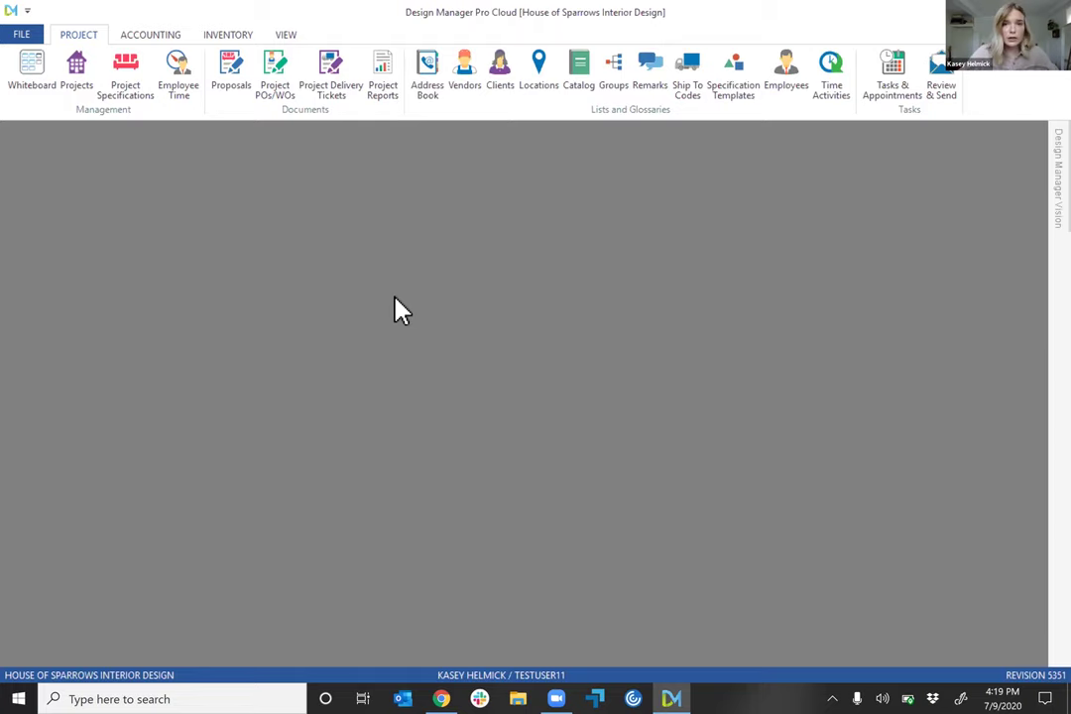
# - Review a residential client's contact and billing details, then show the five open projects
pyautogui.click(499, 80)
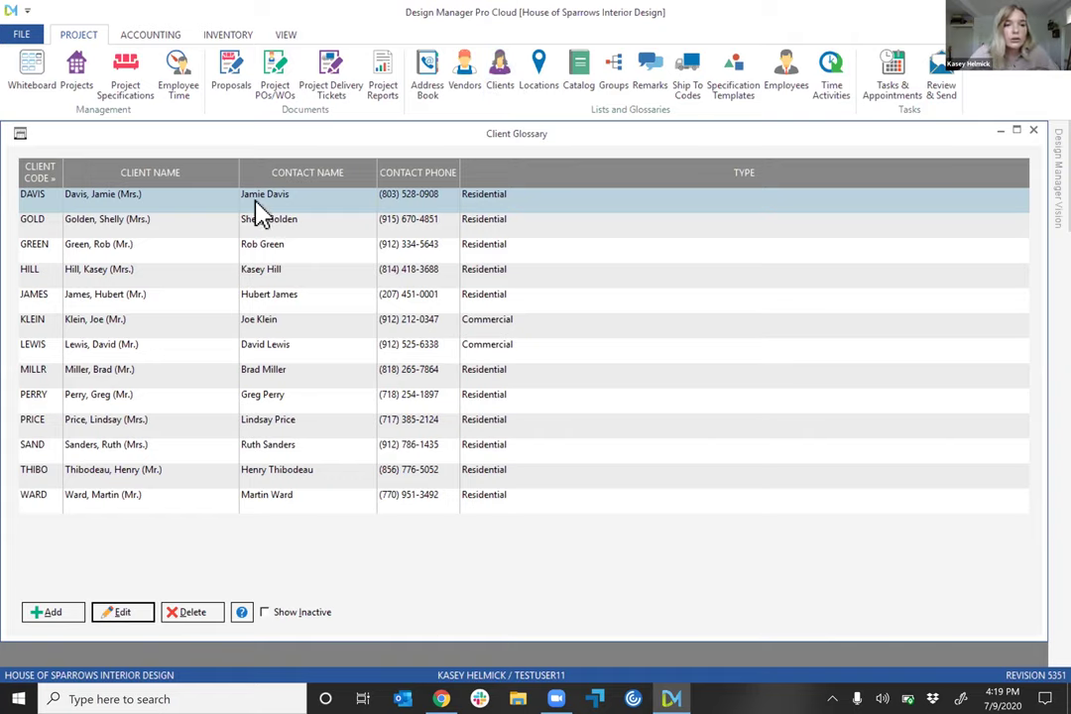
pyautogui.doubleClick(149, 272)
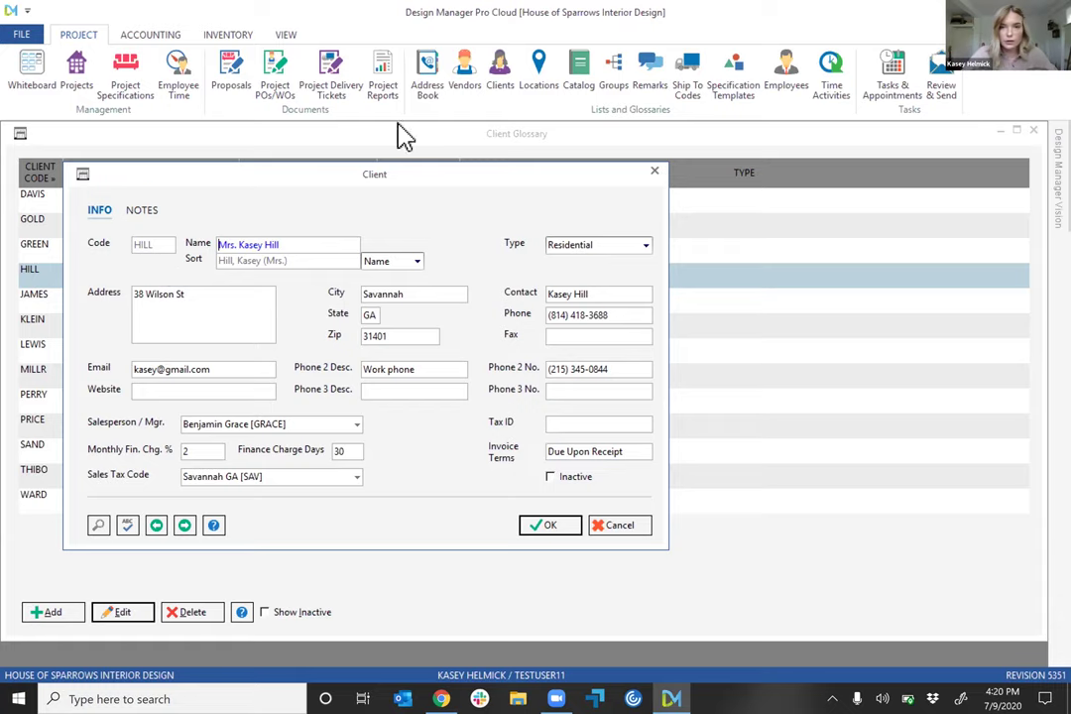
pyautogui.press('Escape')
pyautogui.click(79, 79)
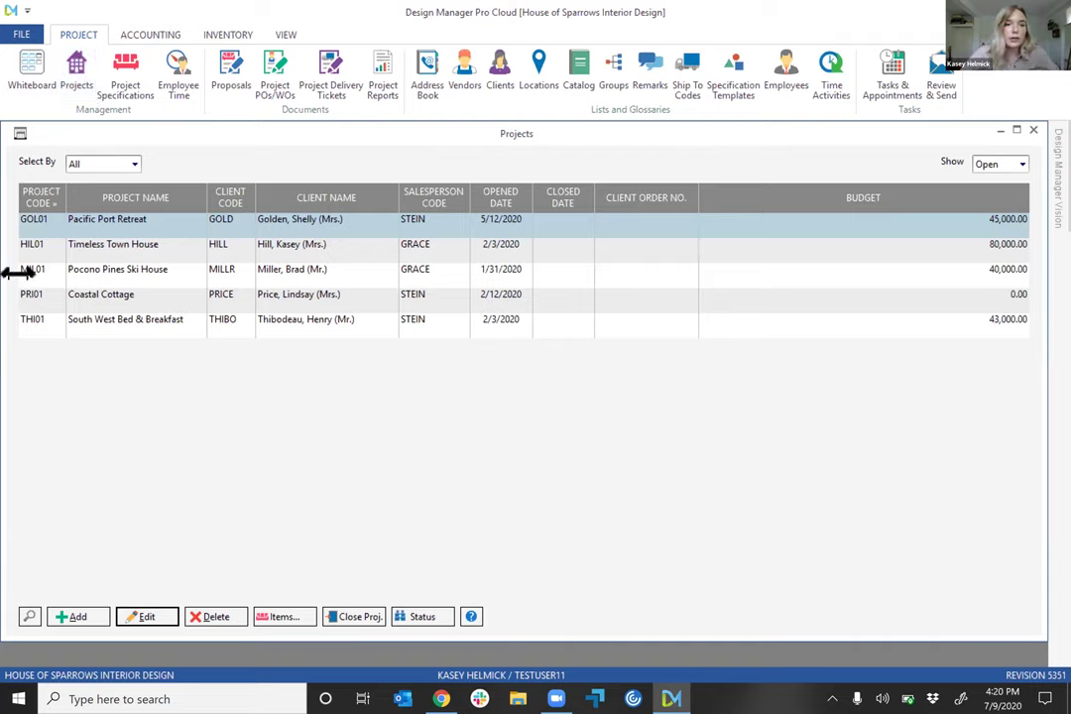
# - Open HIL01 Timeless Town House and show its Advanced / Mark-up defaults, including 10% freight
pyautogui.doubleClick(180, 250)
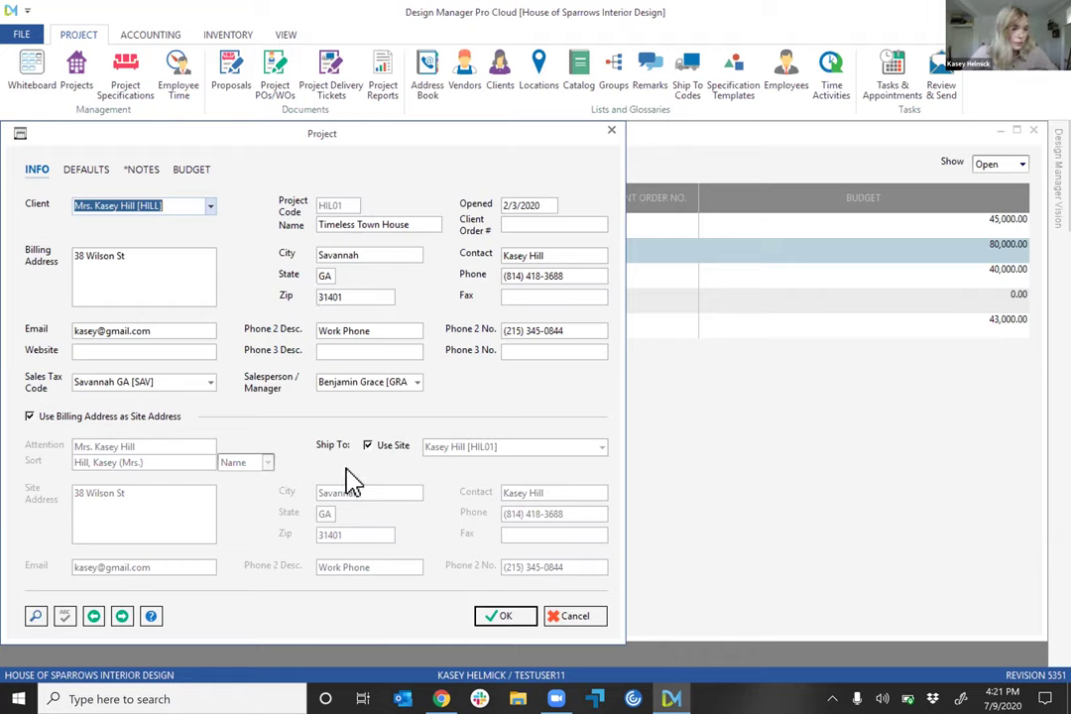
pyautogui.click(99, 178)
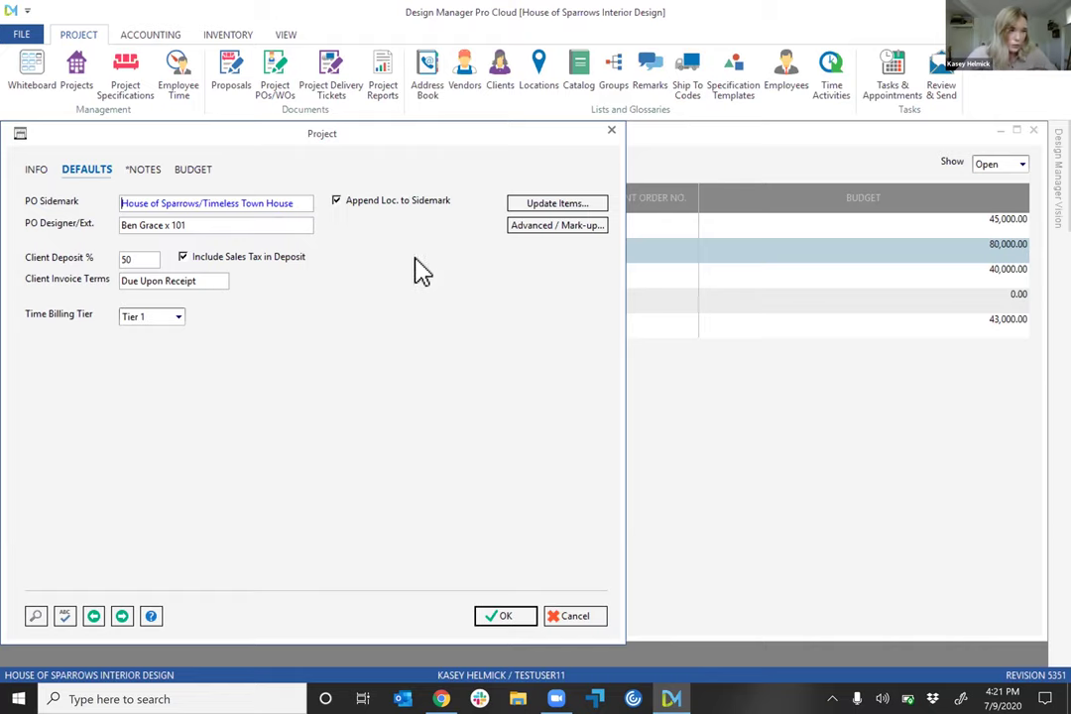
pyautogui.click(512, 226)
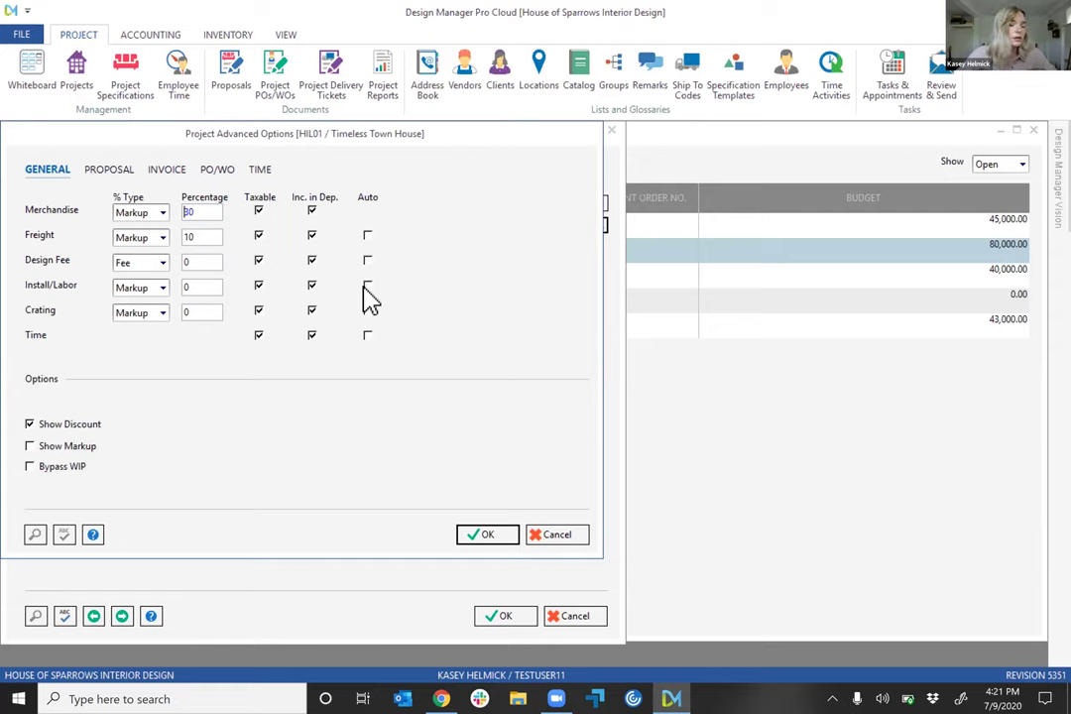
# - Browse the Invoice, PO/WO, Time and General advanced option pages, then cancel without changes
pyautogui.click(169, 180)
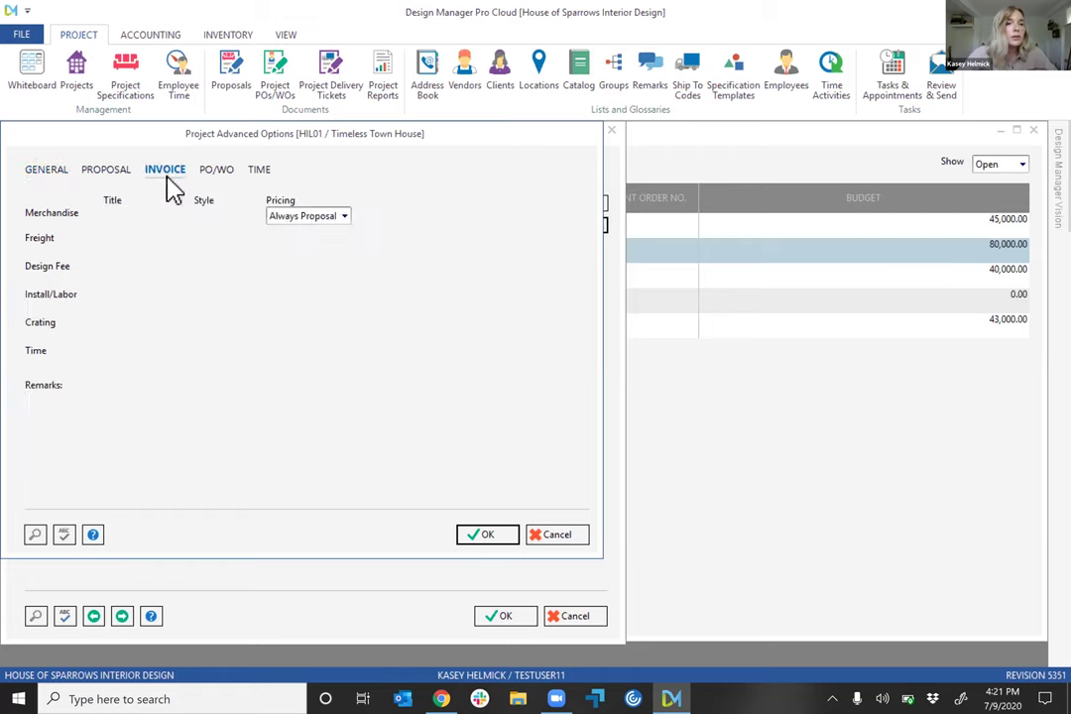
pyautogui.click(218, 175)
pyautogui.click(260, 177)
pyautogui.click(45, 178)
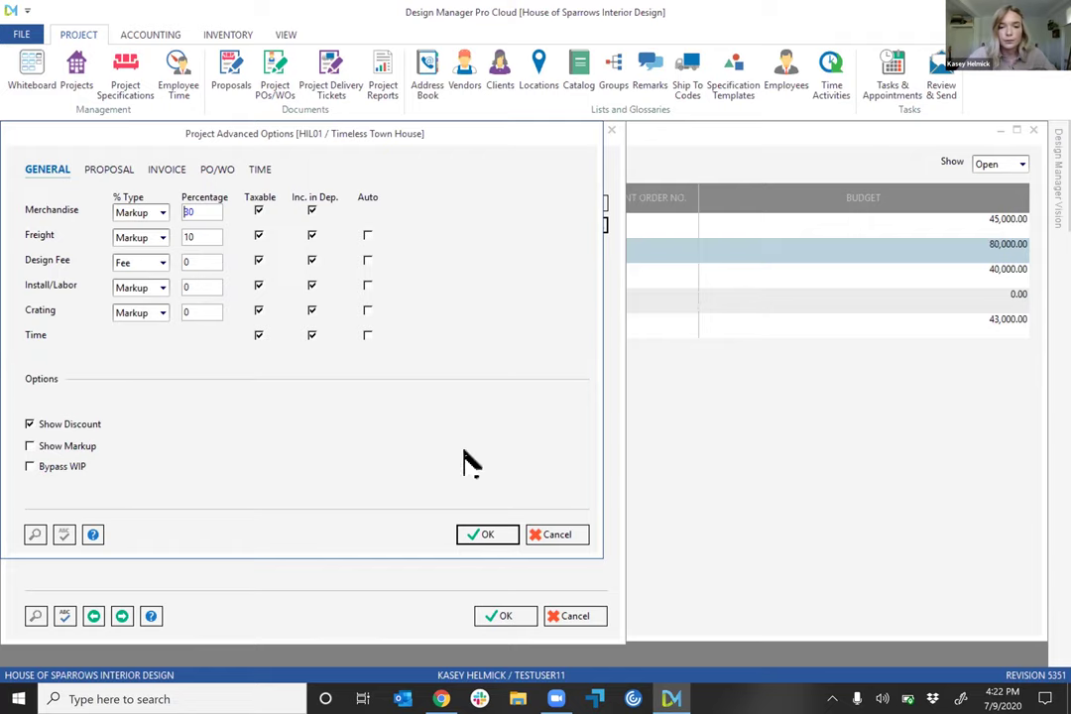
pyautogui.click(557, 537)
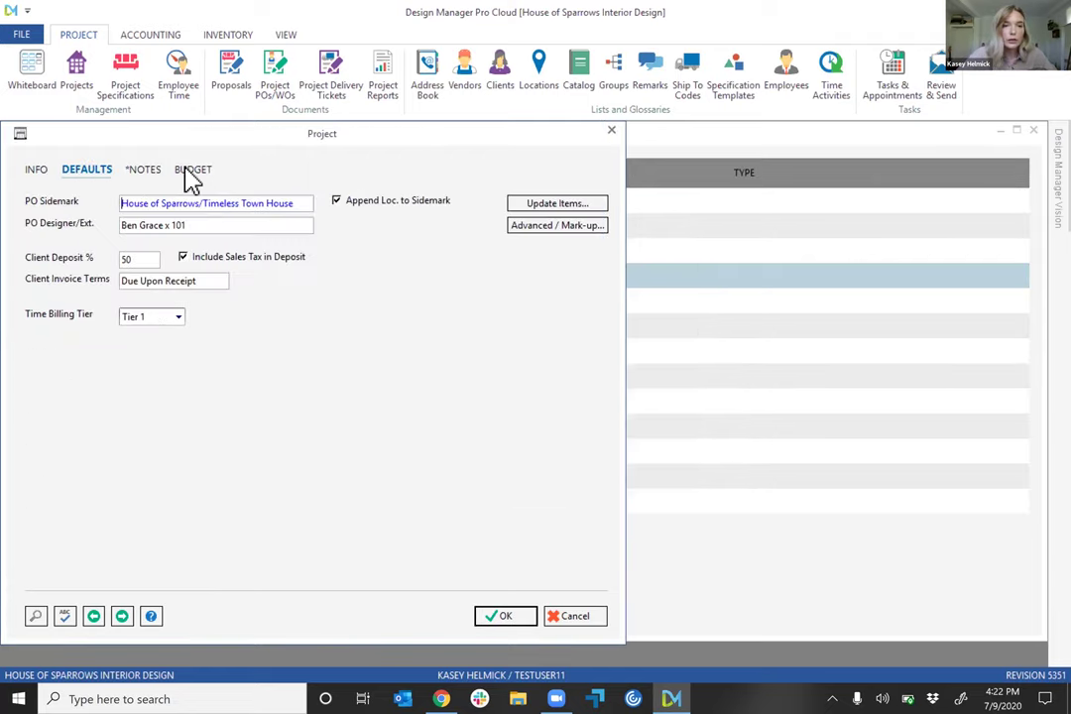
# - Add an Entrance Hall location line to the Timeless Town House budget and close the project
pyautogui.click(159, 178)
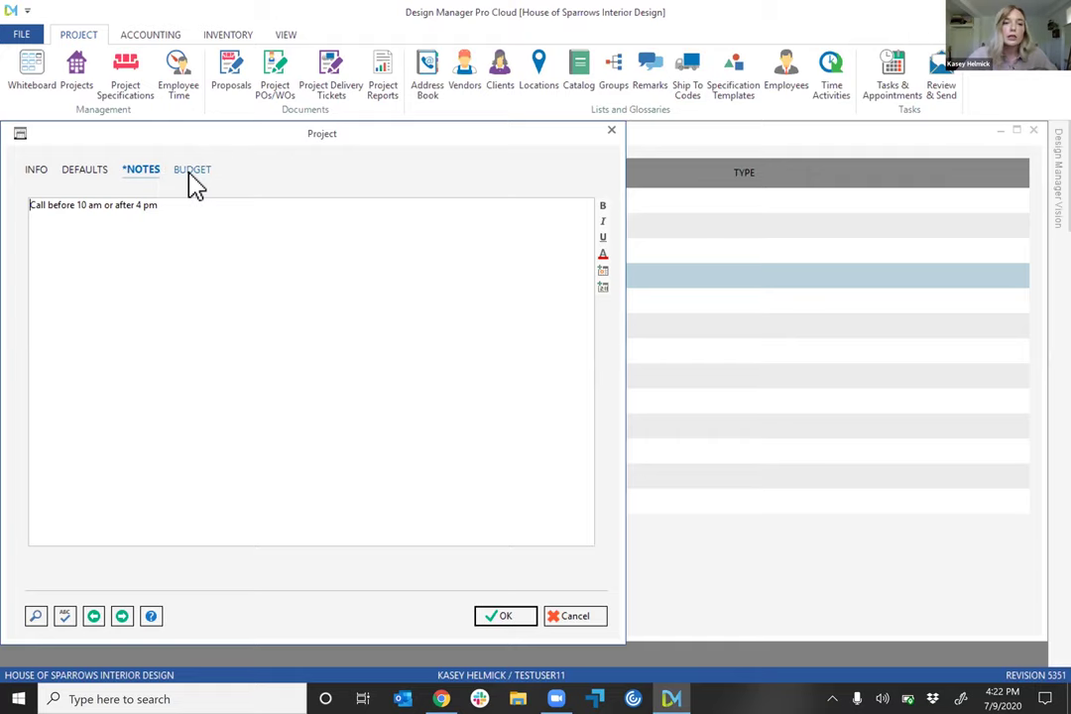
pyautogui.click(192, 178)
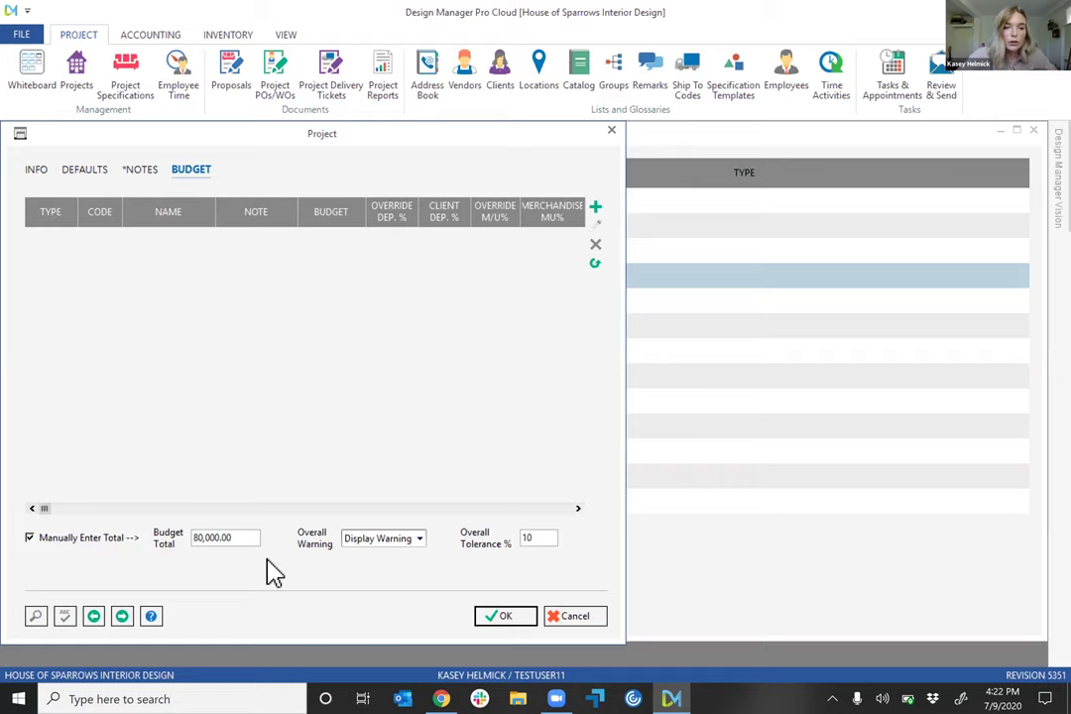
pyautogui.click(595, 207)
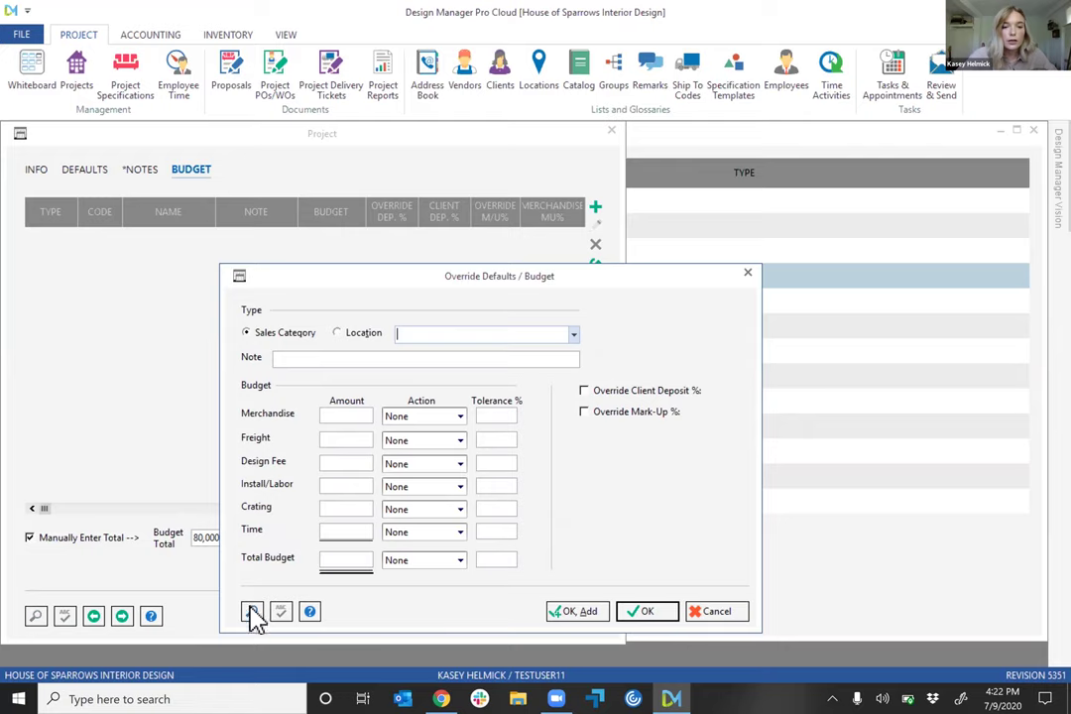
pyautogui.click(252, 611)
pyautogui.click(731, 628)
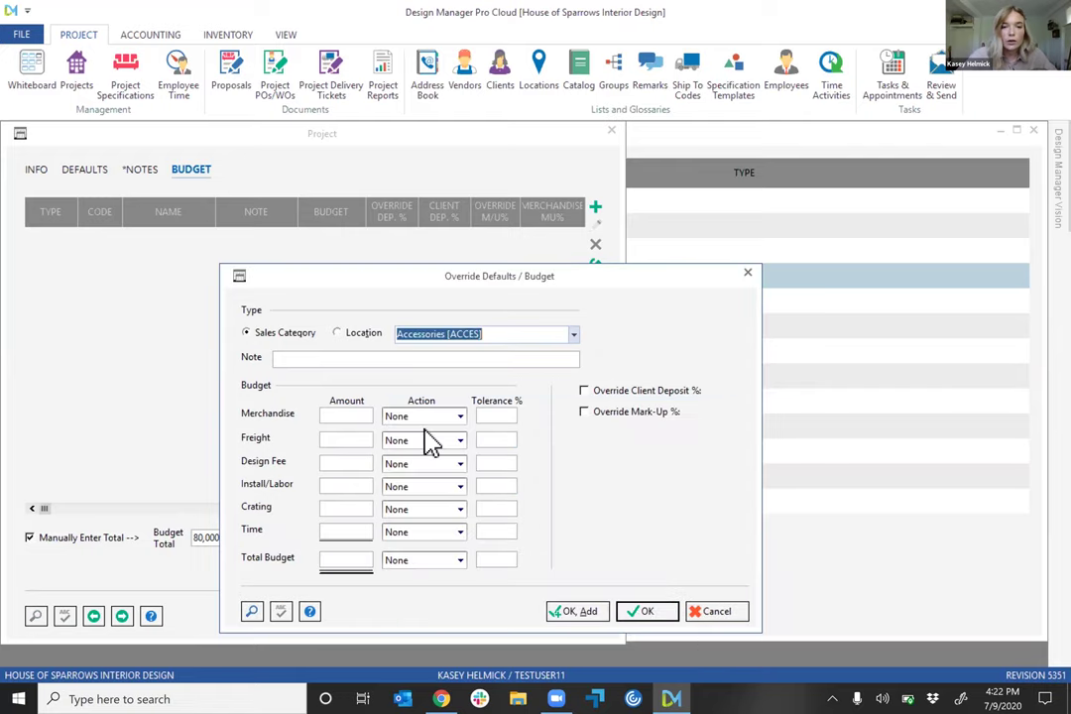
pyautogui.click(337, 332)
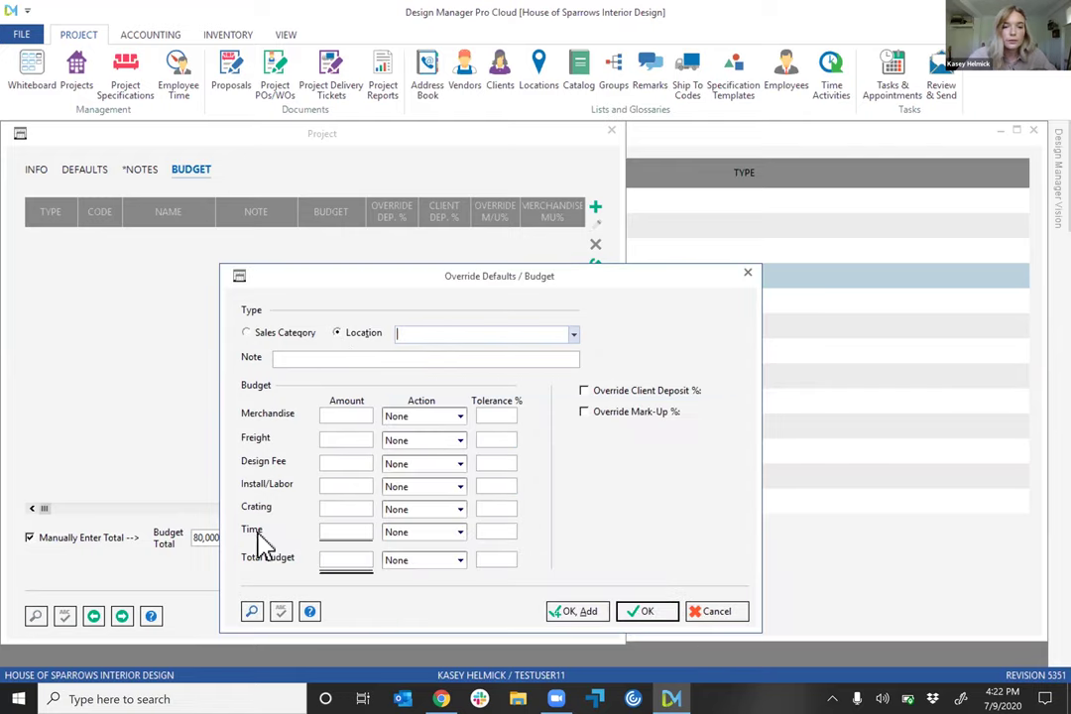
pyautogui.click(252, 612)
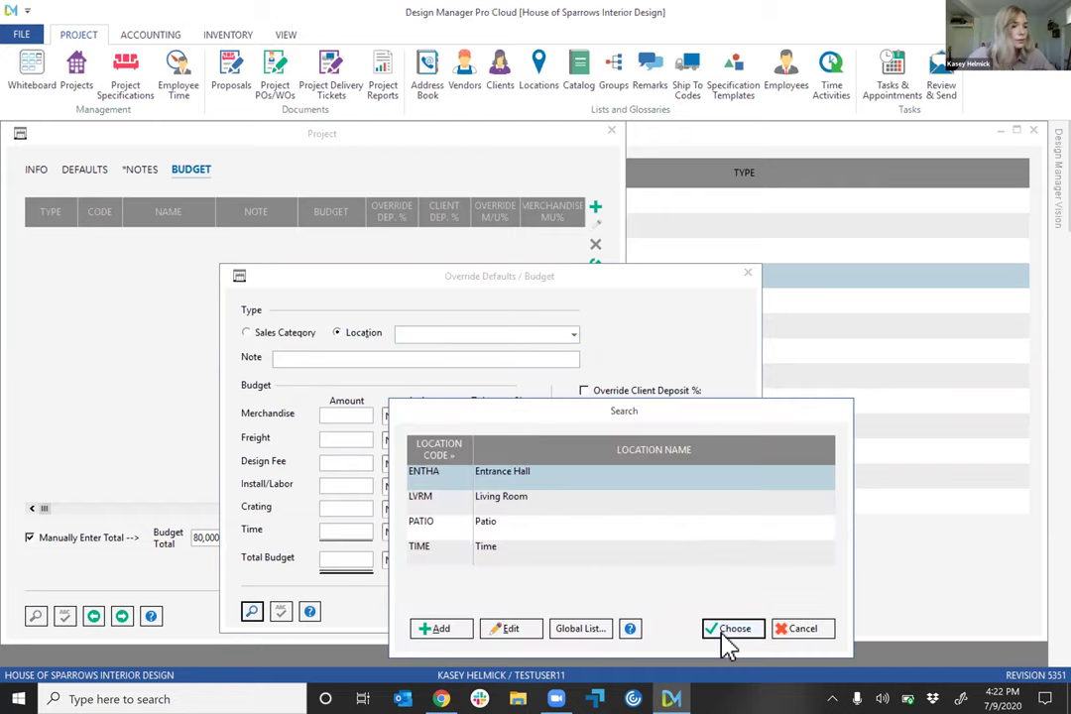
pyautogui.click(729, 629)
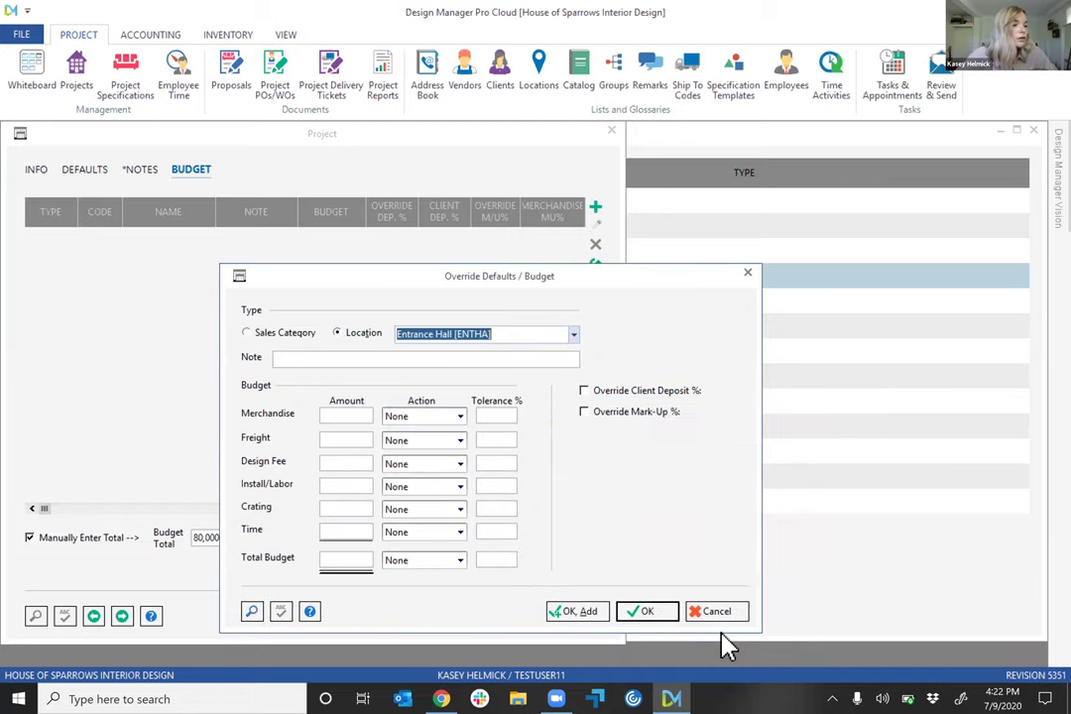
pyautogui.click(665, 615)
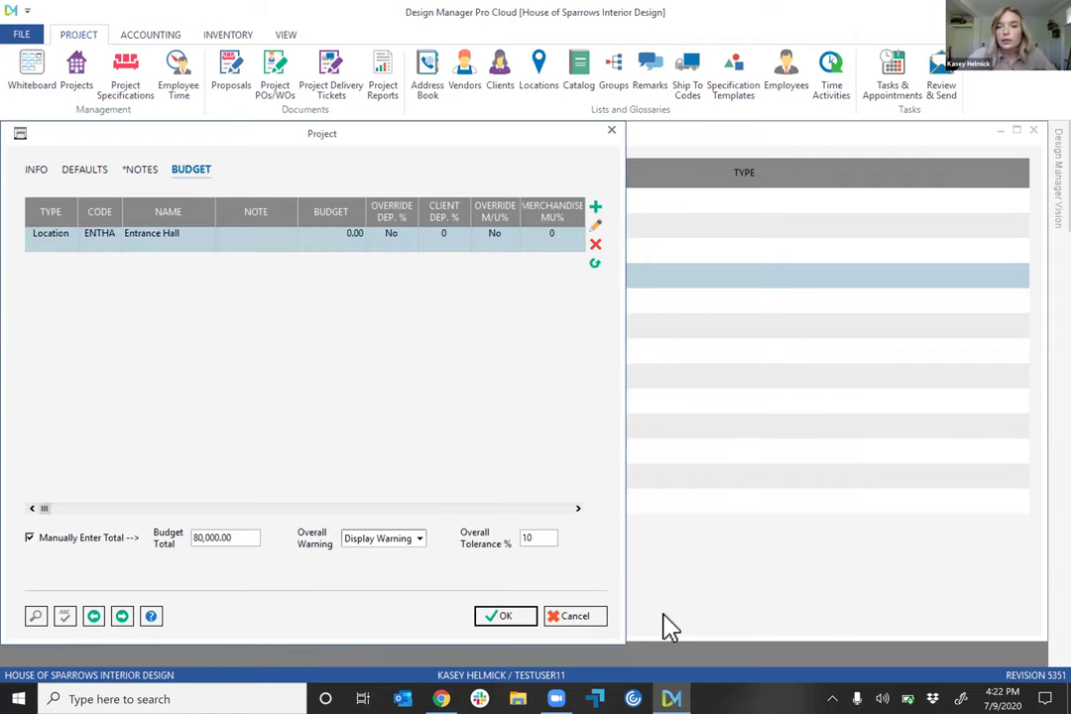
pyautogui.click(611, 131)
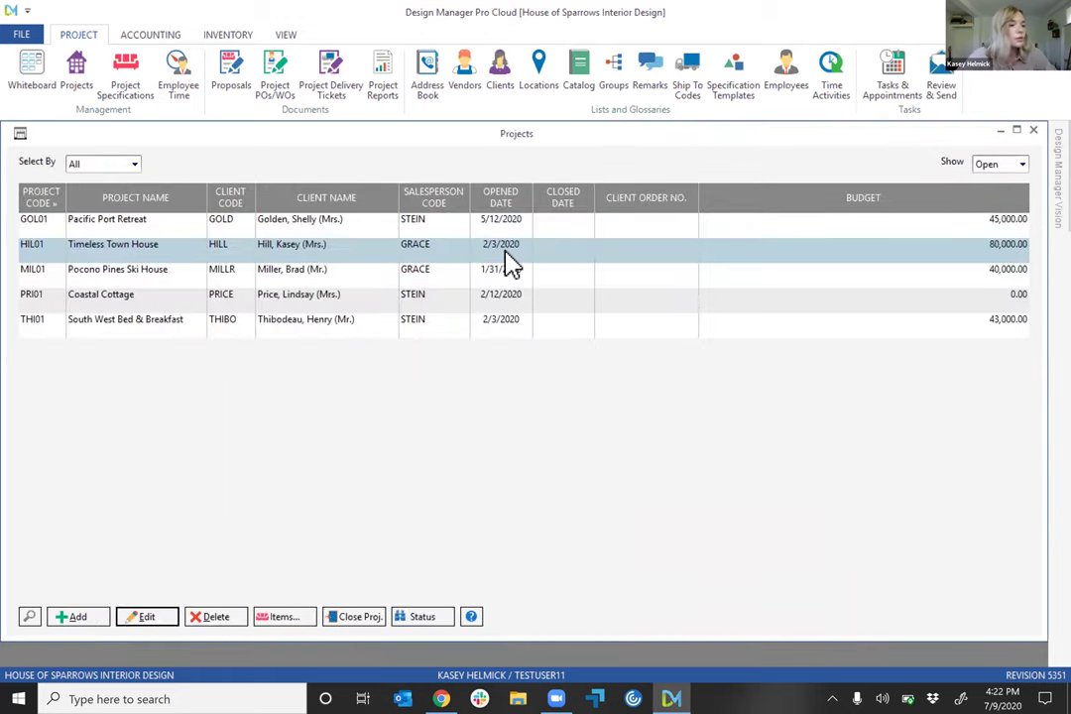
# - Open Project Specifications and load Timeless Town House [HIL01] by typing 'ti'
pyautogui.click(506, 255)
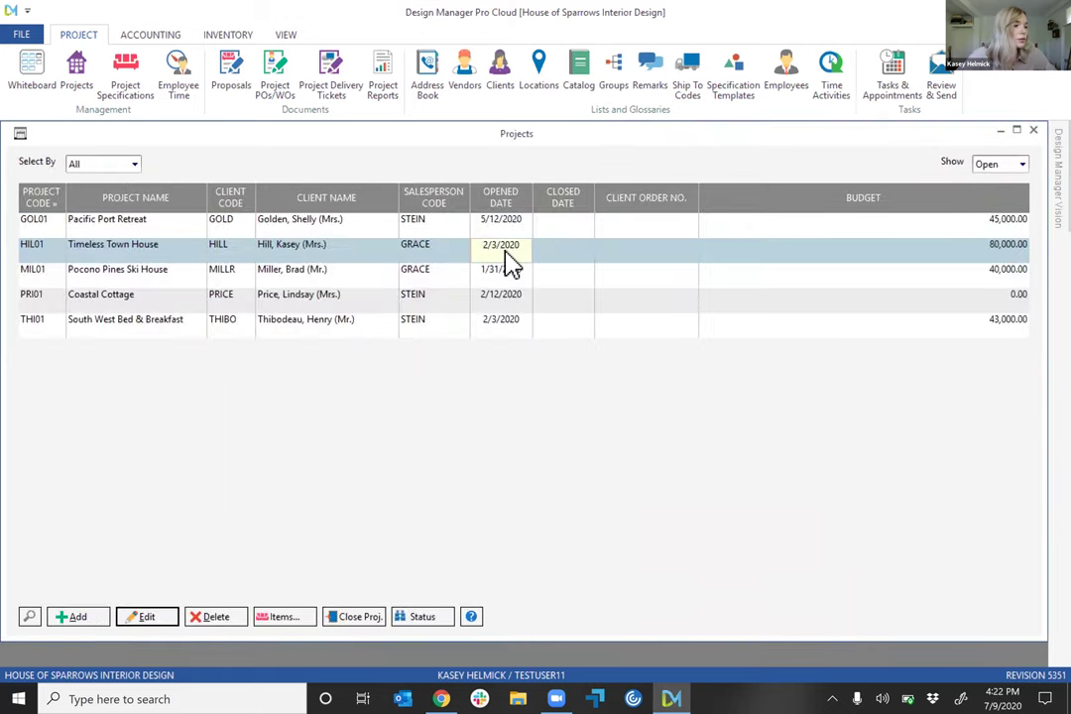
pyautogui.click(126, 85)
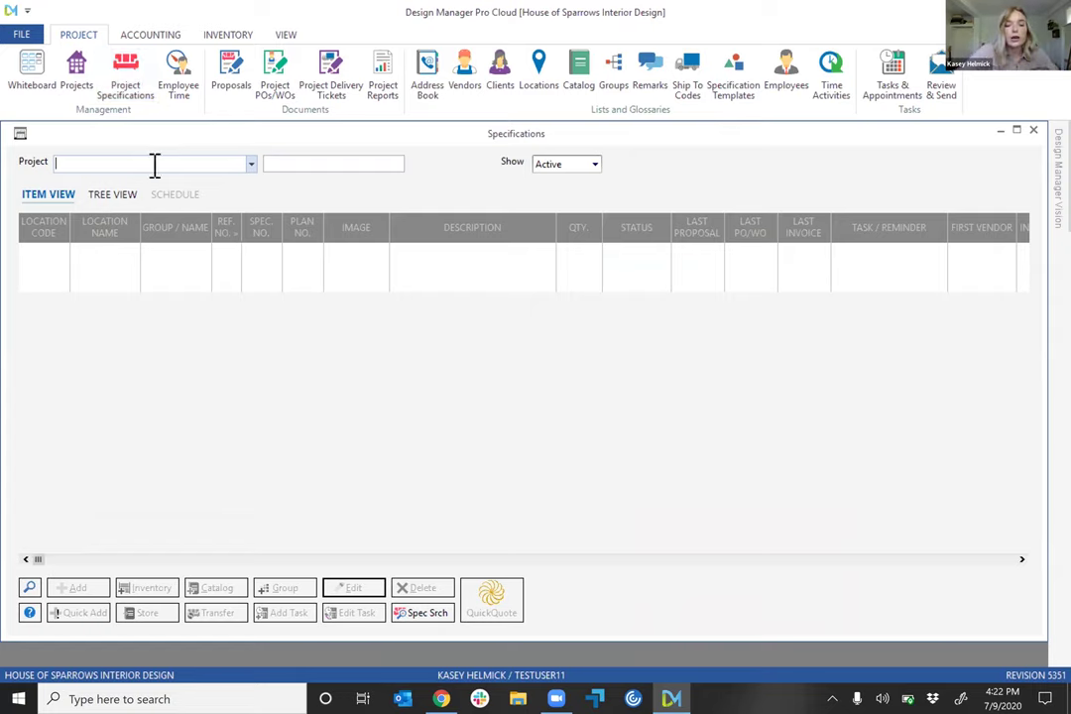
pyautogui.write('ti')
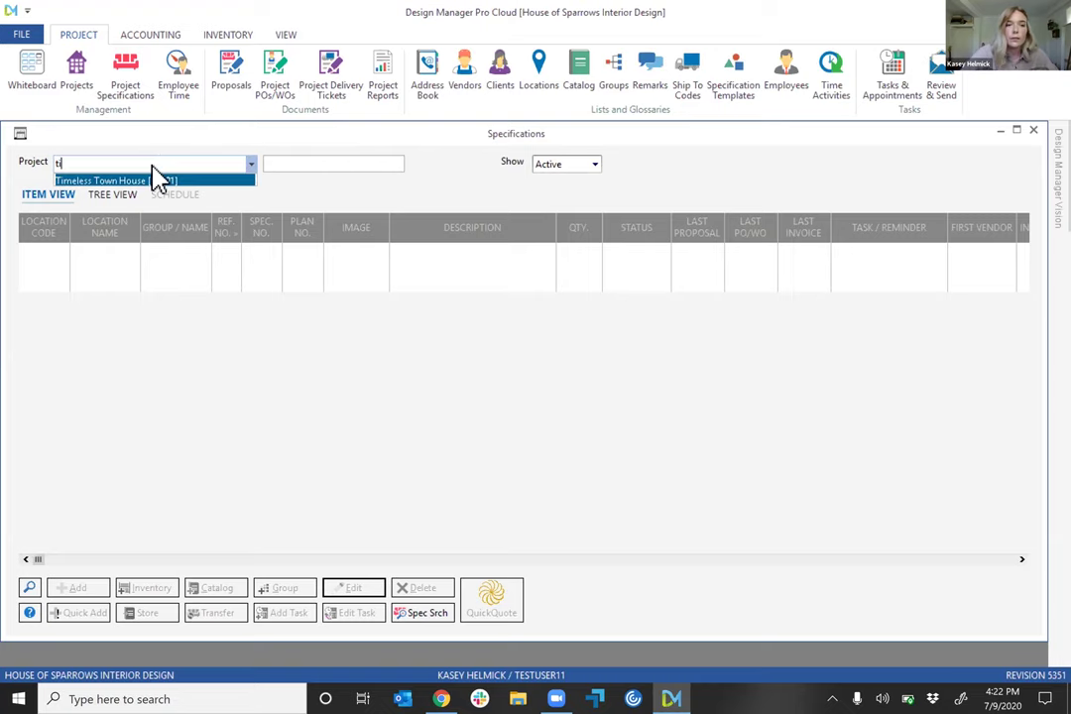
pyautogui.click(153, 180)
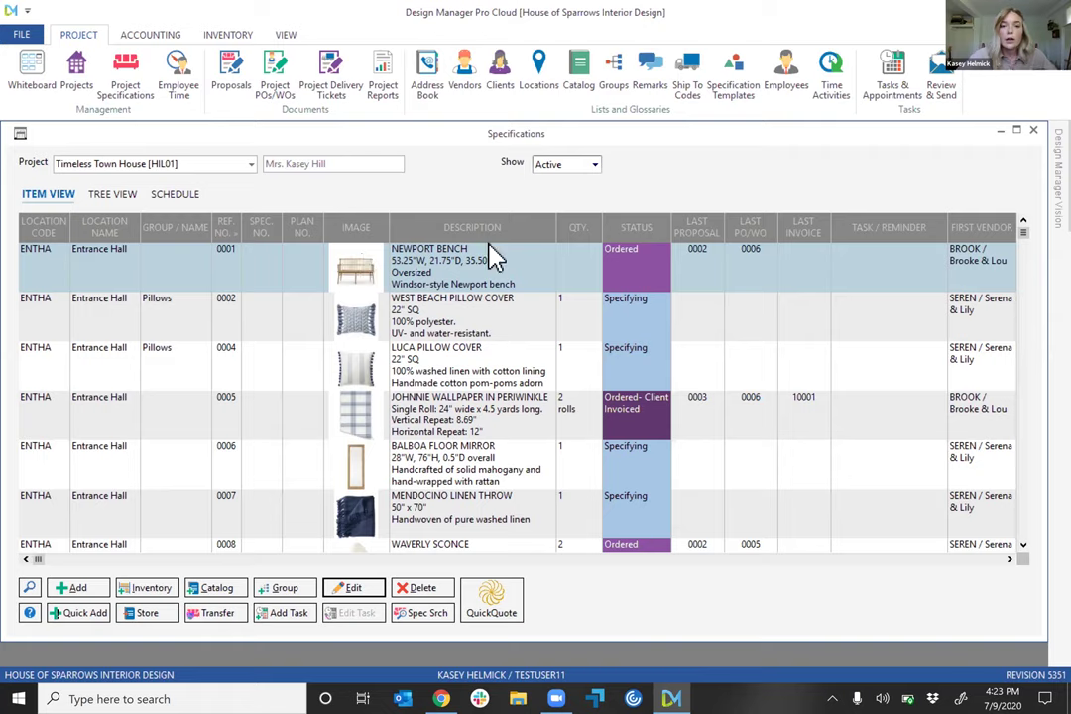
pyautogui.click(635, 274)
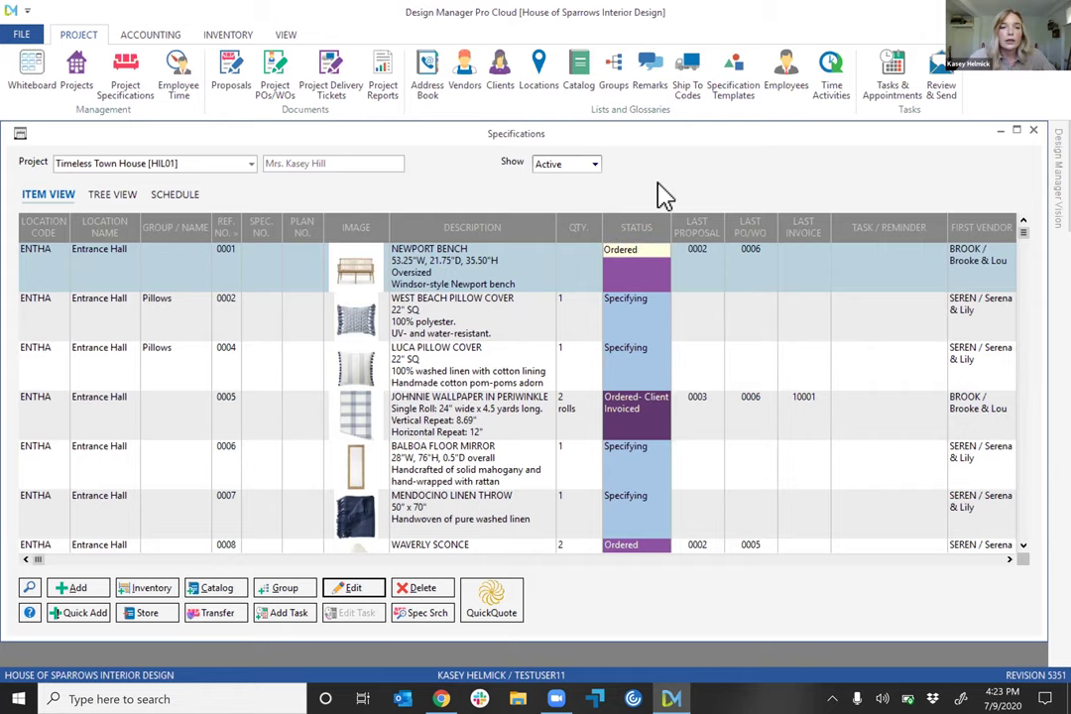
pyautogui.click(663, 203)
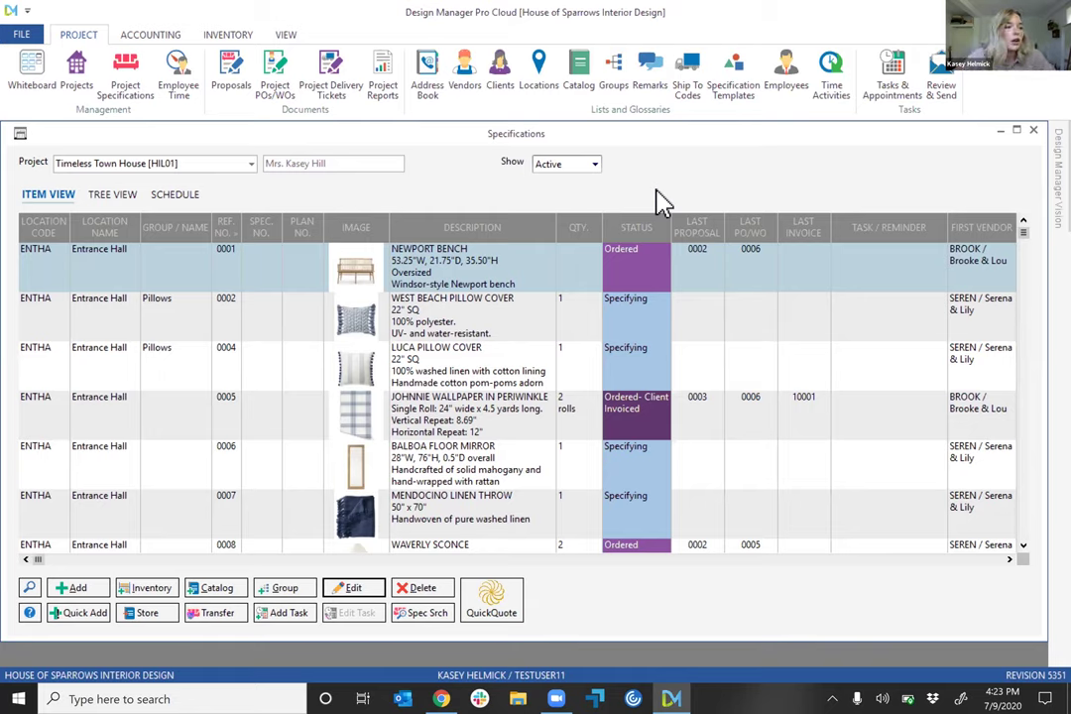
pyautogui.click(637, 273)
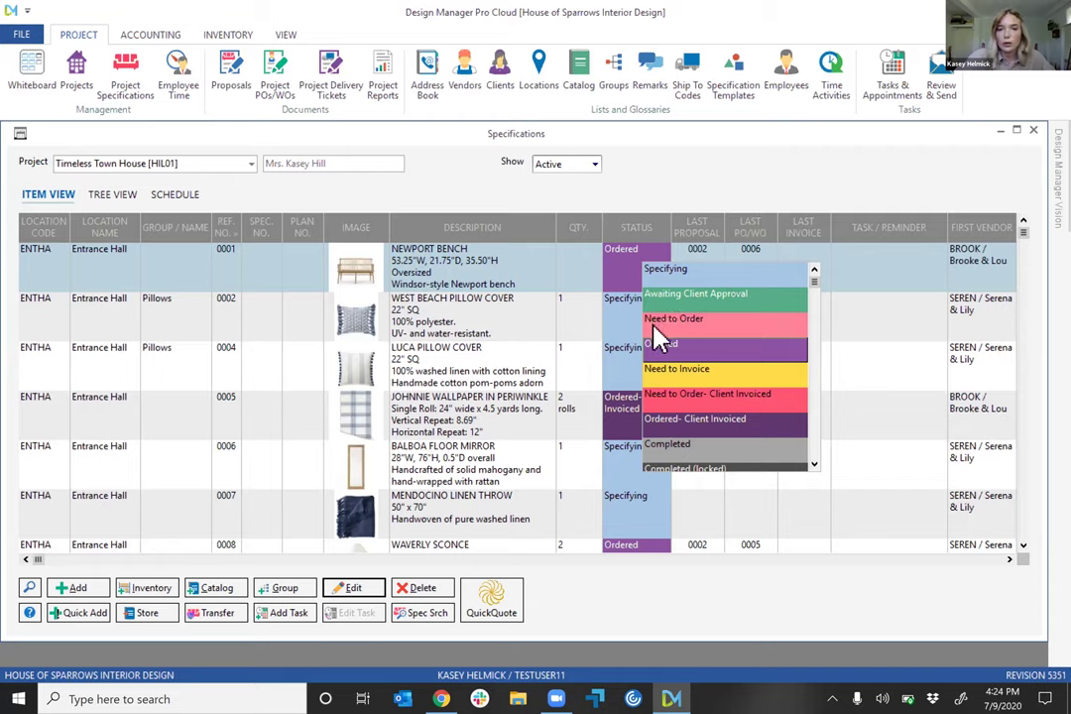
pyautogui.click(627, 260)
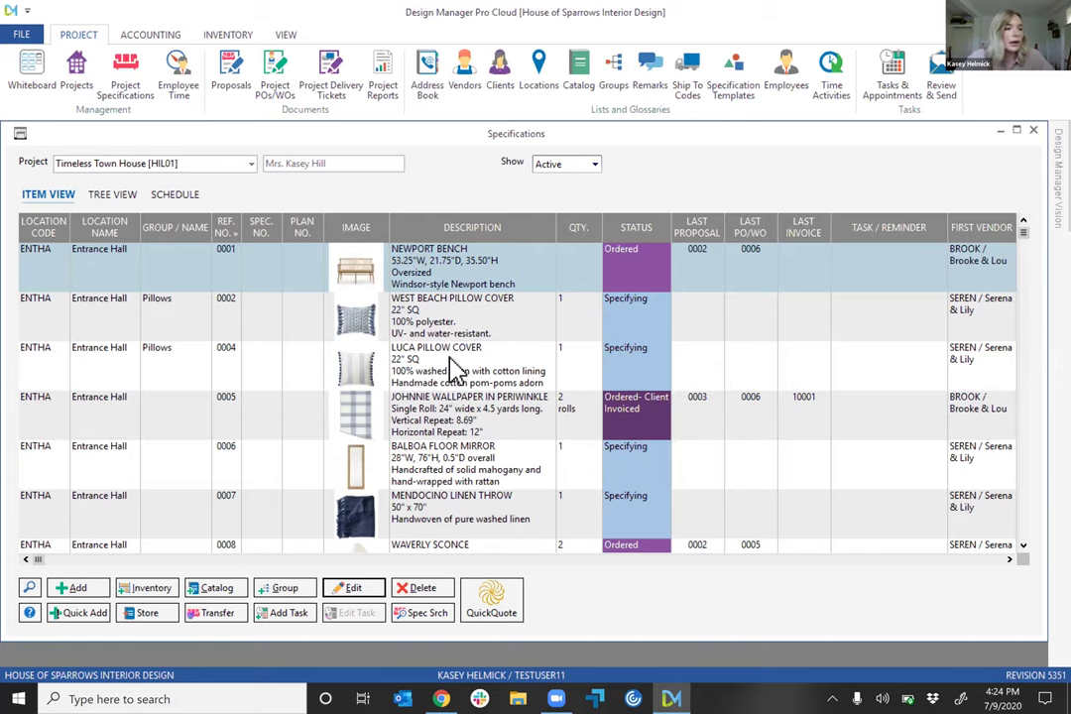
# - Inspect the PILLOW INSERT component of the LUCA PILLOW COVER item without changes
pyautogui.click(454, 369)
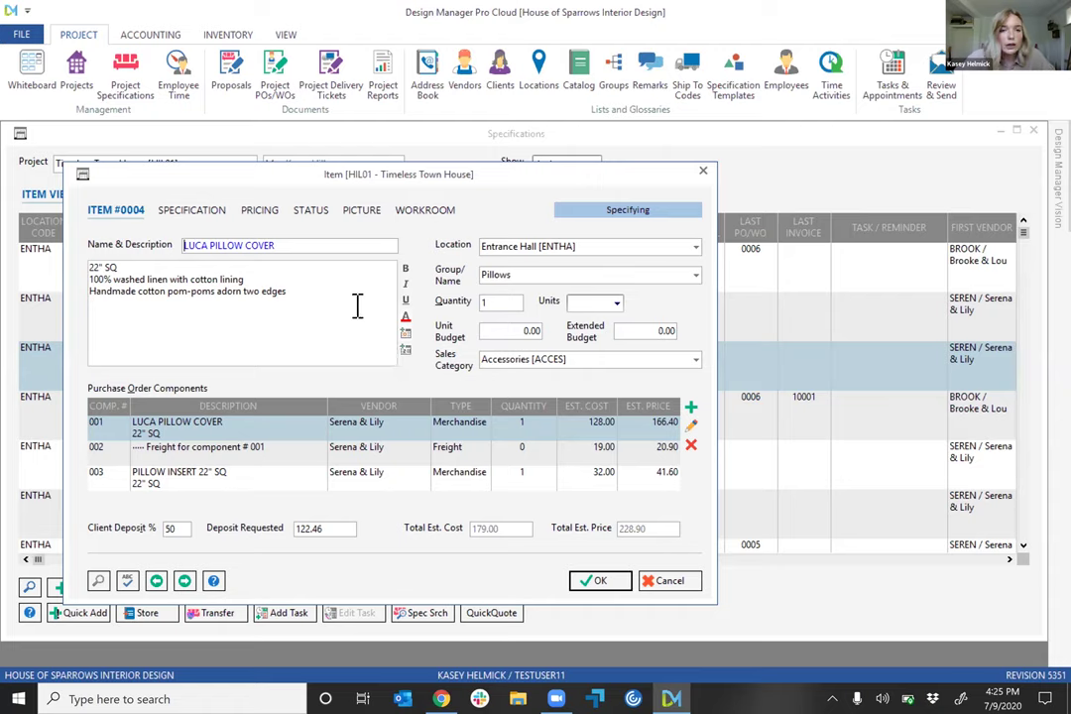
pyautogui.click(270, 478)
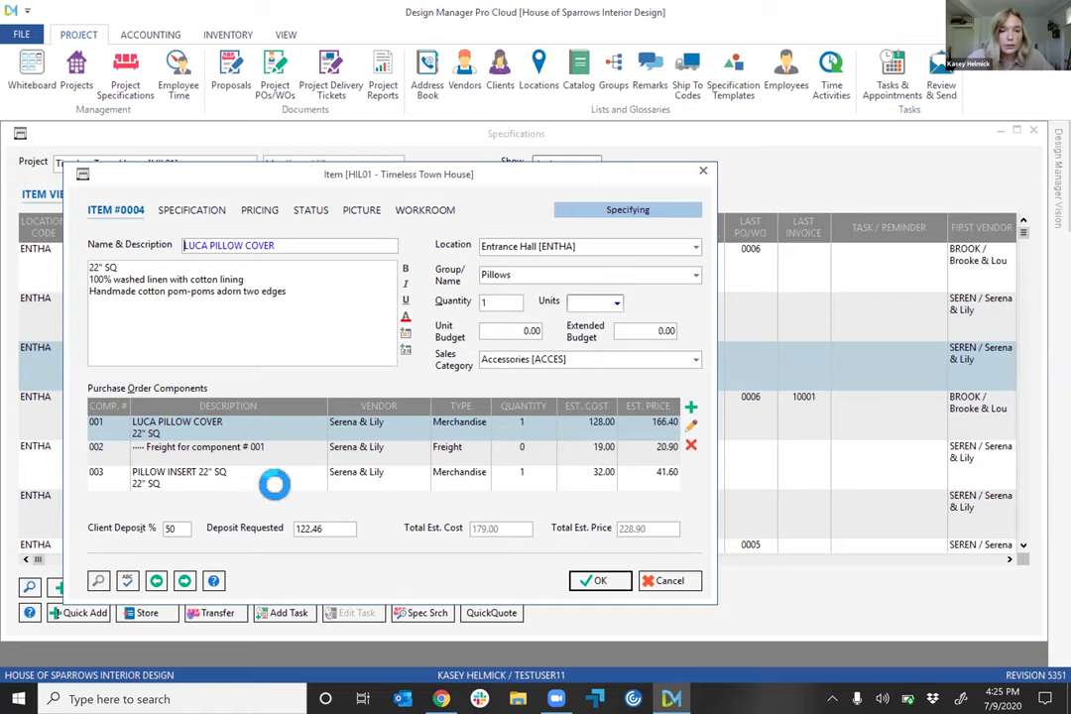
pyautogui.click(691, 423)
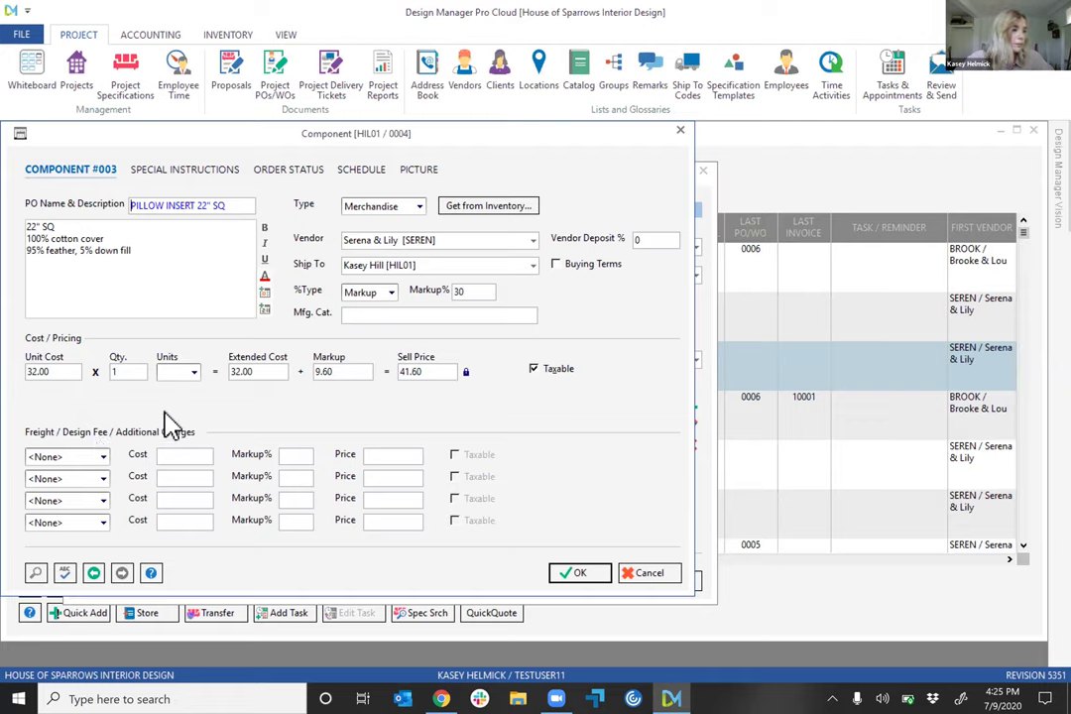
pyautogui.click(660, 581)
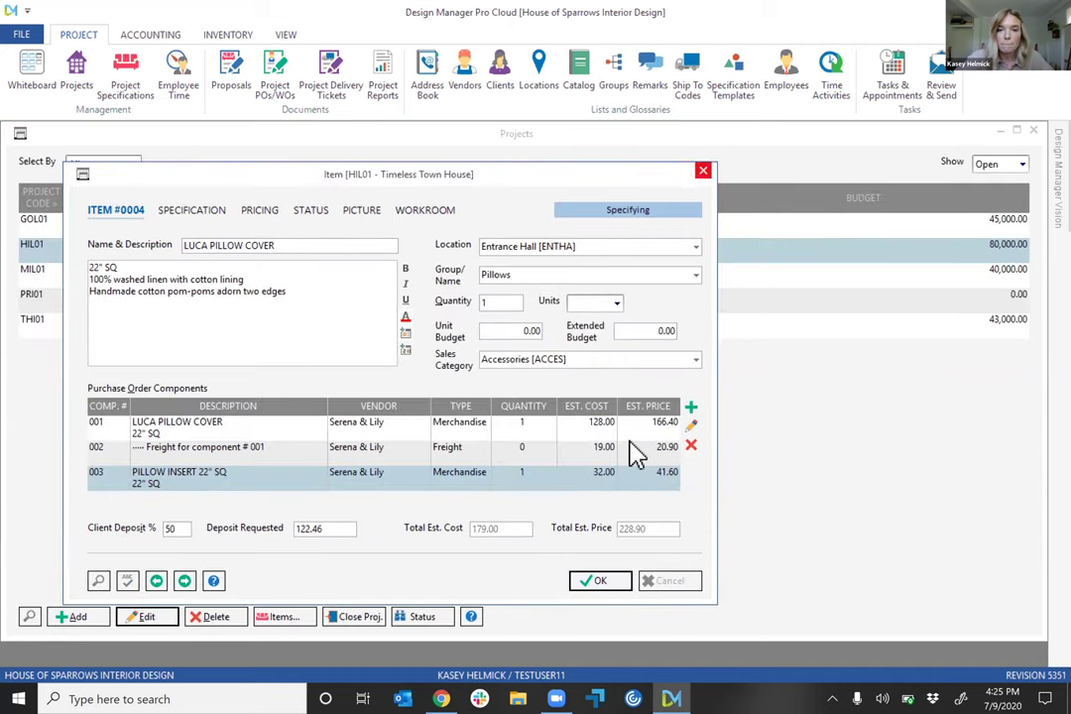
# - Save the LUCA PILLOW COVER item and start new specification item #0035
pyautogui.click(623, 407)
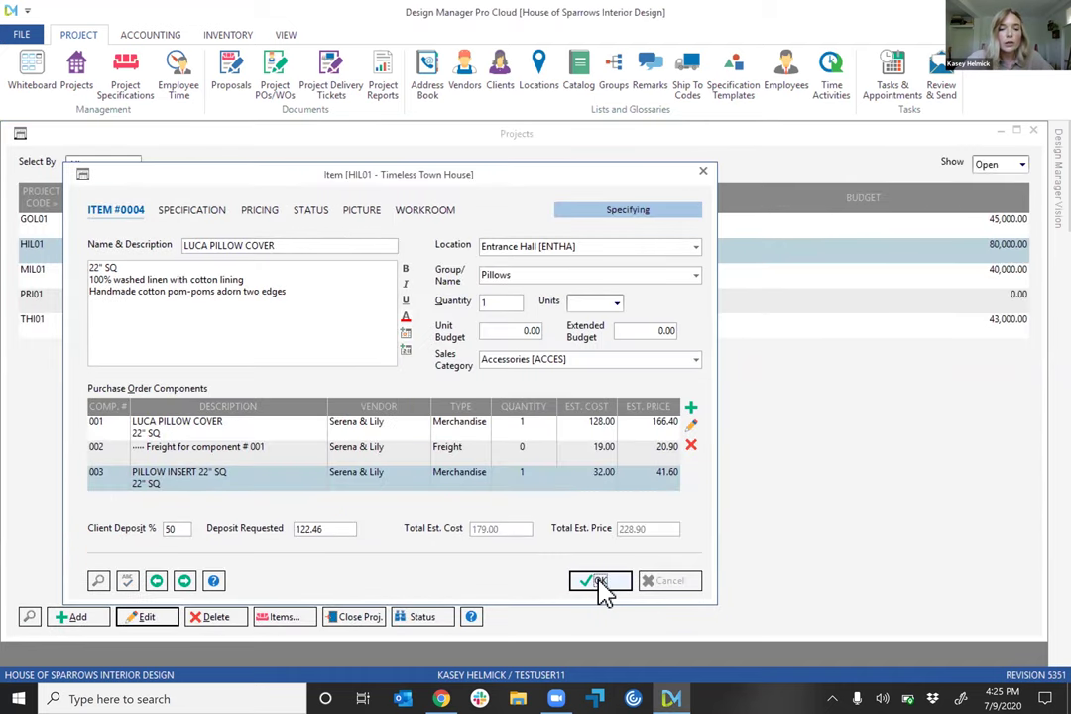
pyautogui.click(600, 583)
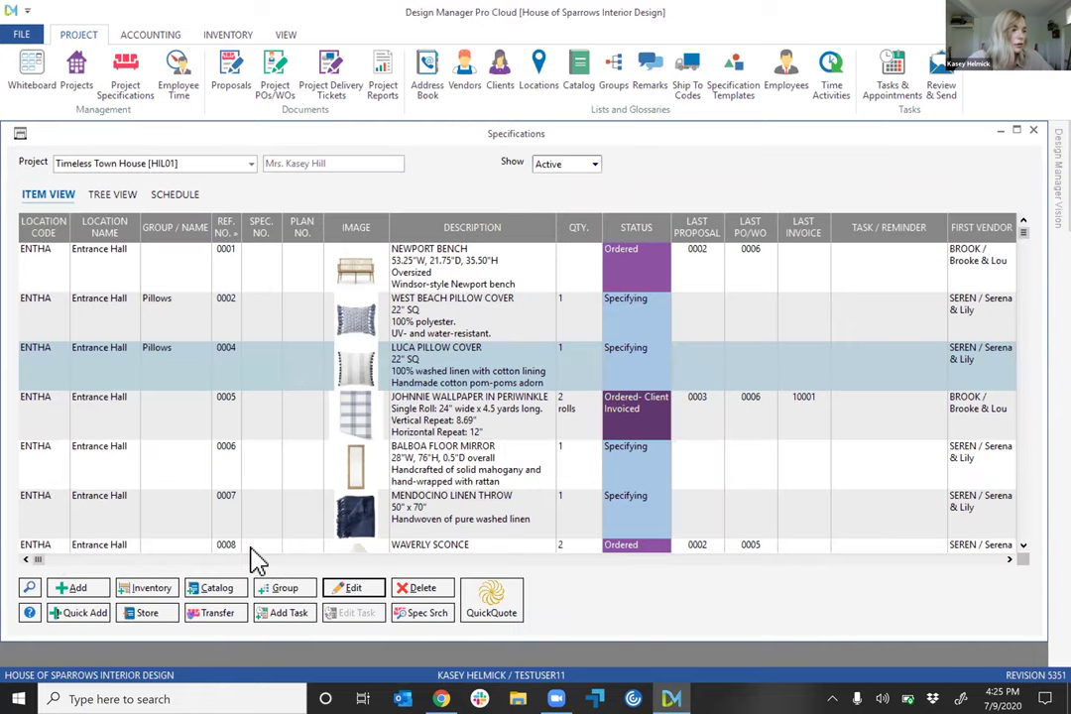
pyautogui.click(78, 588)
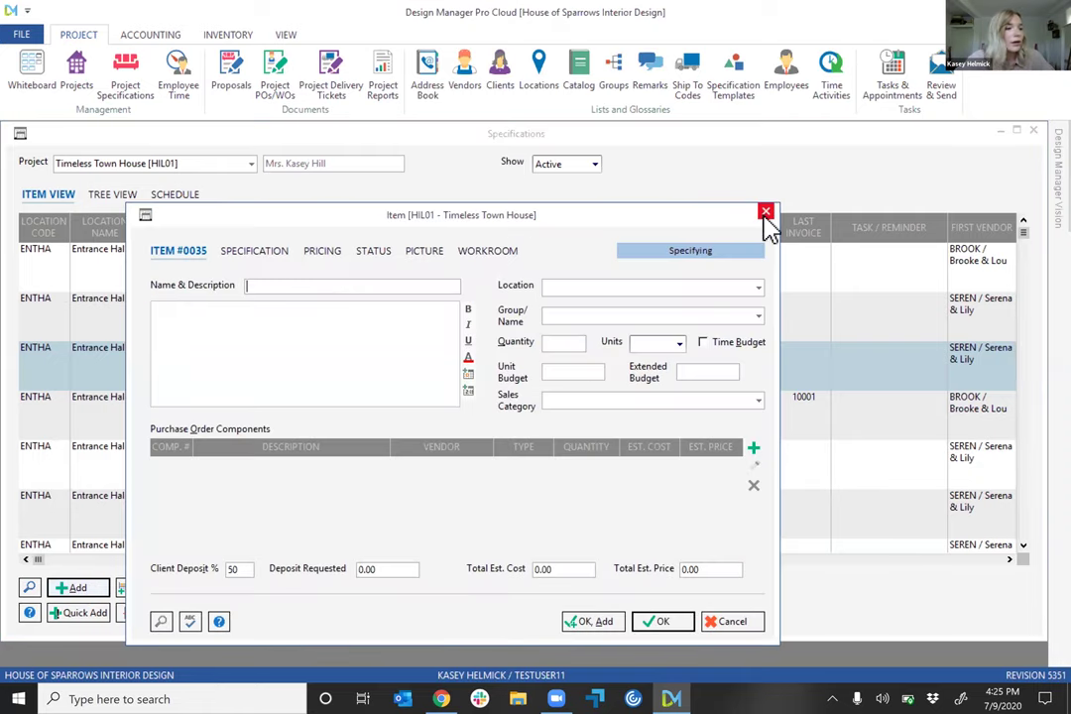
pyautogui.click(767, 215)
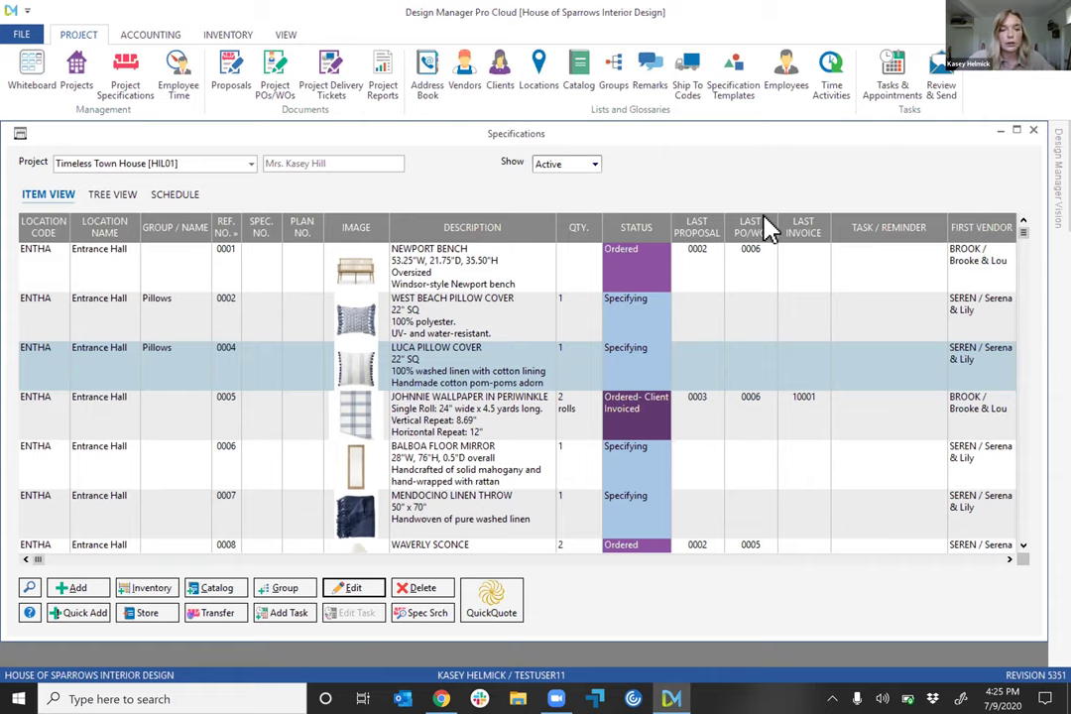
# - Look through inventory items without adding one, then switch to adding from the catalog
pyautogui.click(150, 589)
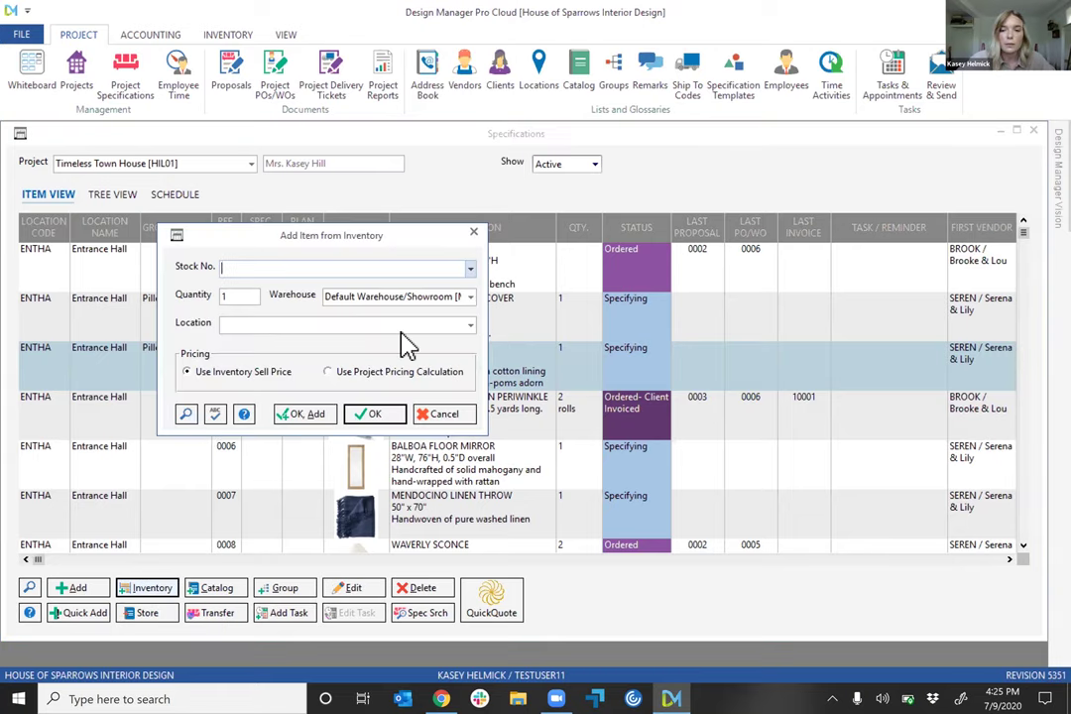
pyautogui.press('Return')
pyautogui.click(998, 639)
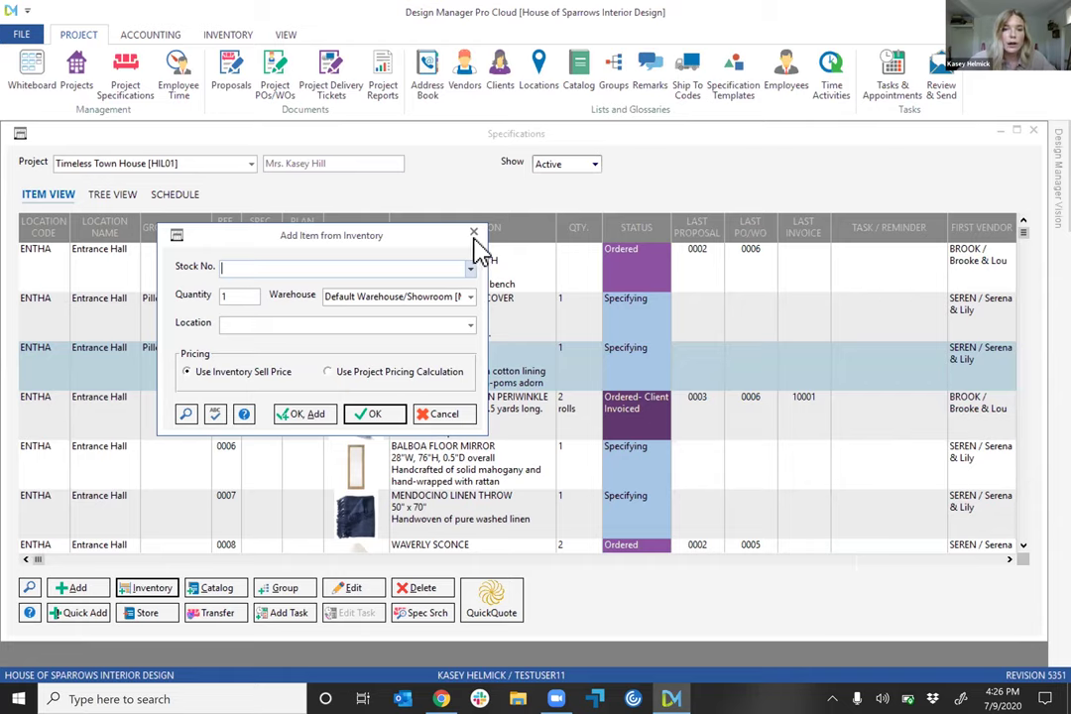
pyautogui.press('Escape')
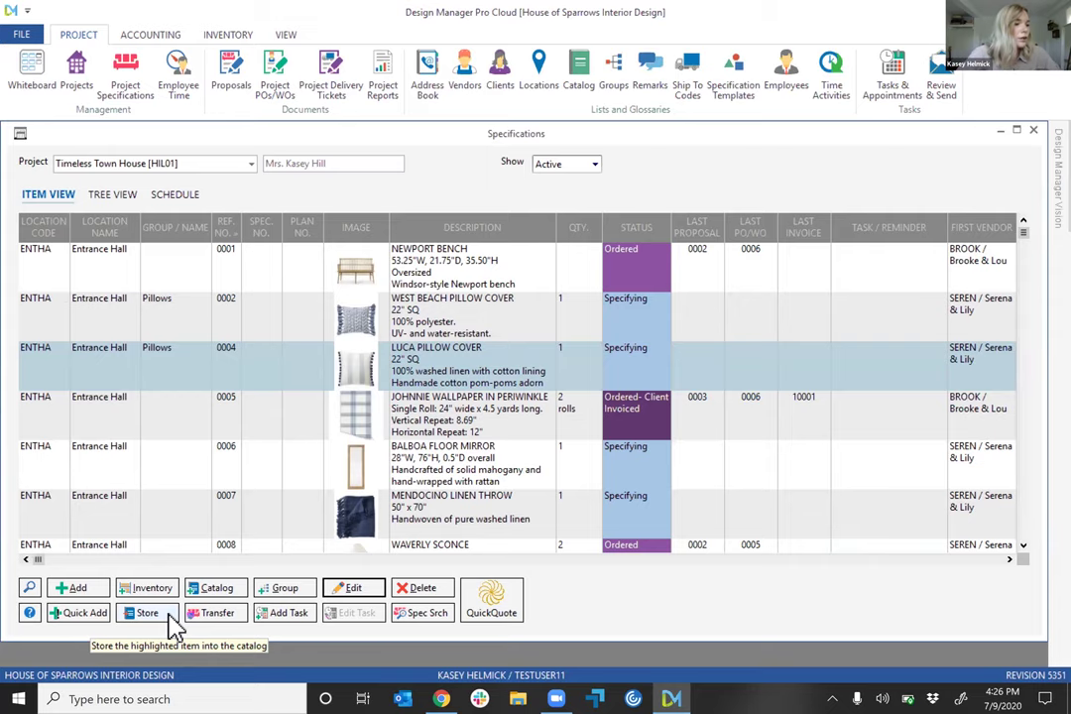
pyautogui.click(236, 593)
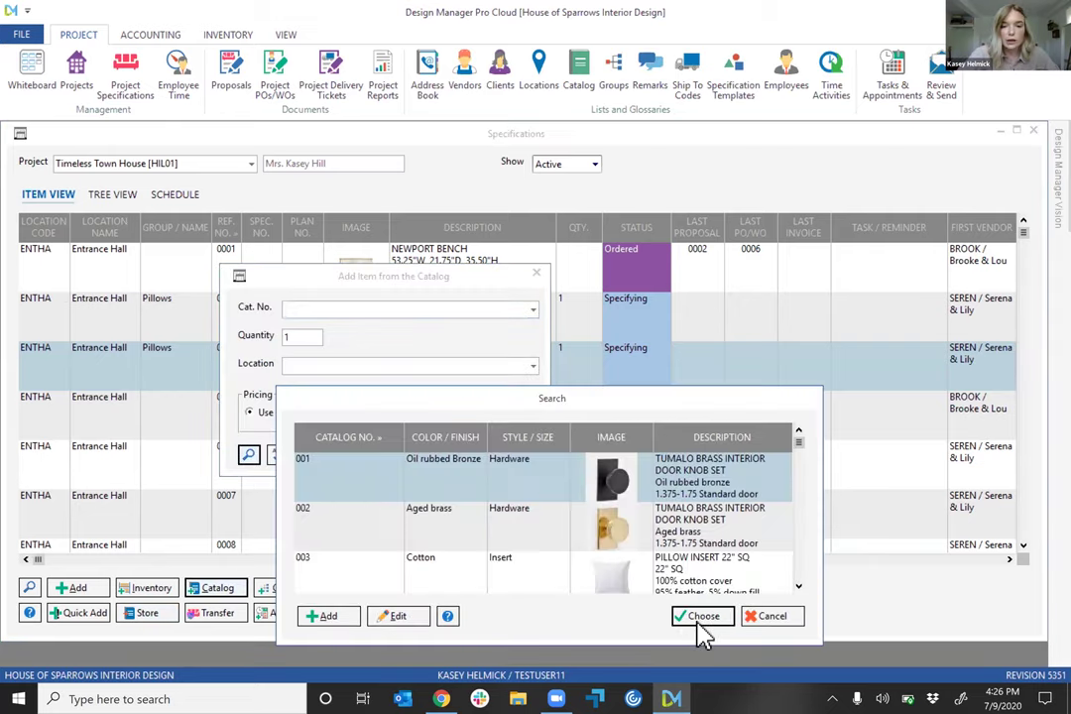
# - Add catalog no. 001, the oil rubbed bronze Tumalo Brass door knob set, as item 0035
pyautogui.doubleClick(502, 471)
pyautogui.click(439, 455)
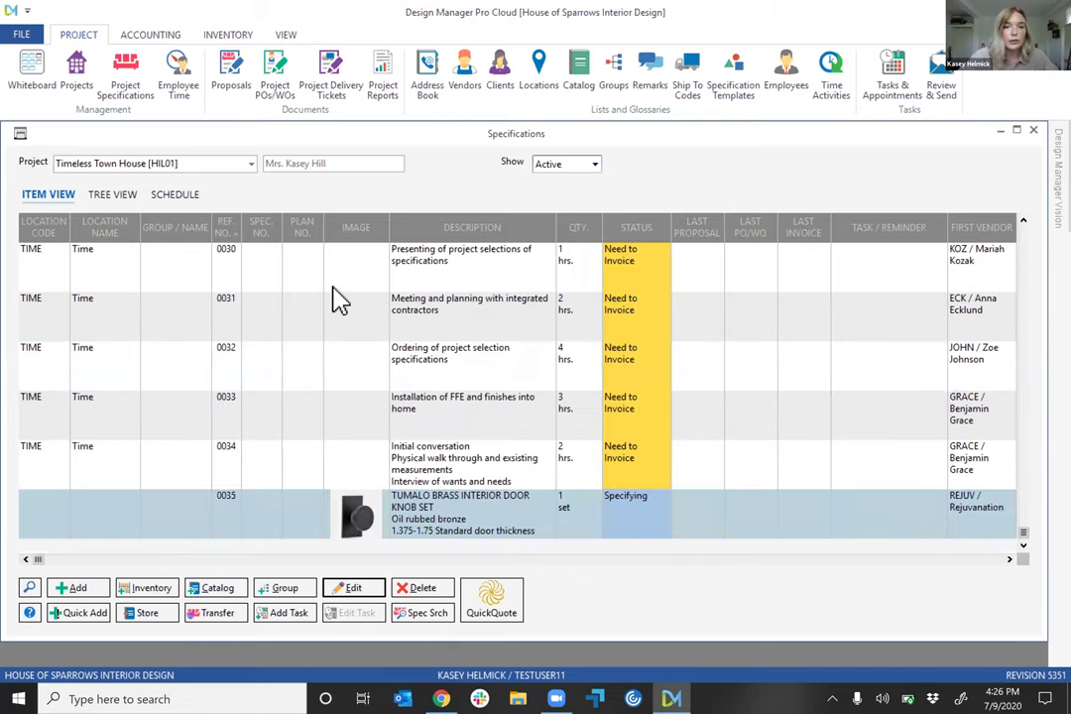
# - Show the specifications as a location/group tree, with door knob set 0035 under No Location
pyautogui.scroll(3, 337, 301)
pyautogui.scroll(6, 337, 300)
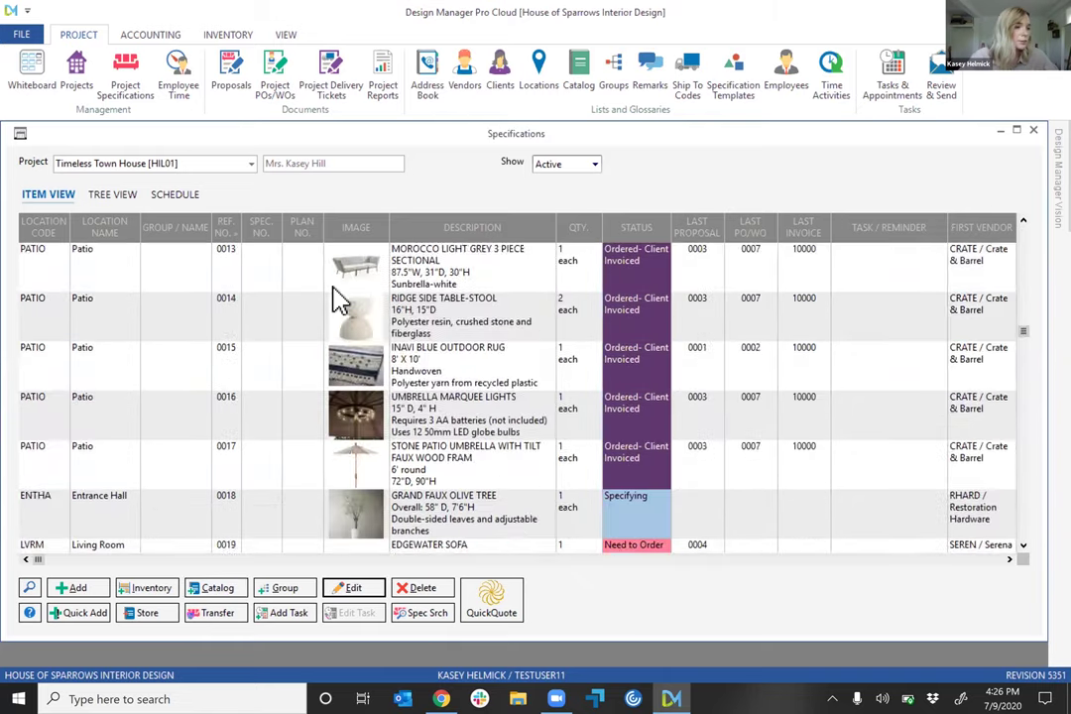
pyautogui.scroll(3, 337, 300)
pyautogui.click(106, 194)
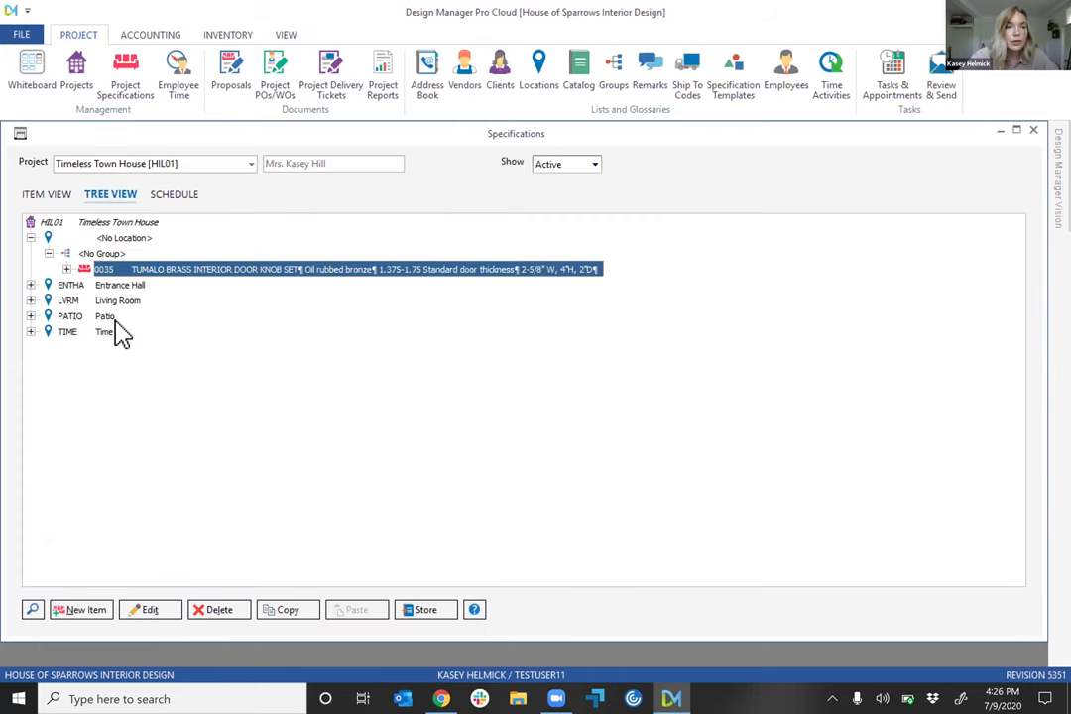
# - Collapse the <No Group> and <No Location> branches, then shrink the Specifications window
pyautogui.click(49, 253)
pyautogui.press('Left')
pyautogui.press('Left')
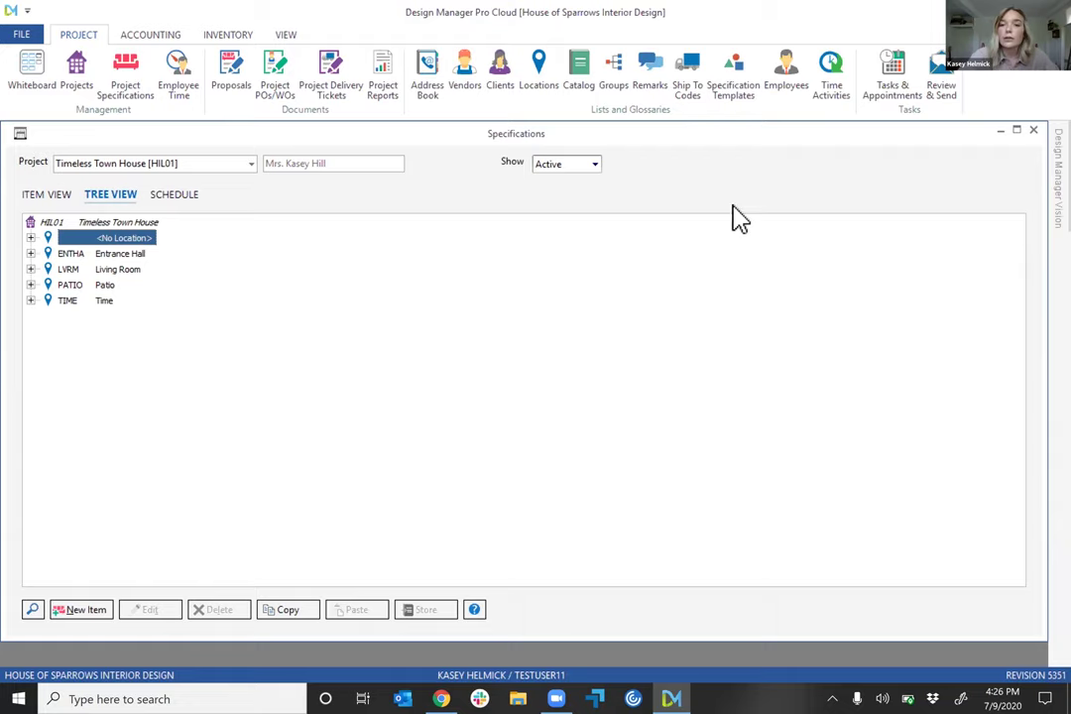
pyautogui.moveTo(595, 133); pyautogui.dragTo(720, 221)
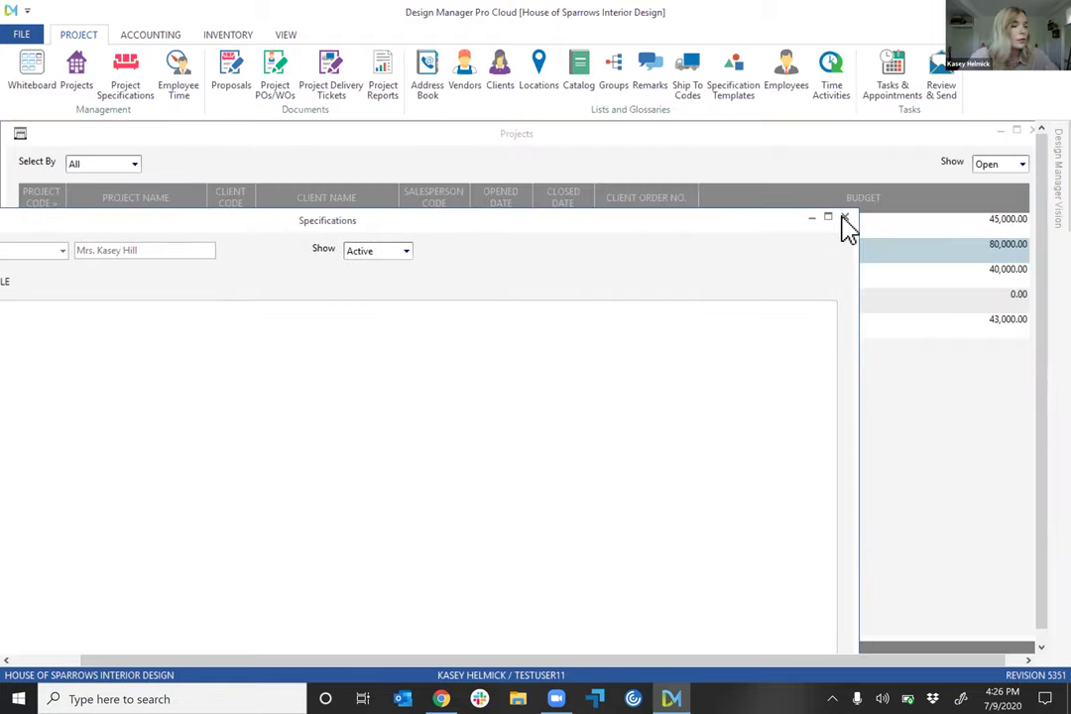
# - Close the Specifications window and switch to the 1stdibs homepage in Chrome
pyautogui.click(847, 219)
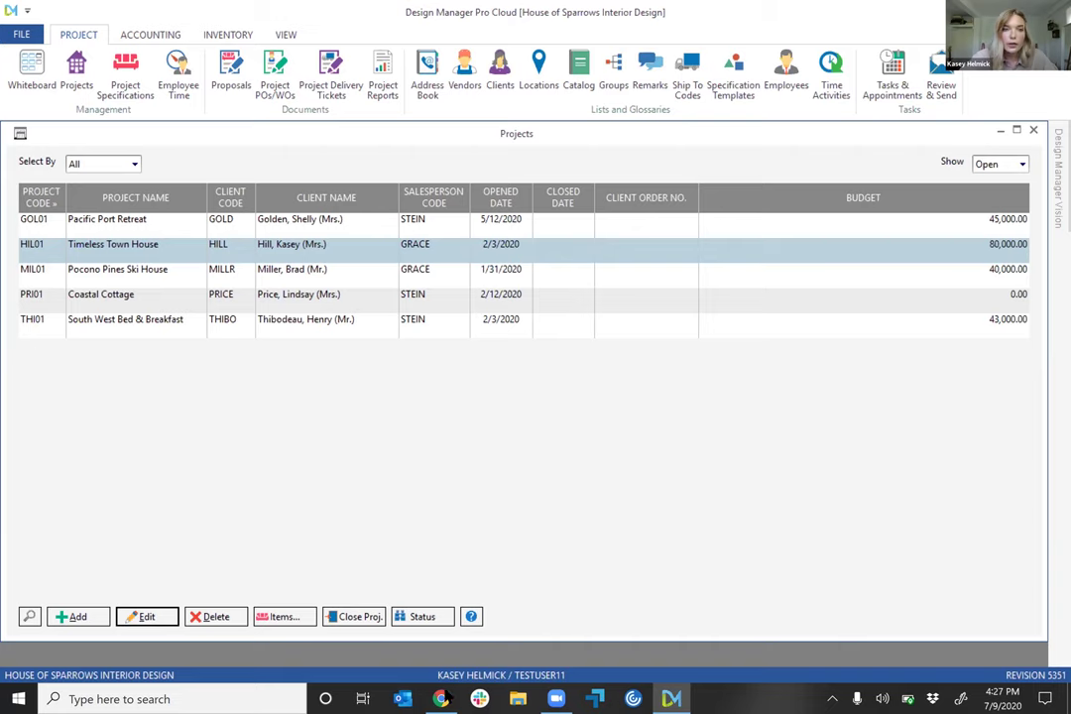
pyautogui.click(441, 698)
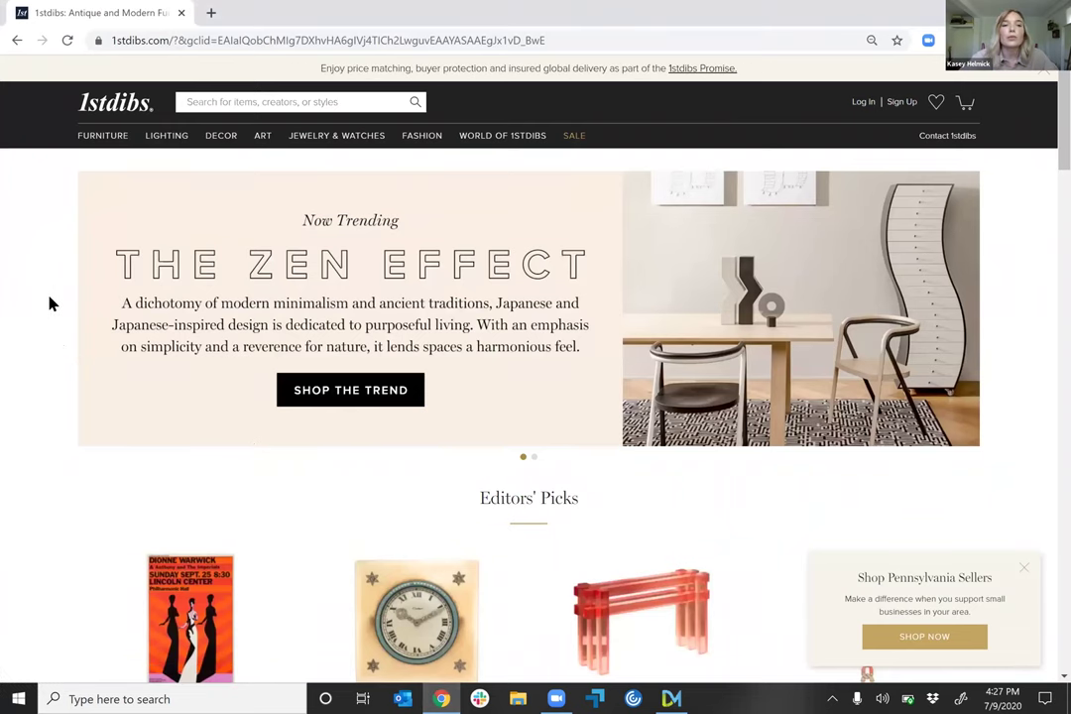
# - Browse to the Papa Bear Chair listings under Furniture and bring up the Design Manager clipper form
pyautogui.moveTo(101, 145)
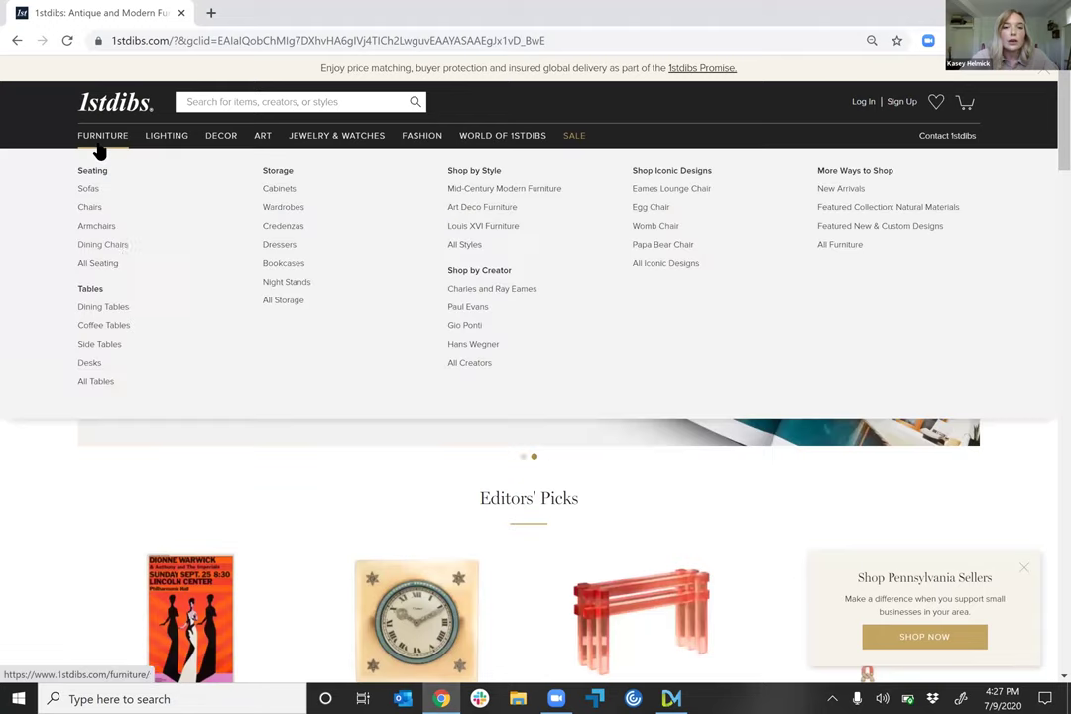
pyautogui.click(667, 249)
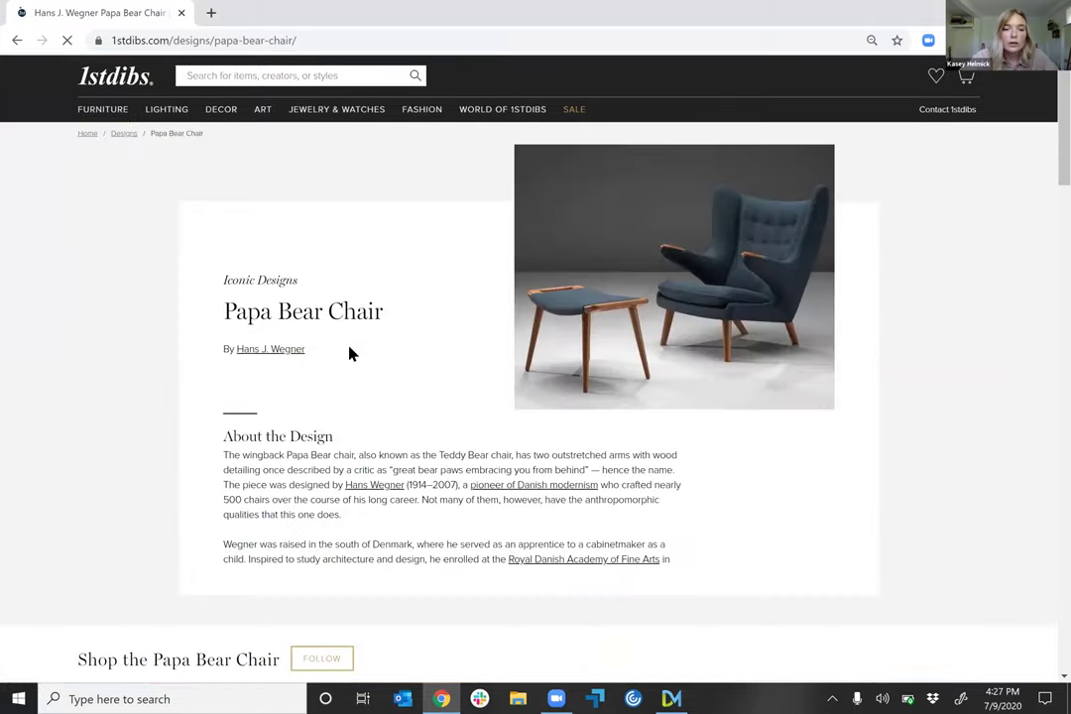
pyautogui.scroll(-6, 349, 354)
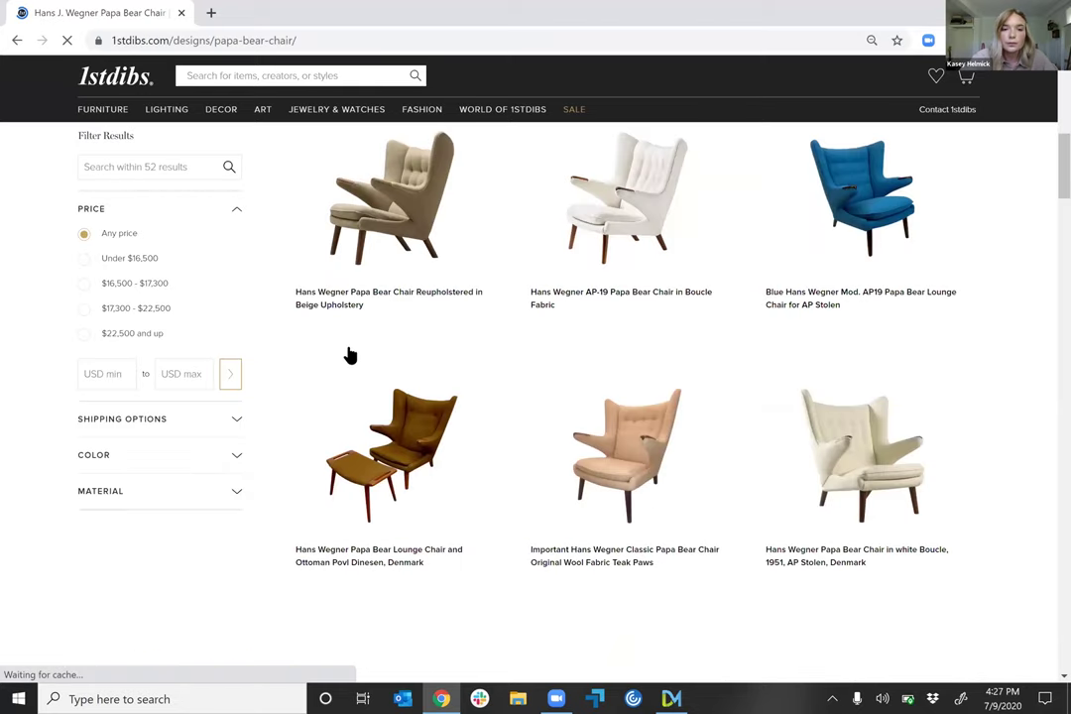
pyautogui.scroll(-3, 481, 526)
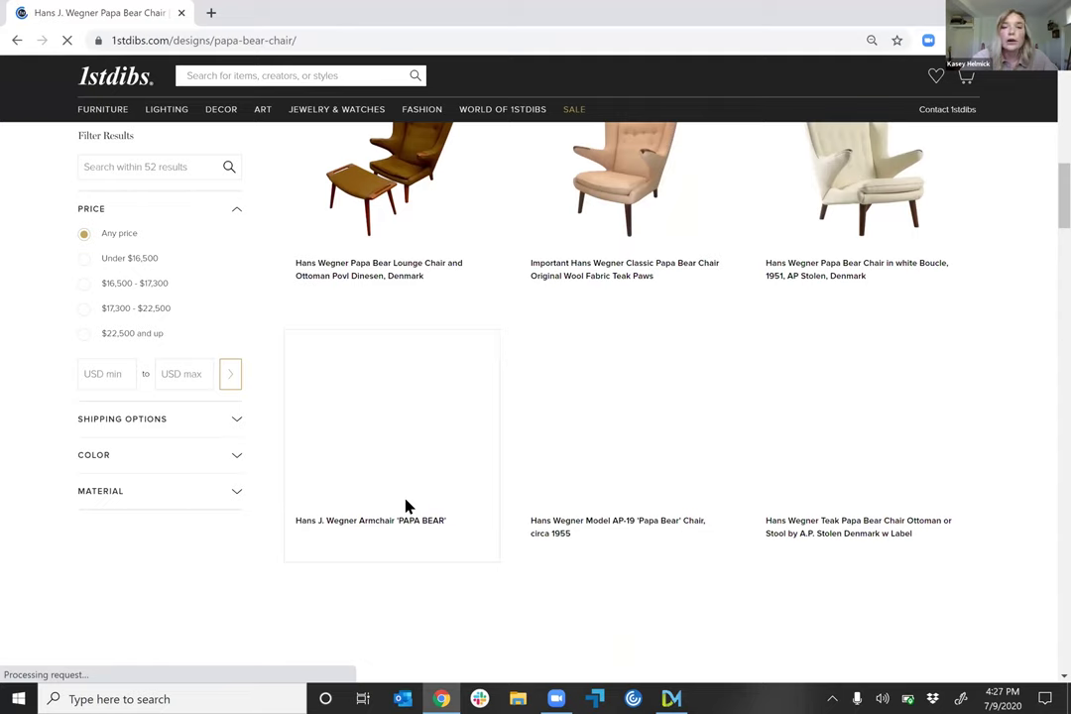
pyautogui.scroll(5, 406, 507)
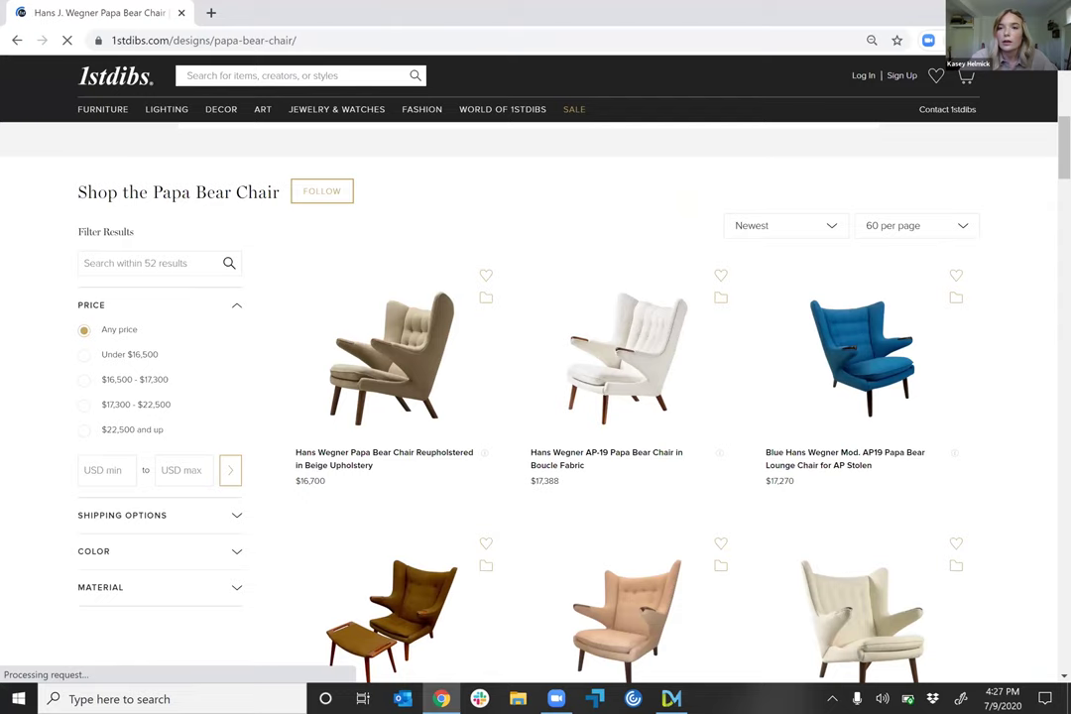
pyautogui.click(928, 40)
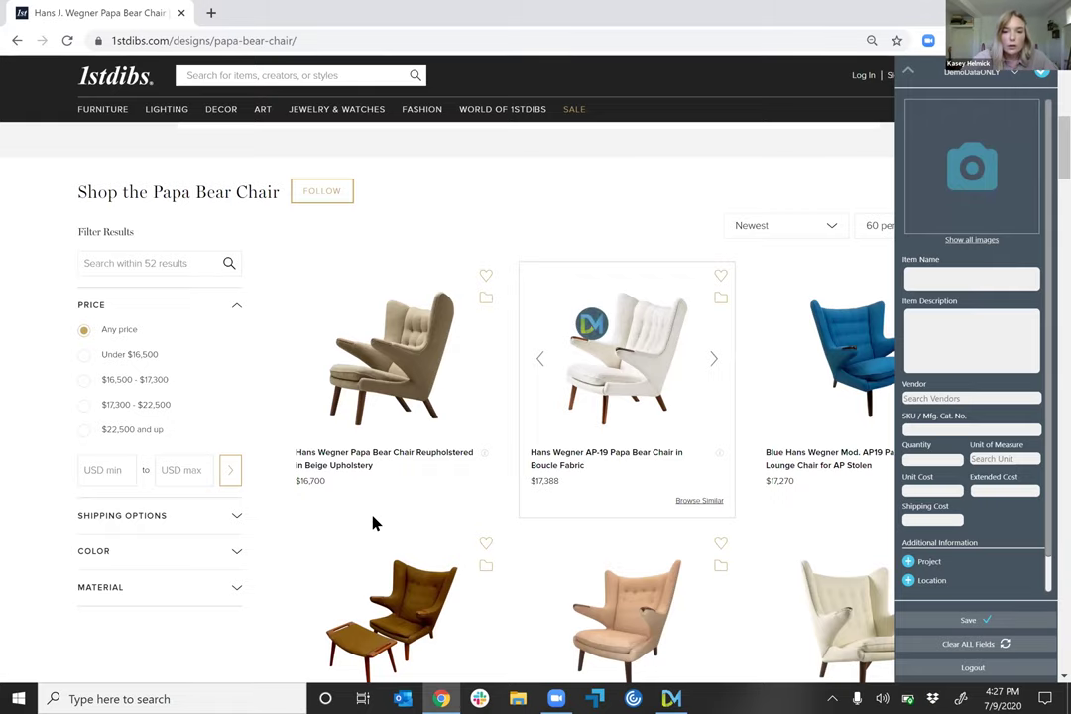
# - Collapse the clipper and open the green Hans J. Wegner 'PAPA BEAR' armchair listing at $16,806.61
pyautogui.scroll(-2, 820, 229)
pyautogui.click(907, 71)
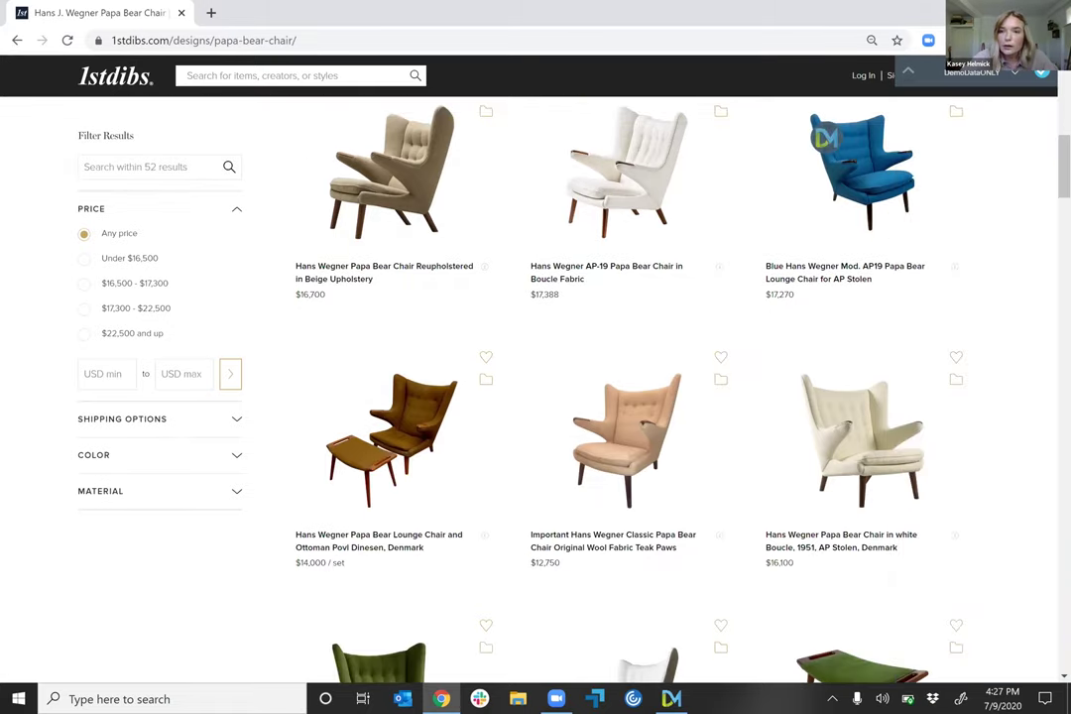
pyautogui.click(375, 507)
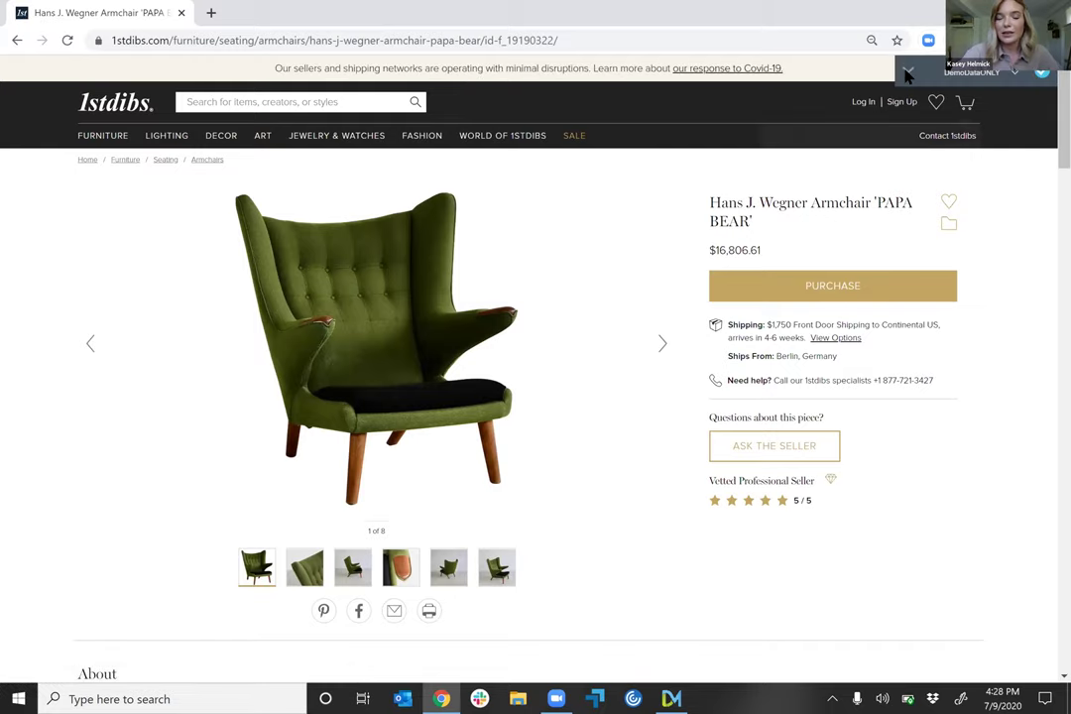
# - Capture the chair photo, product title as item name, and About text as description
pyautogui.click(905, 74)
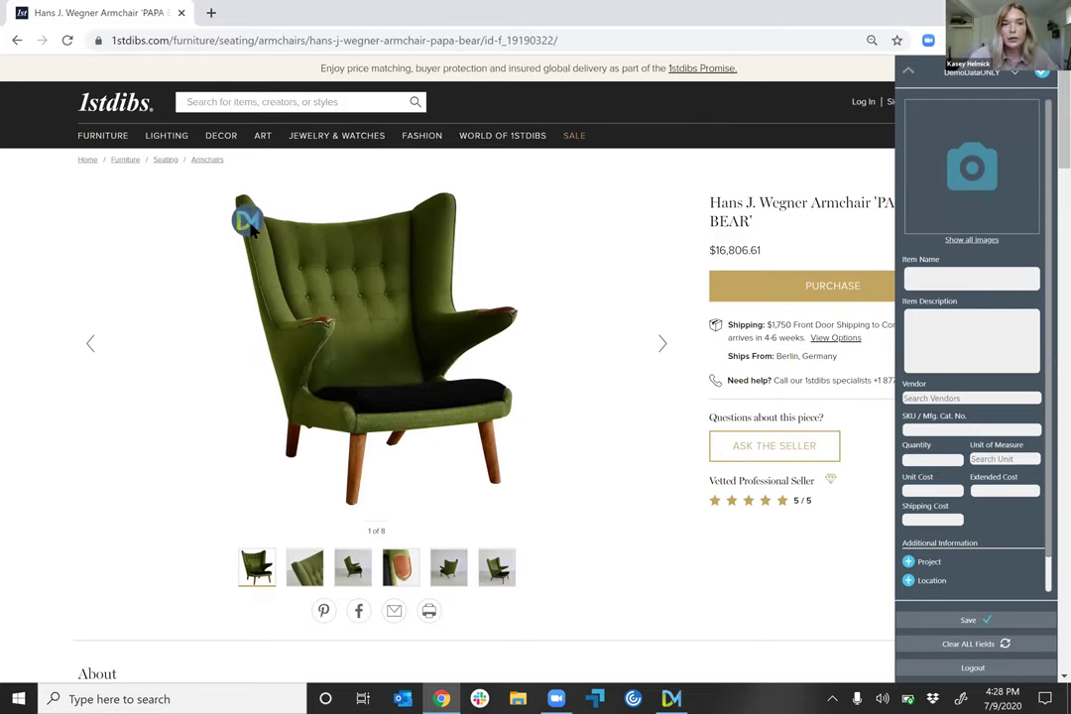
pyautogui.click(248, 222)
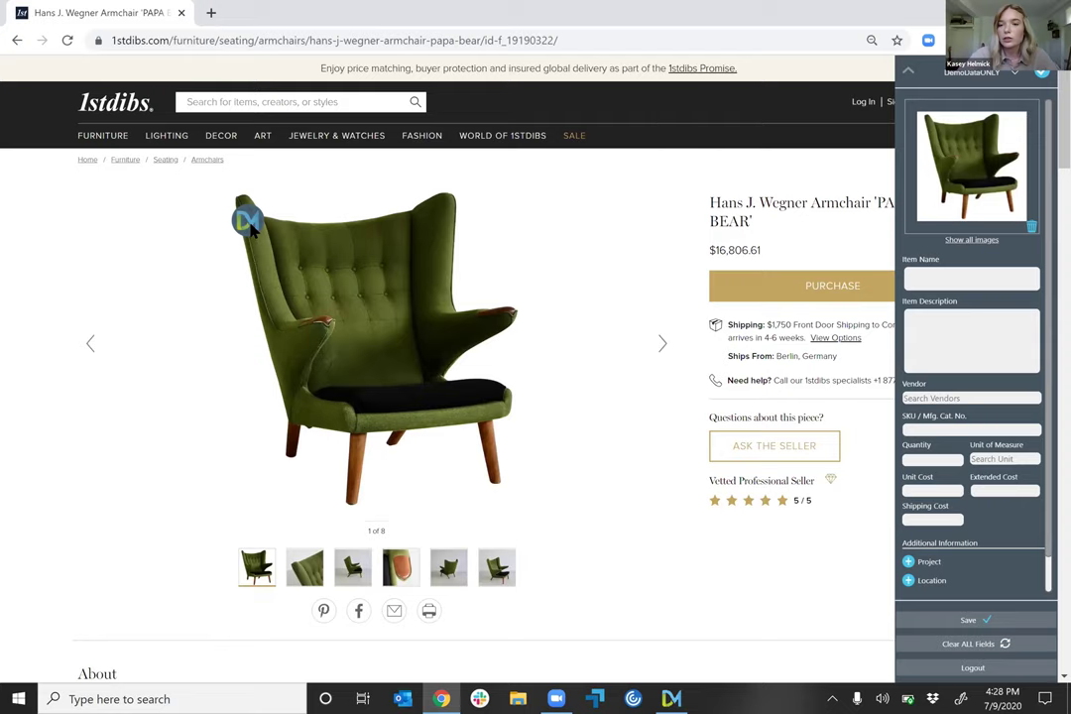
pyautogui.click(930, 280)
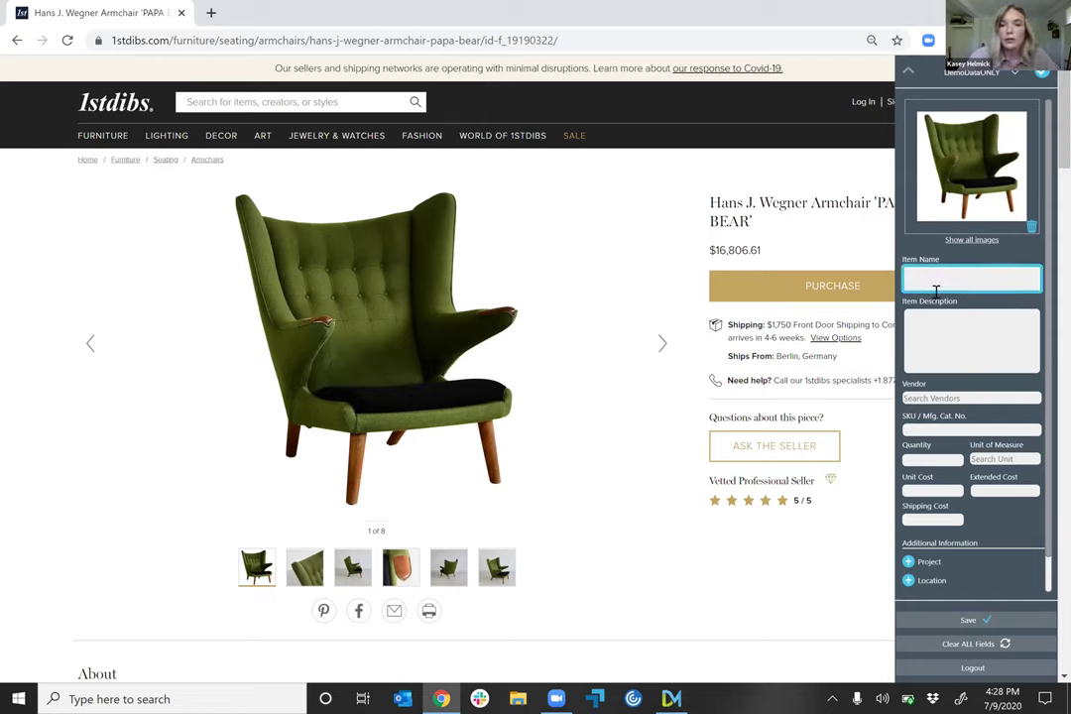
pyautogui.click(772, 221)
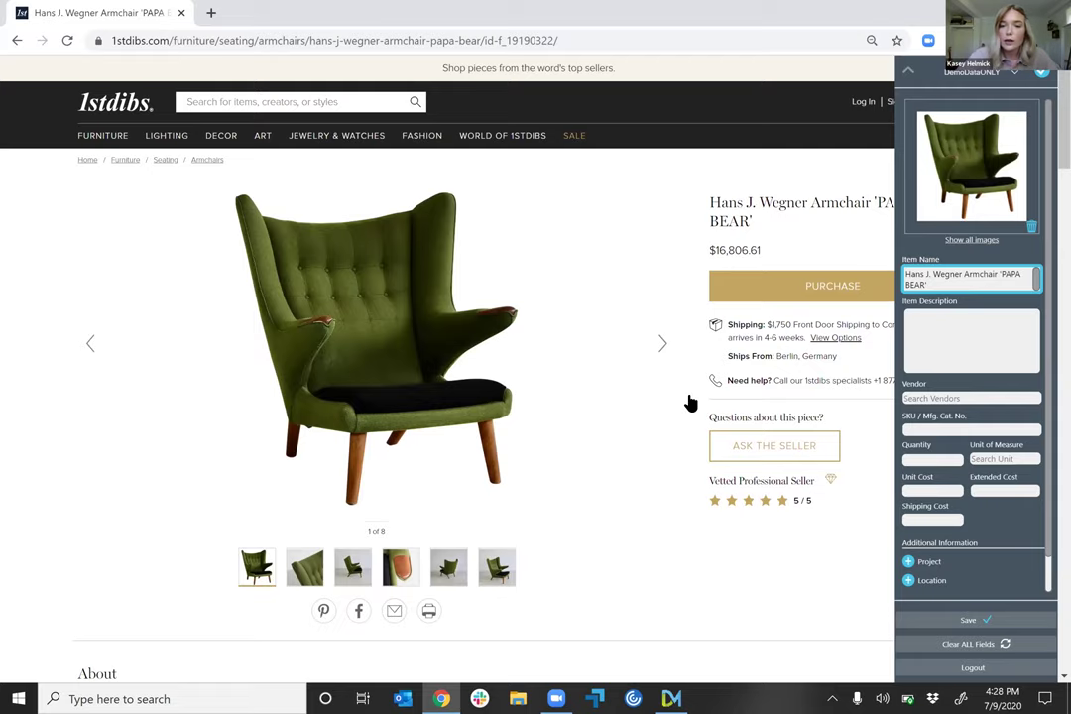
pyautogui.press('Tab')
pyautogui.scroll(-4, 514, 337)
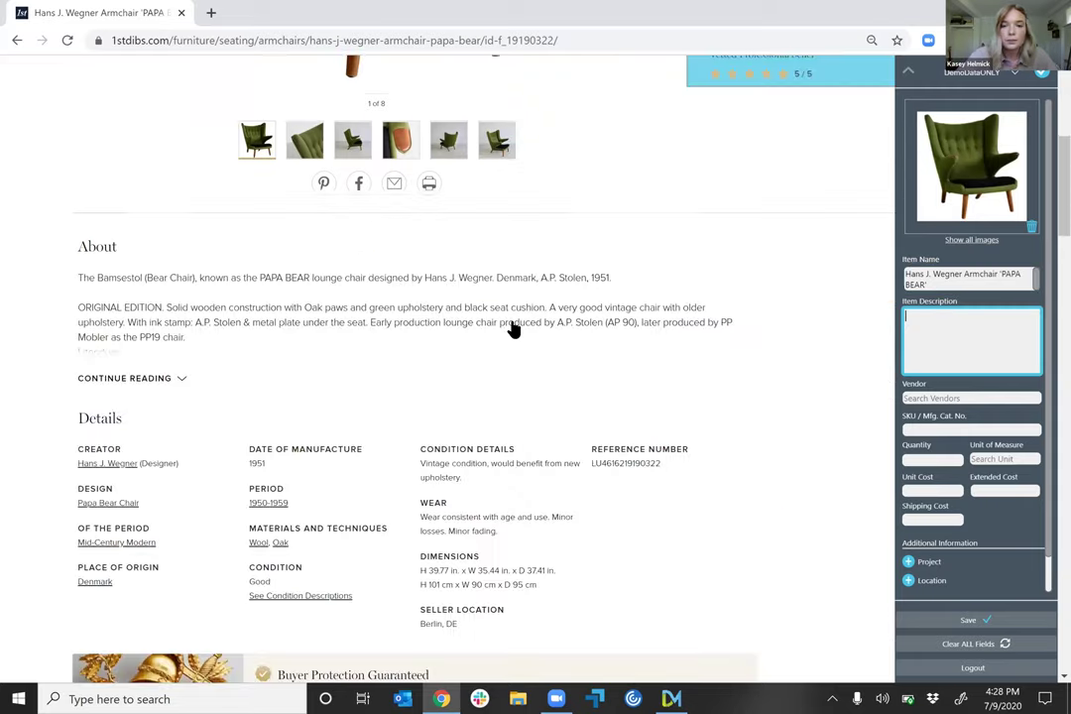
pyautogui.click(513, 327)
# - Set vendor 1stdibs, SKU to the listing's reference number, and quantity 1 each
pyautogui.click(939, 398)
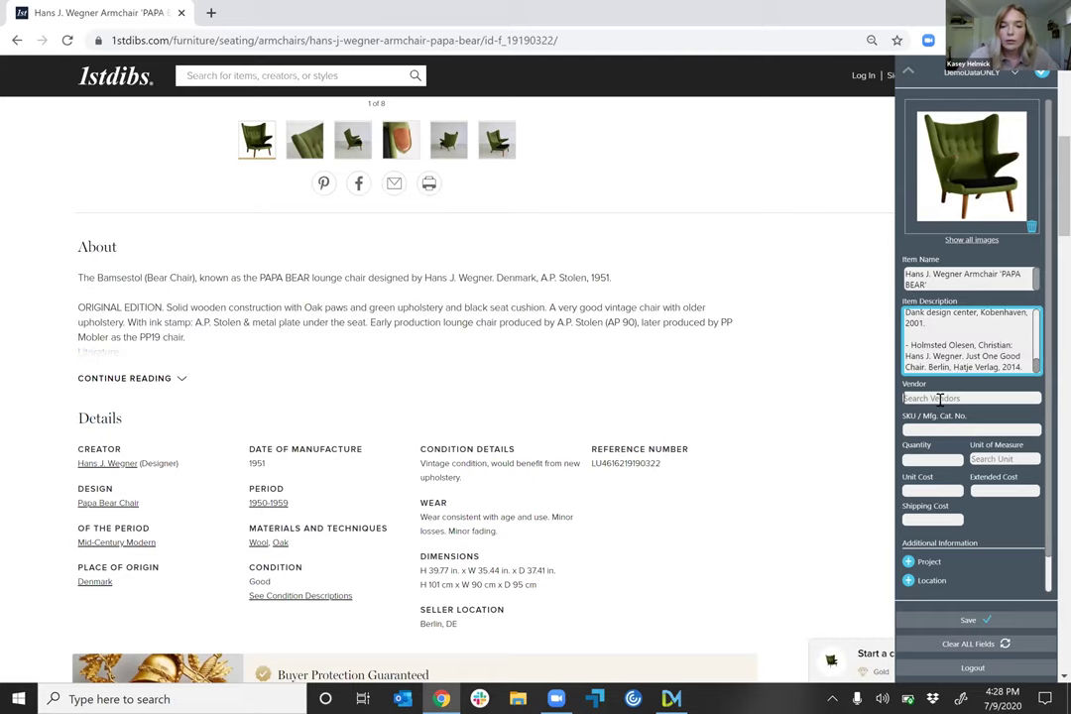
pyautogui.write('1s')
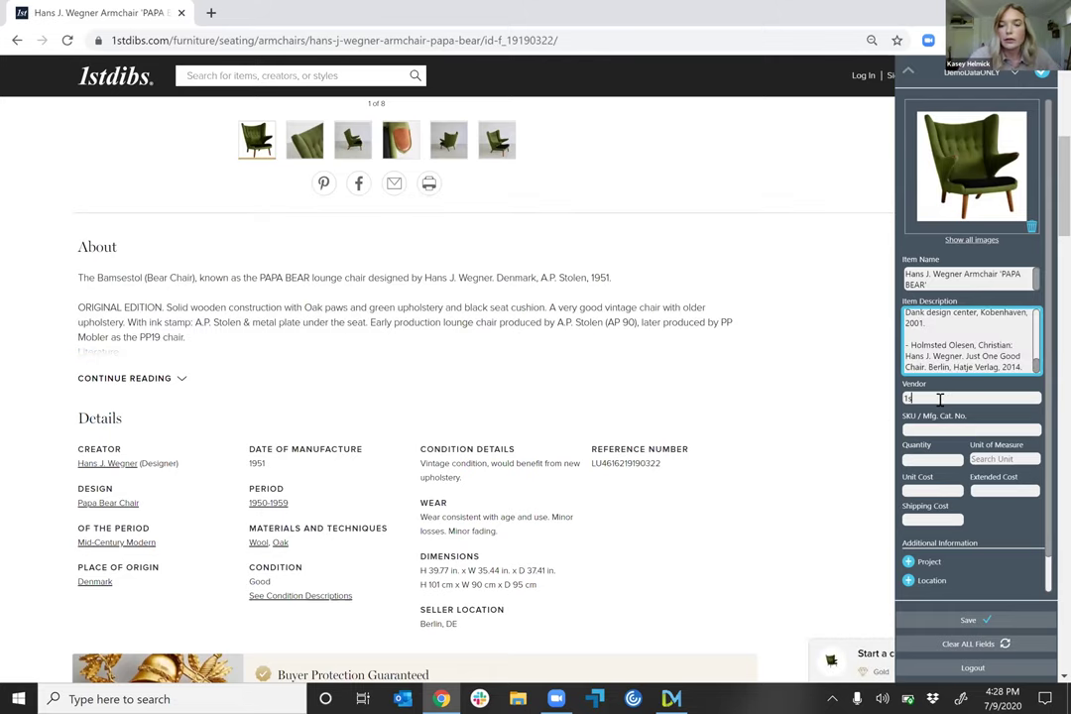
pyautogui.click(947, 417)
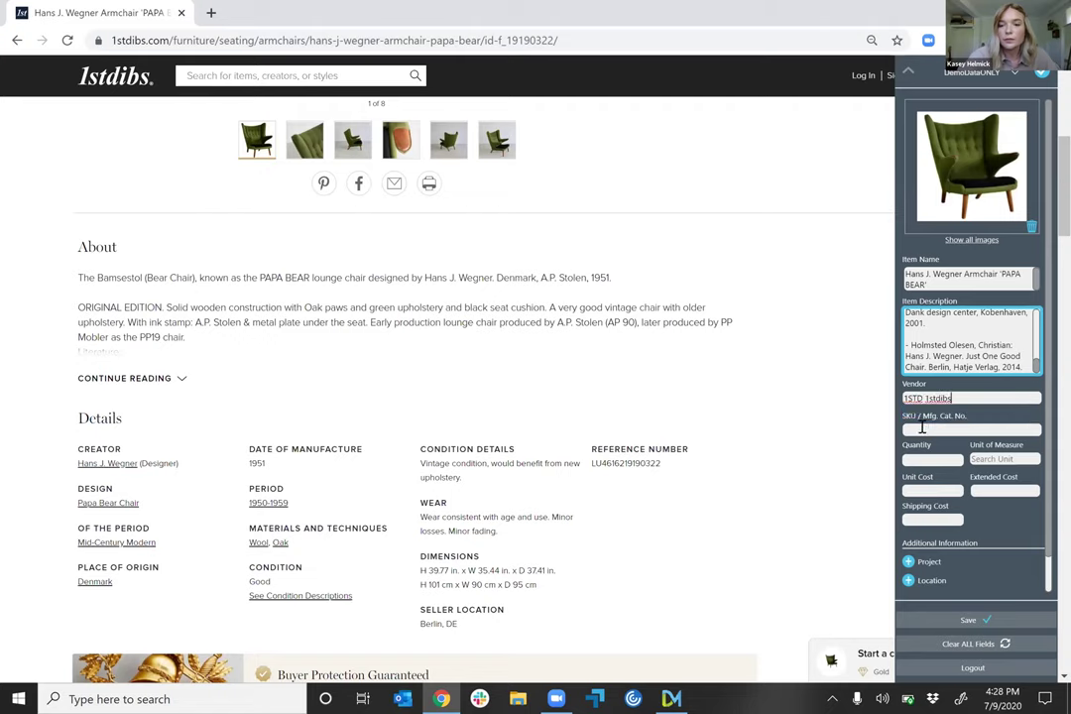
pyautogui.scroll(-1, 664, 416)
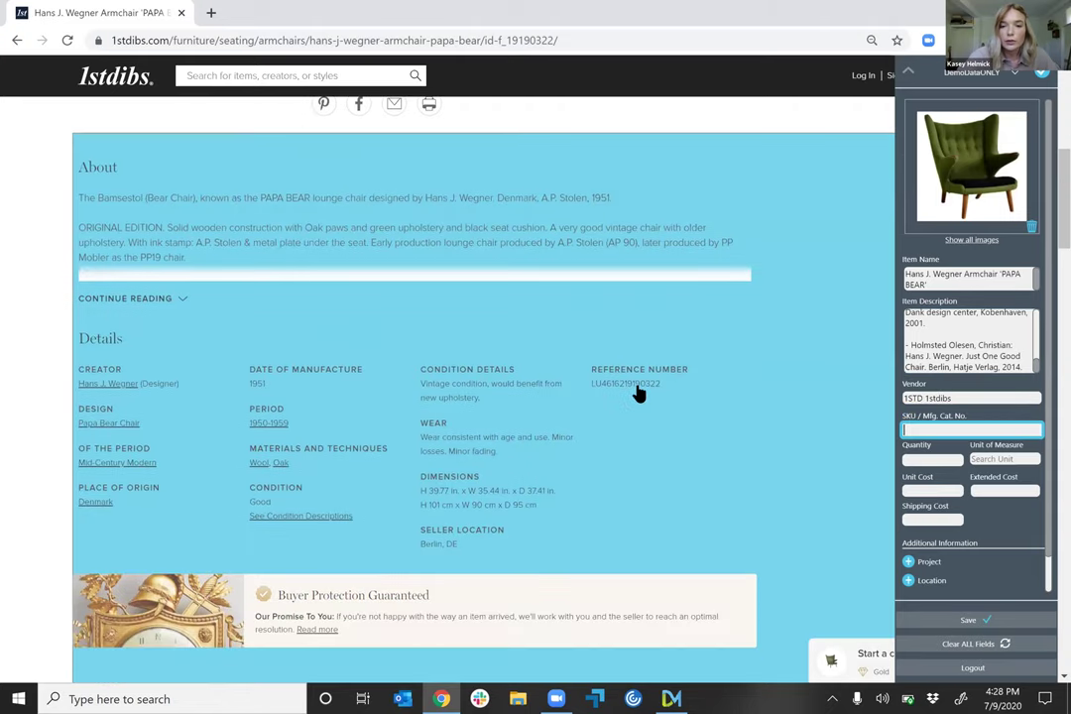
pyautogui.click(636, 386)
pyautogui.click(932, 460)
pyautogui.write('1')
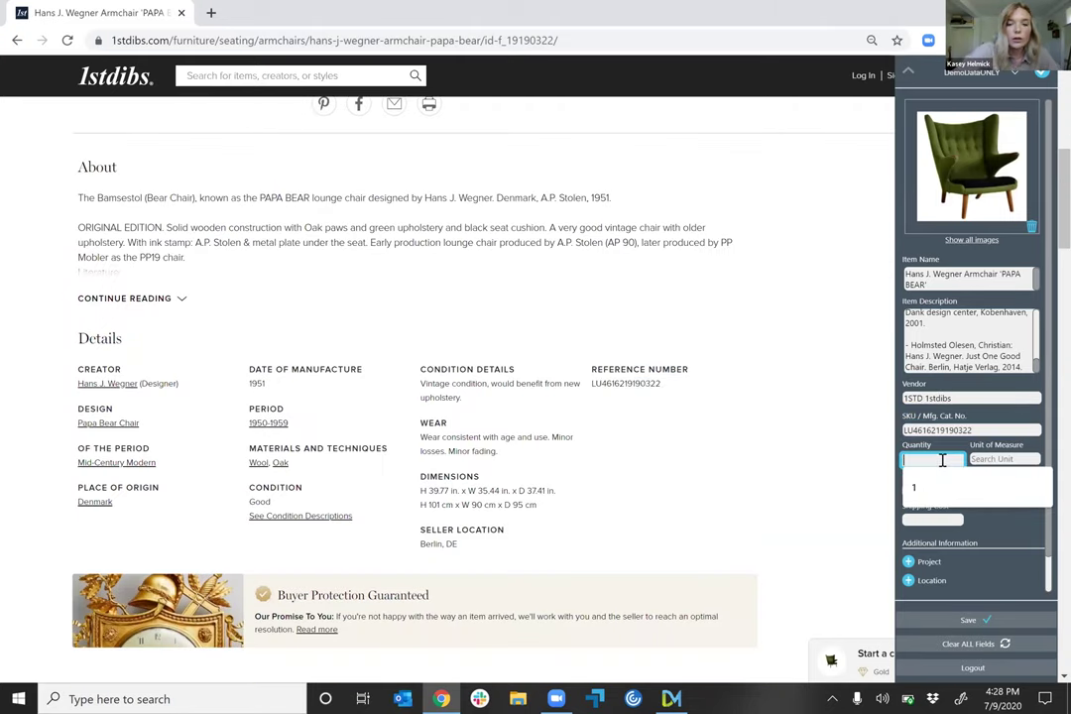
pyautogui.click(1011, 459)
pyautogui.write('each')
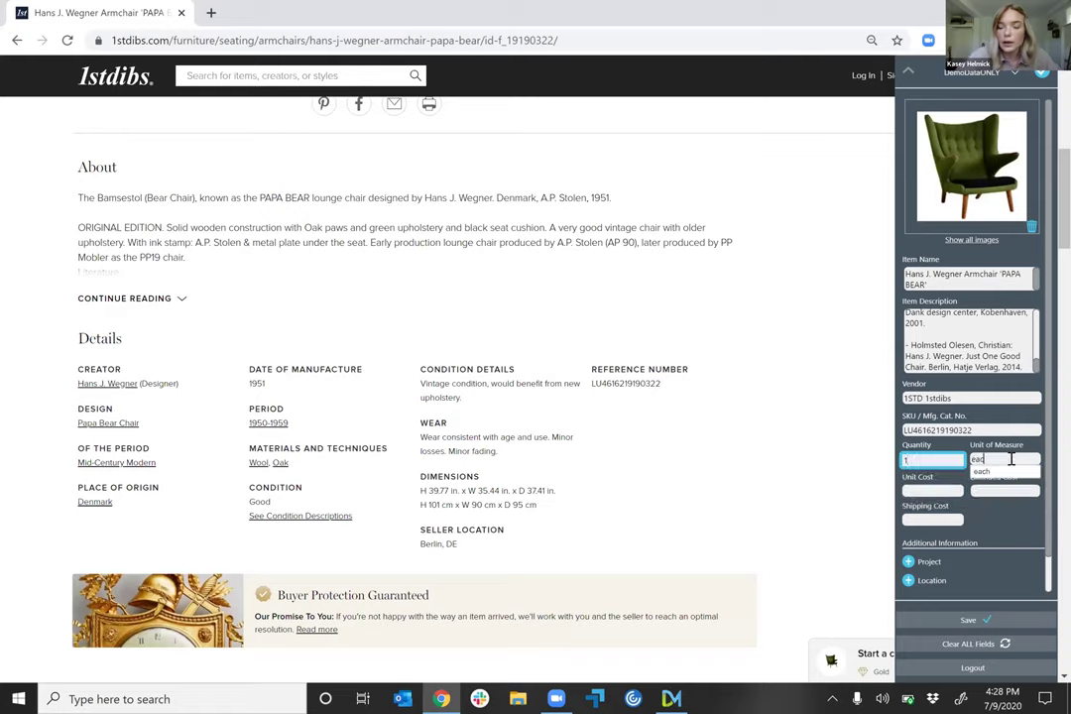
# - Enter unit cost 16,806.61 and shipping 1,750, then save the clipped chair
pyautogui.click(946, 490)
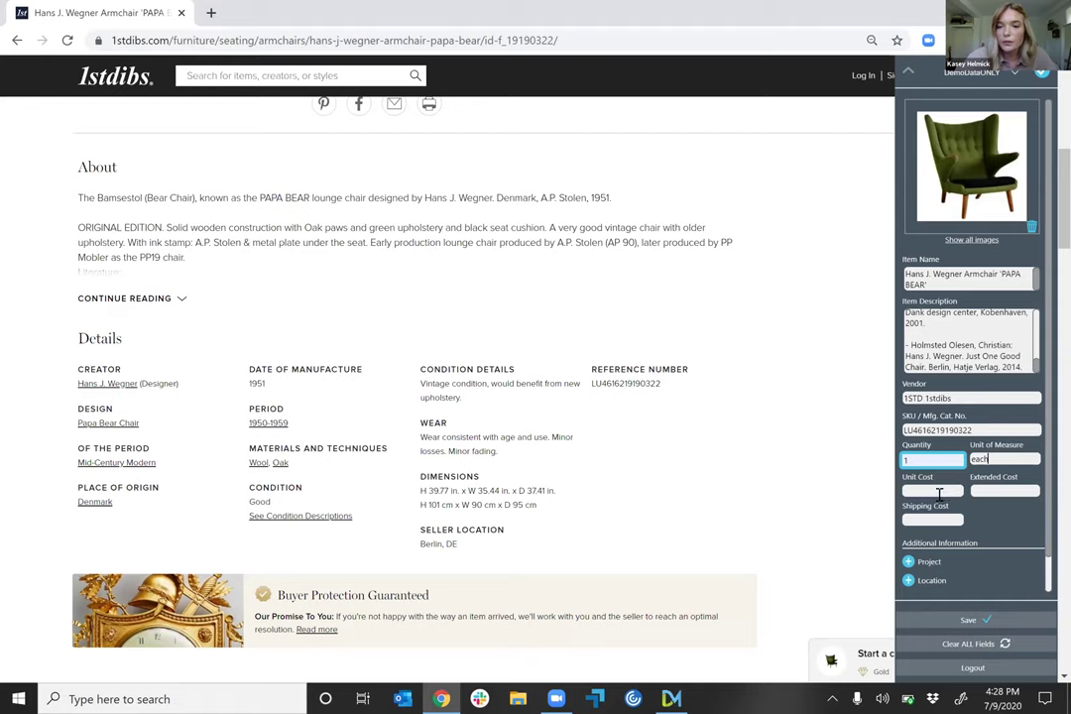
pyautogui.scroll(5, 744, 327)
pyautogui.doubleClick(741, 251)
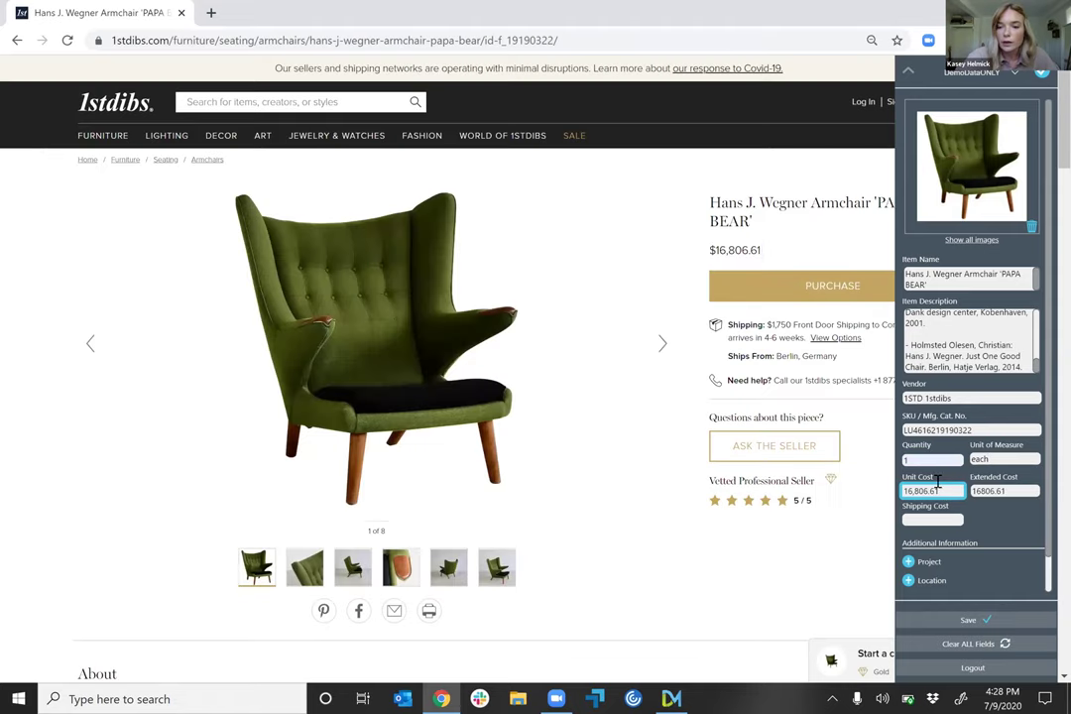
pyautogui.click(932, 519)
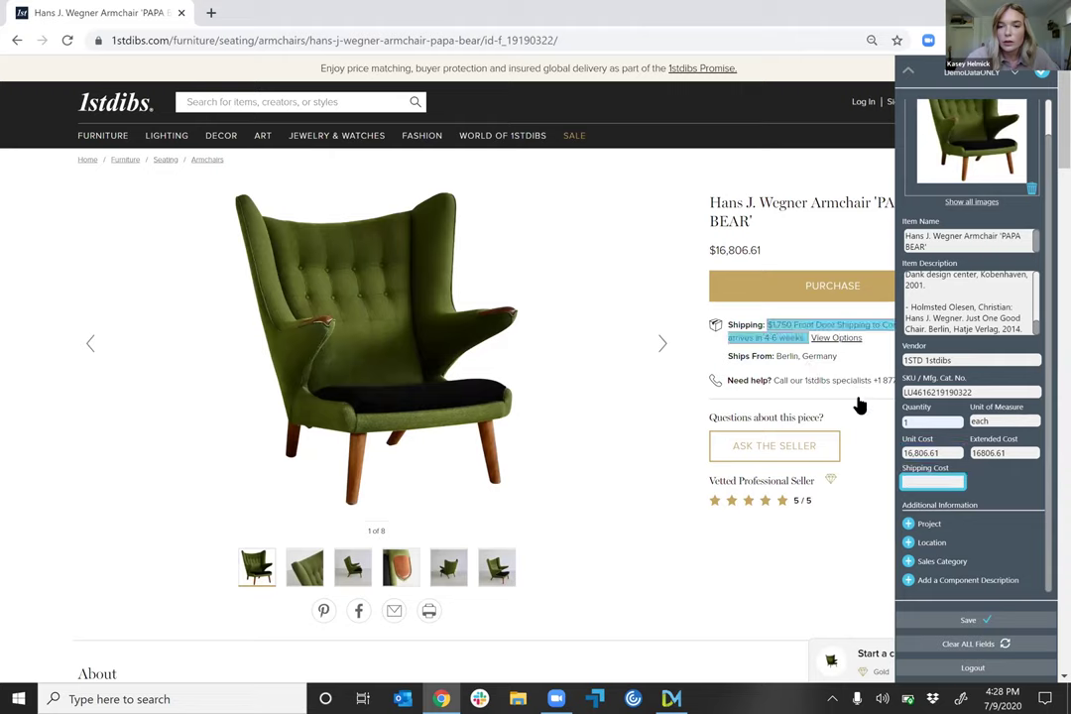
pyautogui.click(855, 338)
pyautogui.press('BackSpace')
pyautogui.press('BackSpace')
pyautogui.press('BackSpace')
pyautogui.press('BackSpace')
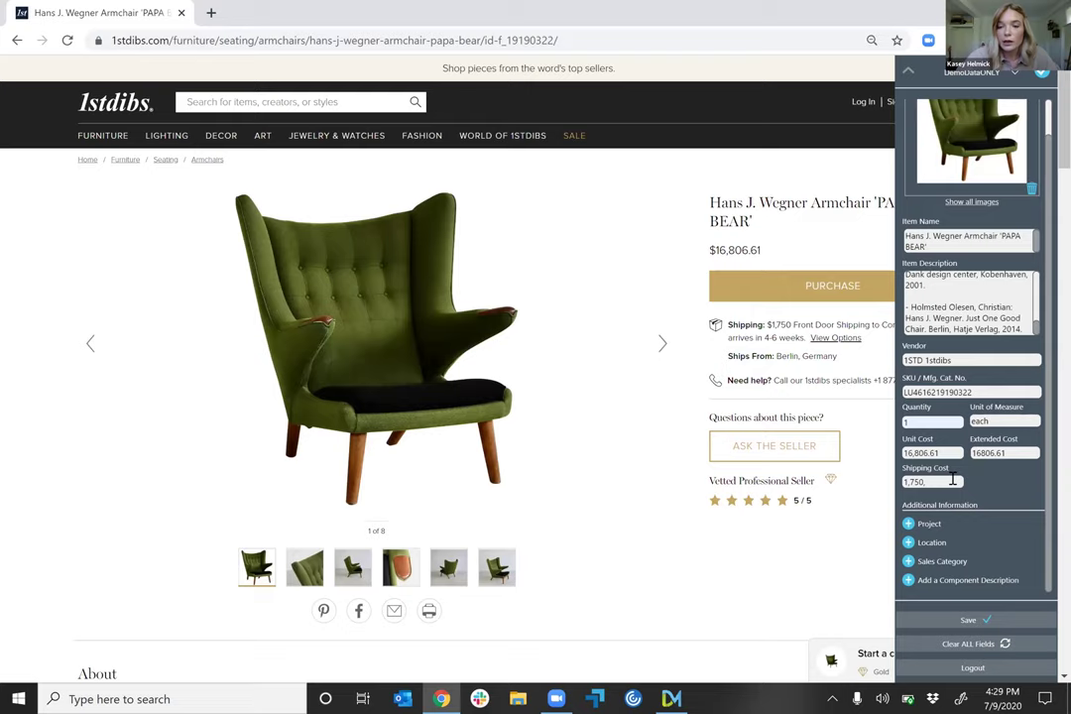
pyautogui.press('BackSpace')
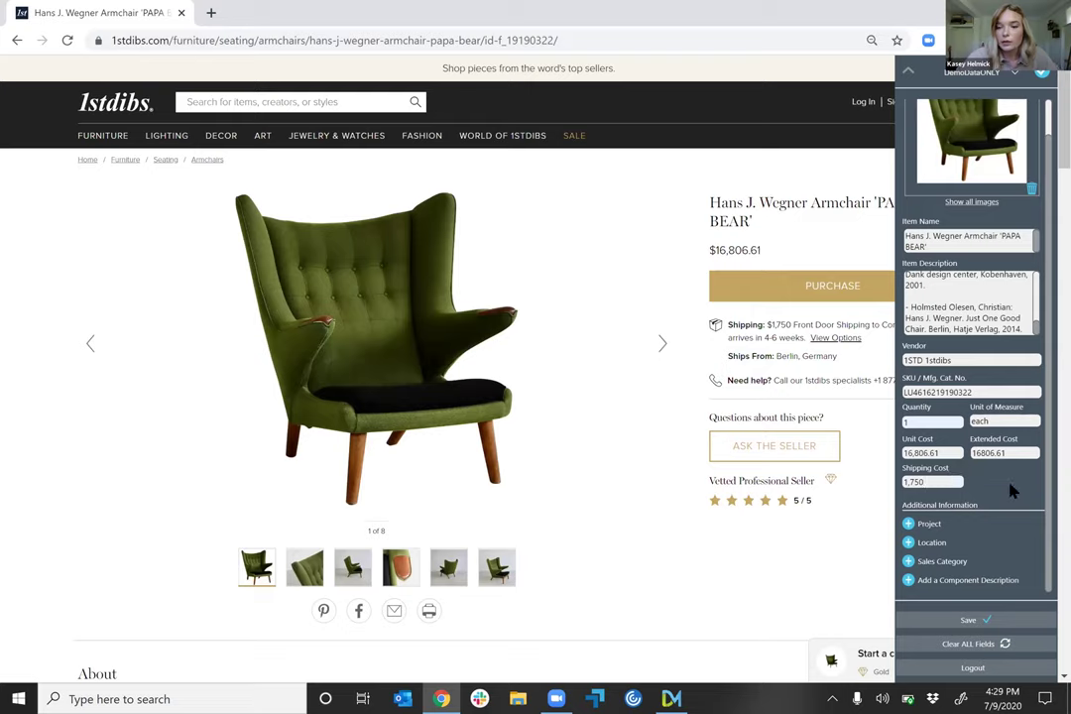
pyautogui.click(976, 627)
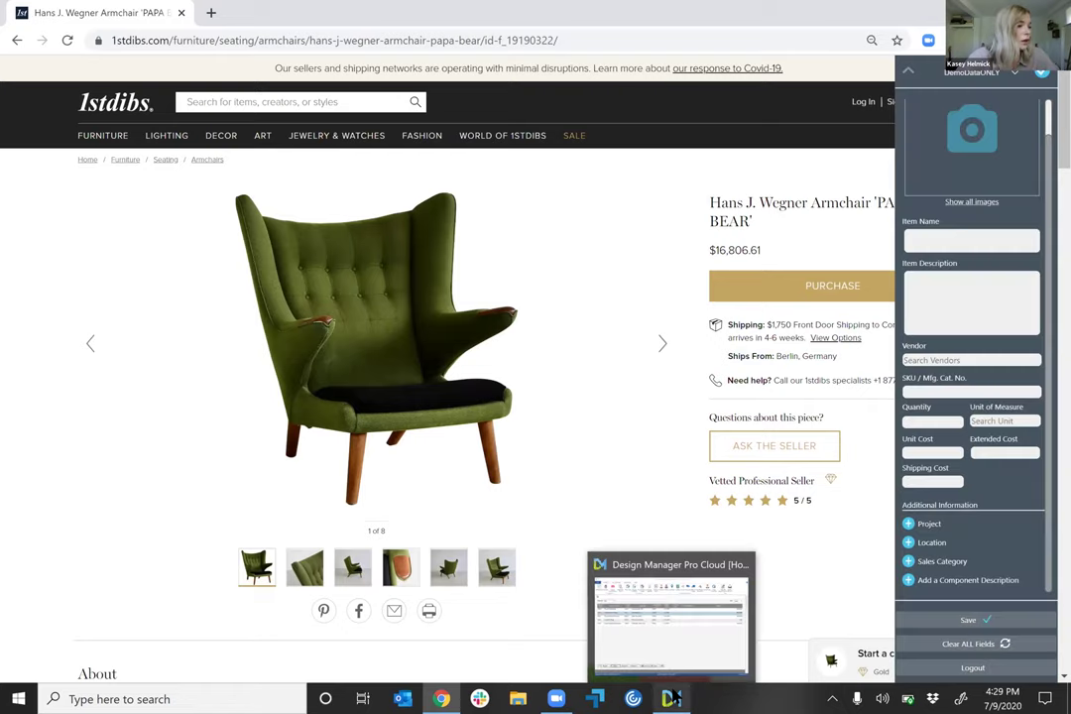
# - Return to Design Manager Pro Cloud and show the Whiteboard with the captured Papa Bear card
pyautogui.click(671, 698)
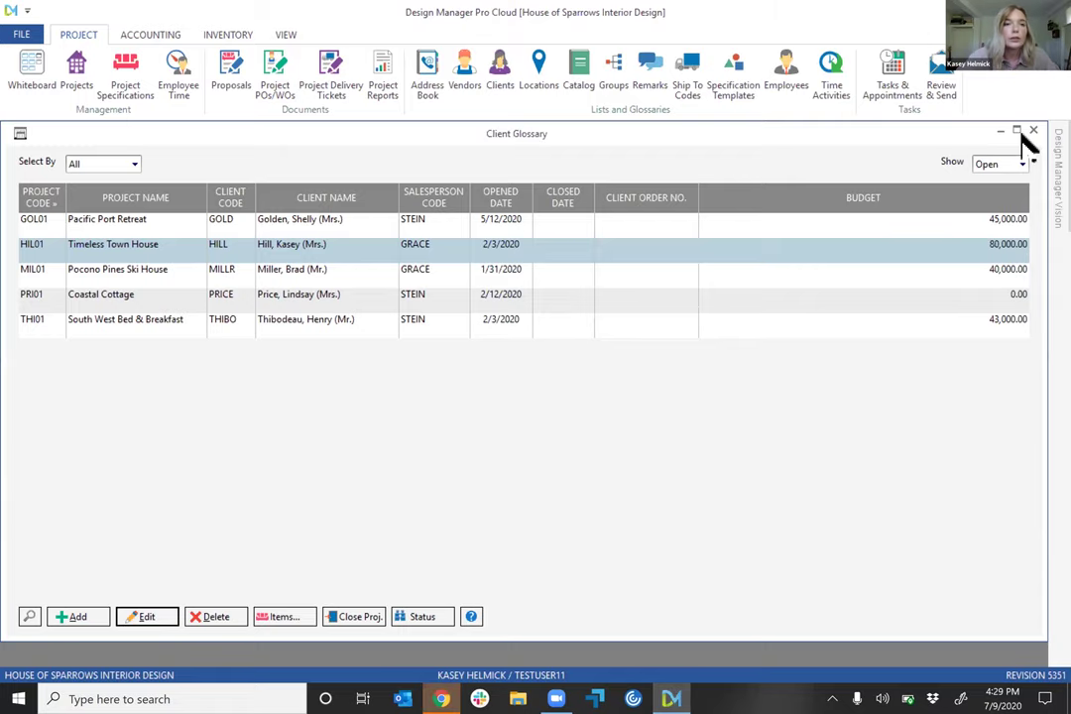
pyautogui.click(32, 71)
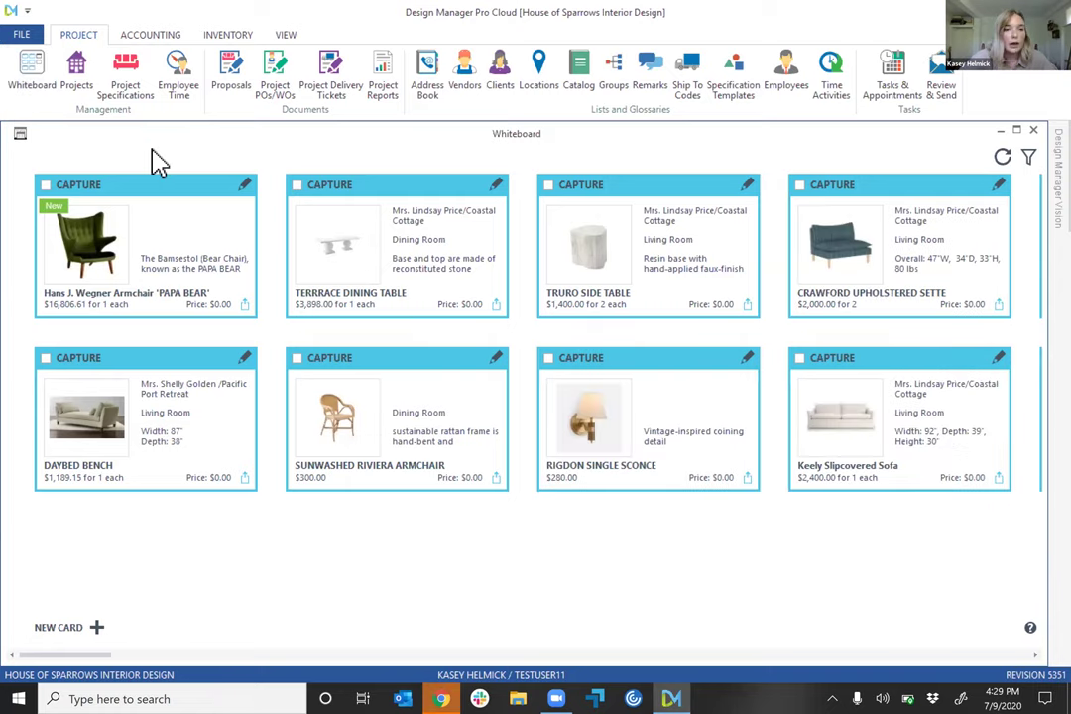
# - Open the Papa Bear armchair card's Whiteboard Item form for editing
pyautogui.click(245, 307)
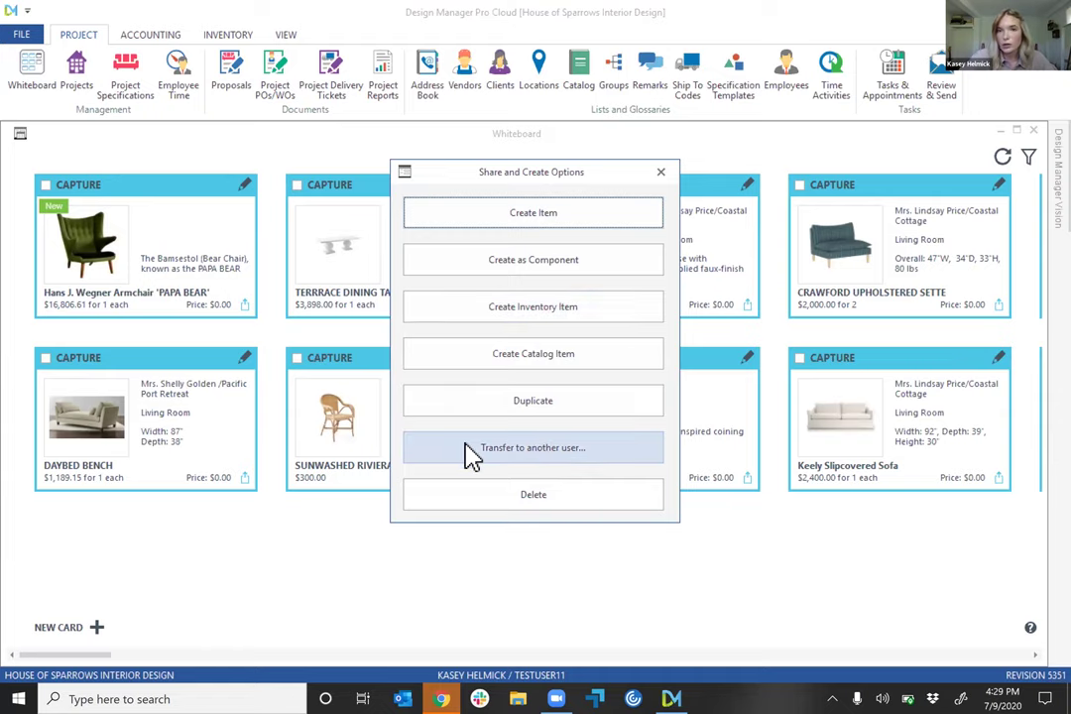
pyautogui.click(661, 174)
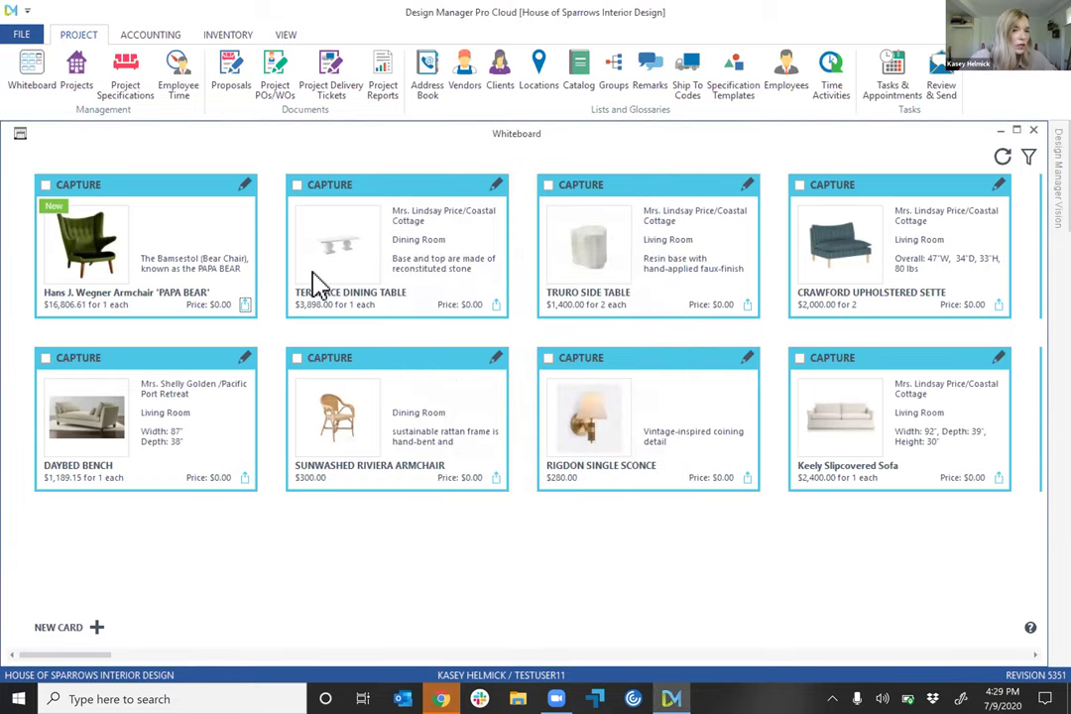
pyautogui.click(244, 185)
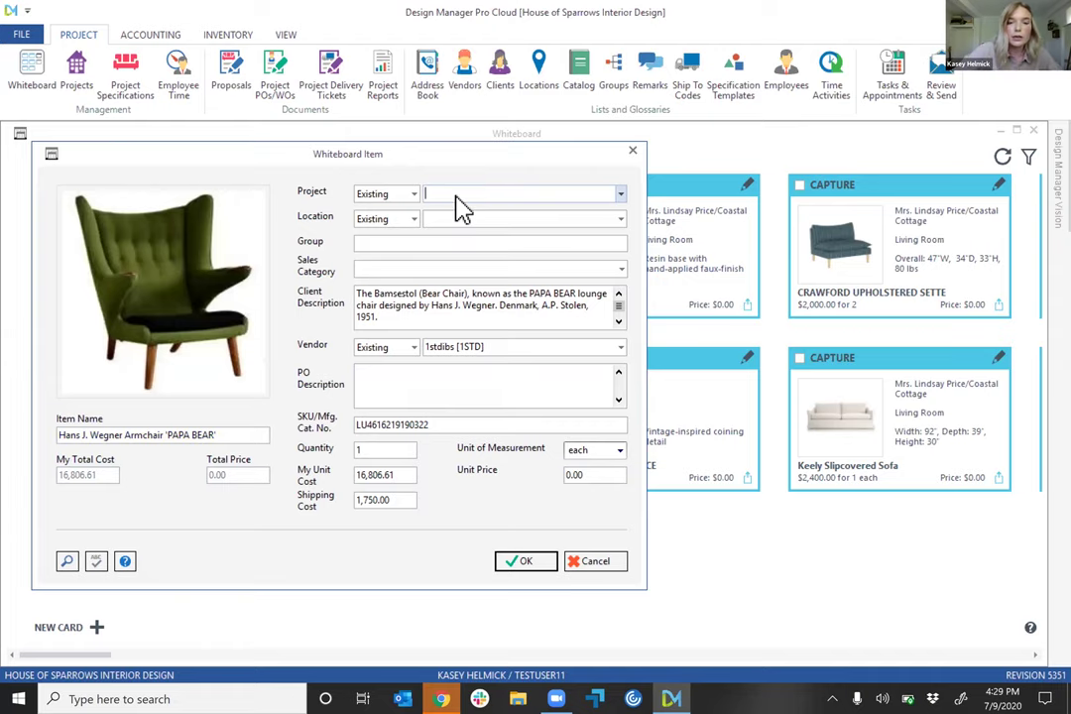
# - Set the card's project to Timeless Town House, location Living Room, category Furniture, and save
pyautogui.write('ti')
pyautogui.click(470, 211)
pyautogui.click(454, 219)
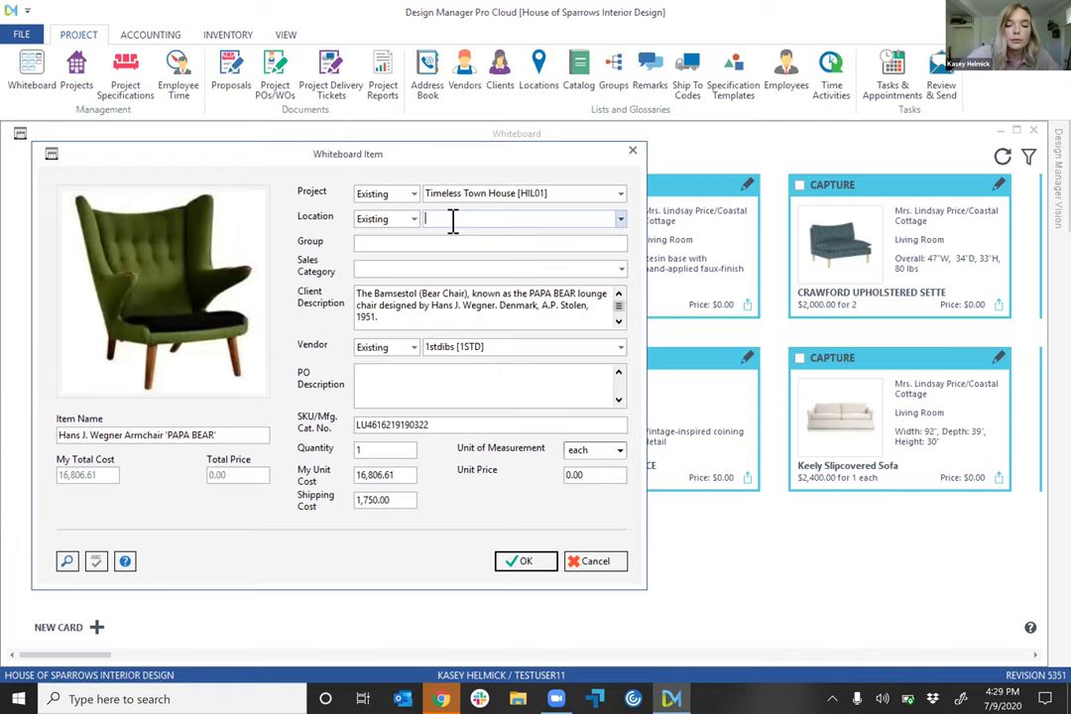
pyautogui.write('li')
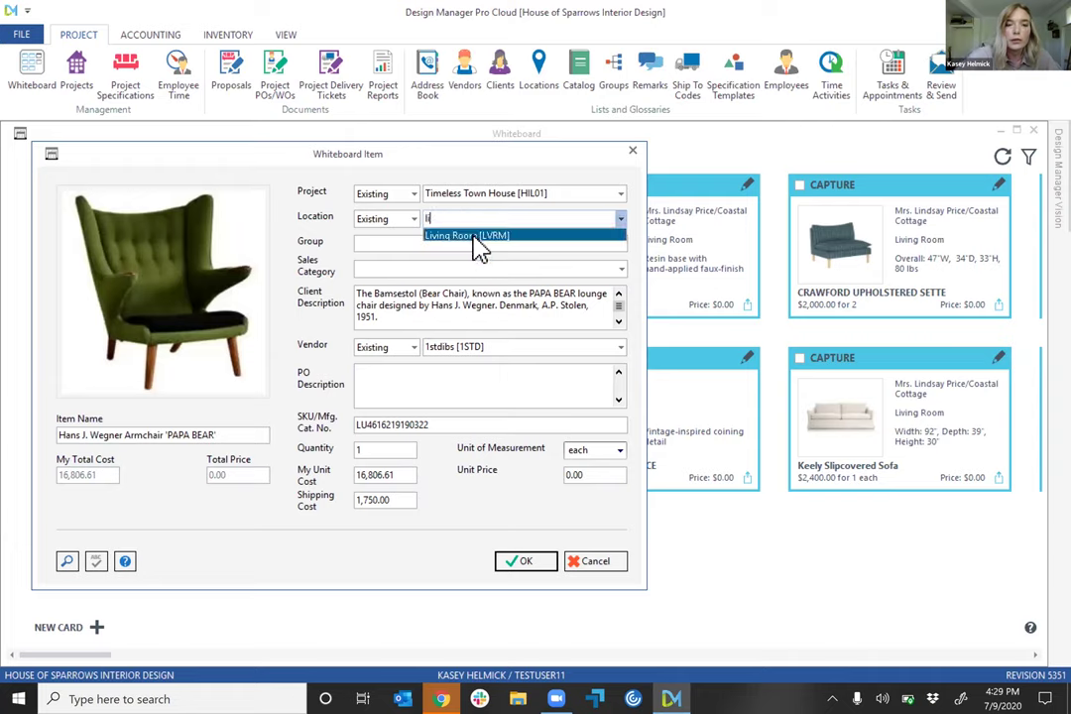
pyautogui.click(461, 238)
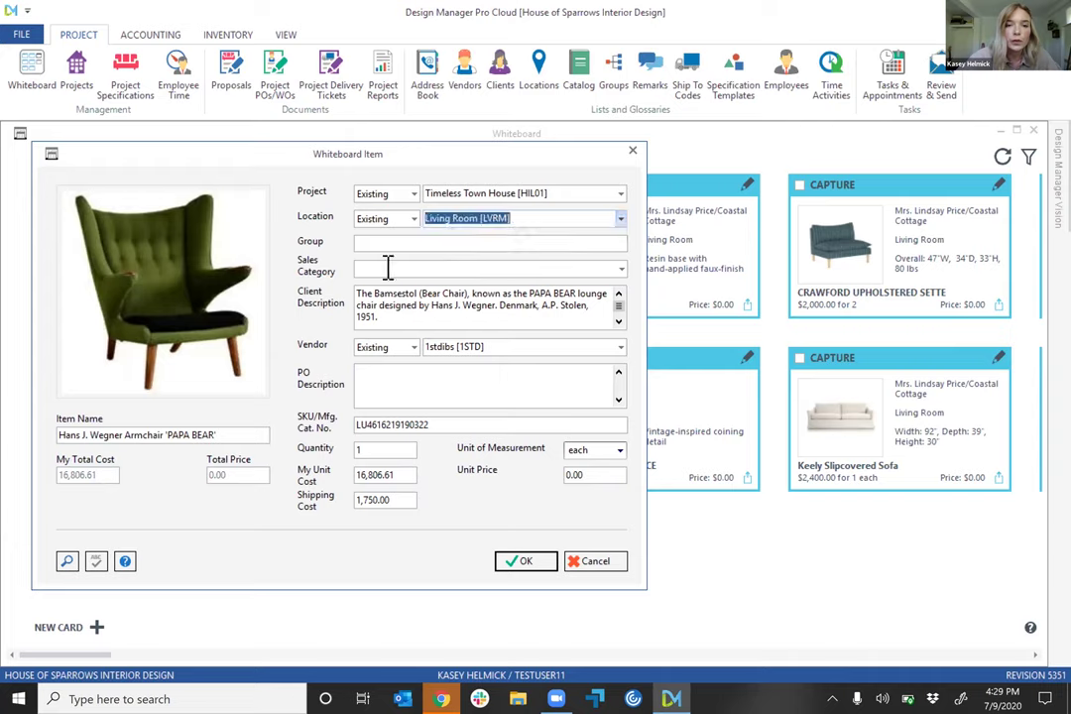
pyautogui.click(388, 265)
pyautogui.write('fu')
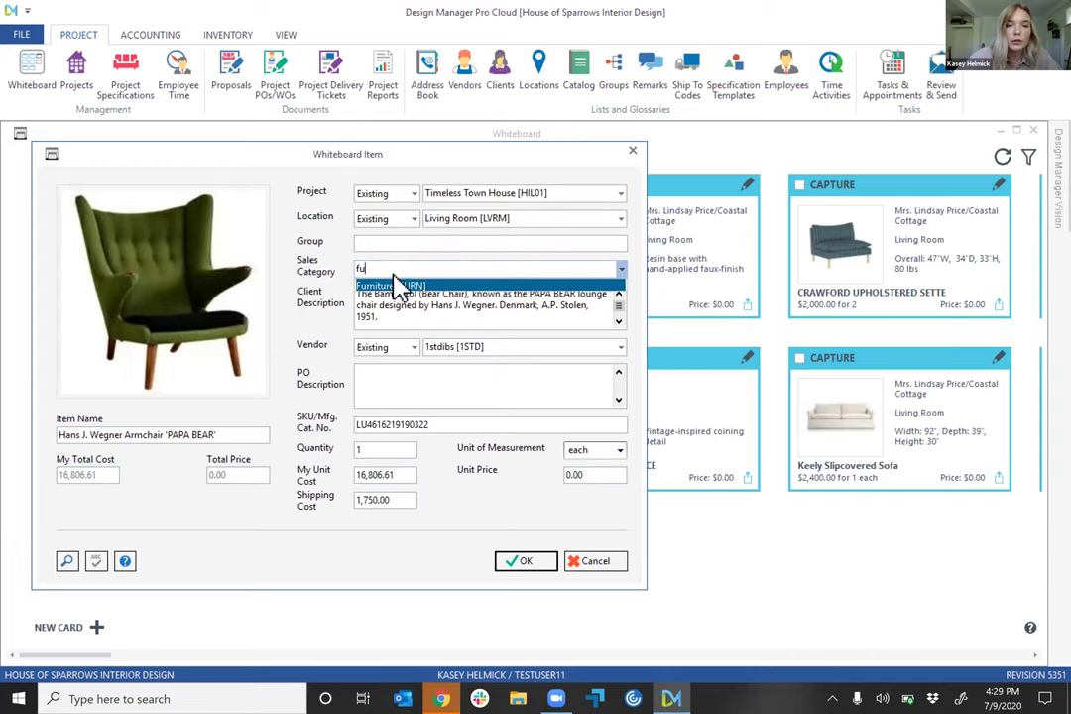
pyautogui.click(396, 286)
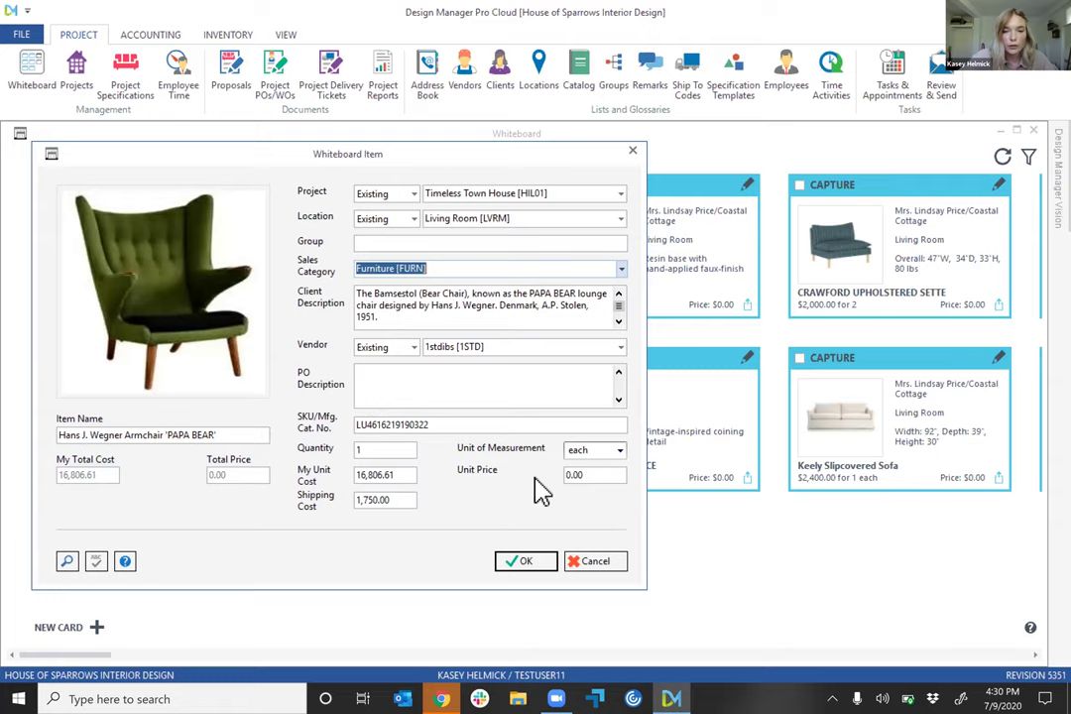
pyautogui.click(526, 564)
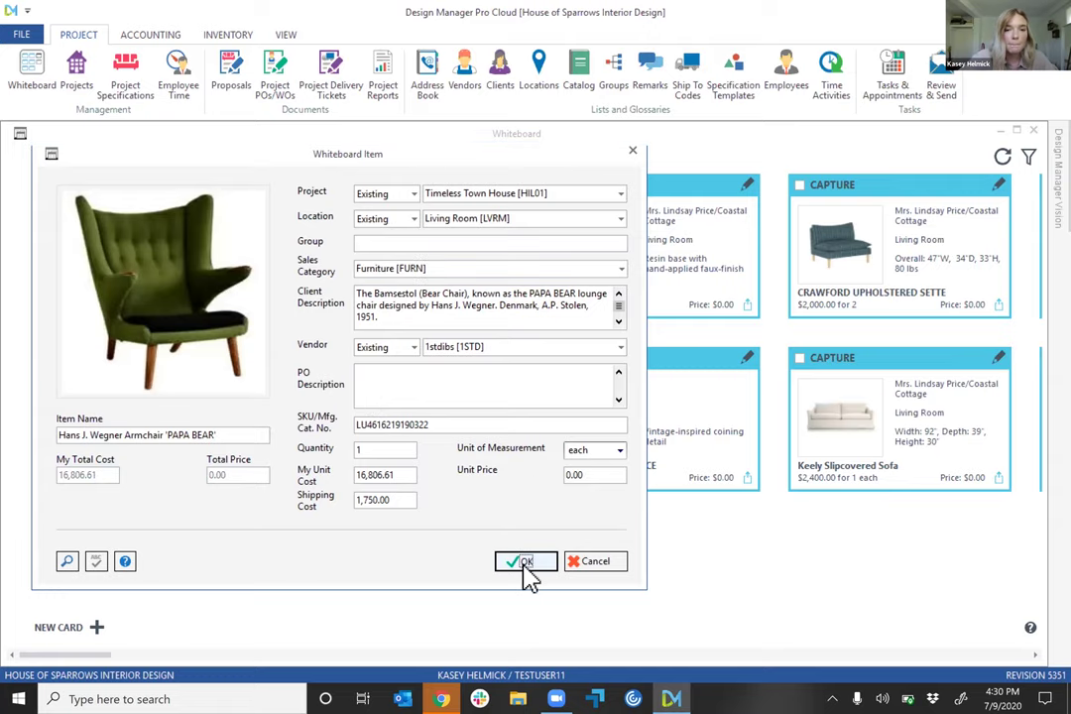
pyautogui.click(245, 304)
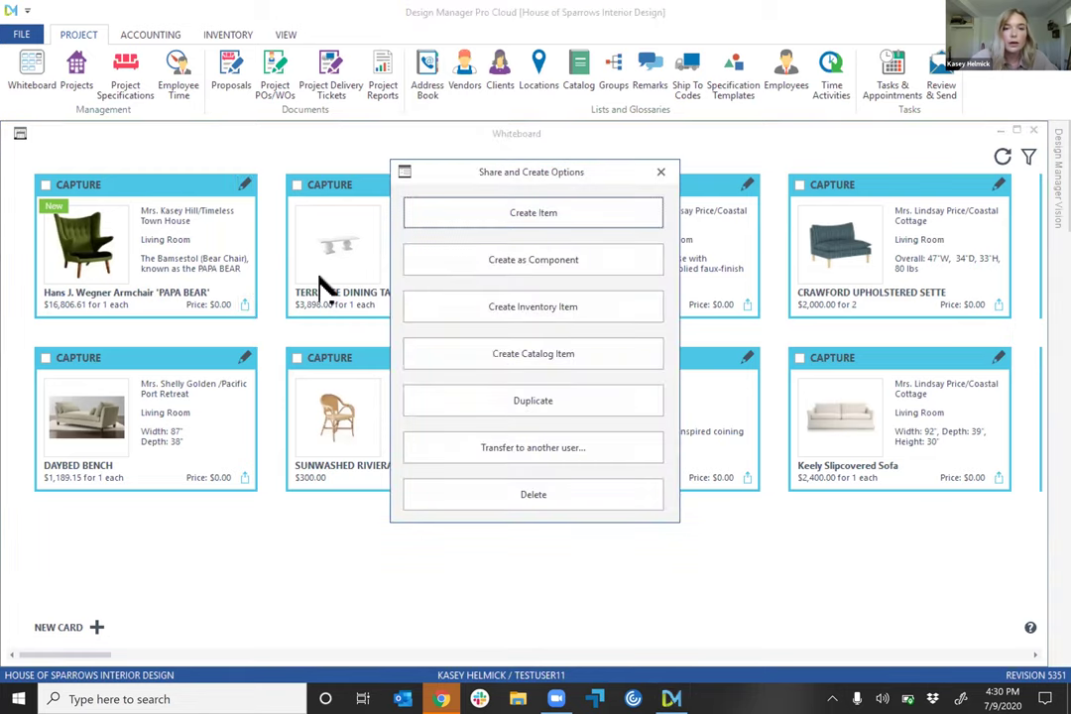
# - Create project item #0036 from the Papa Bear card and open it
pyautogui.click(458, 225)
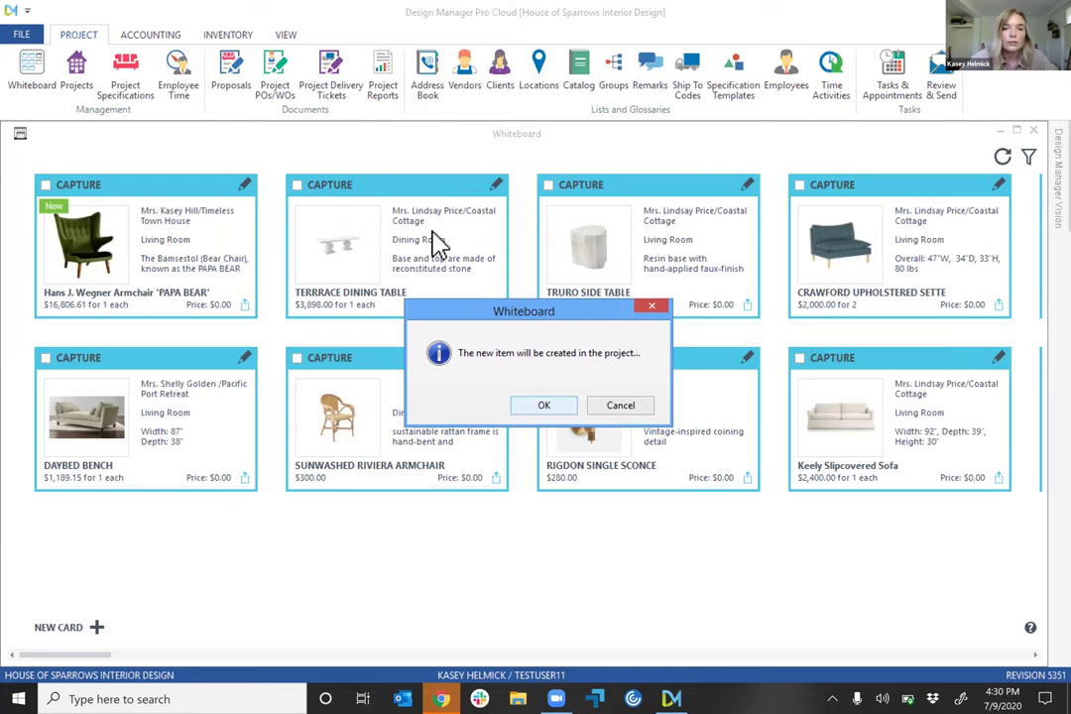
pyautogui.click(554, 404)
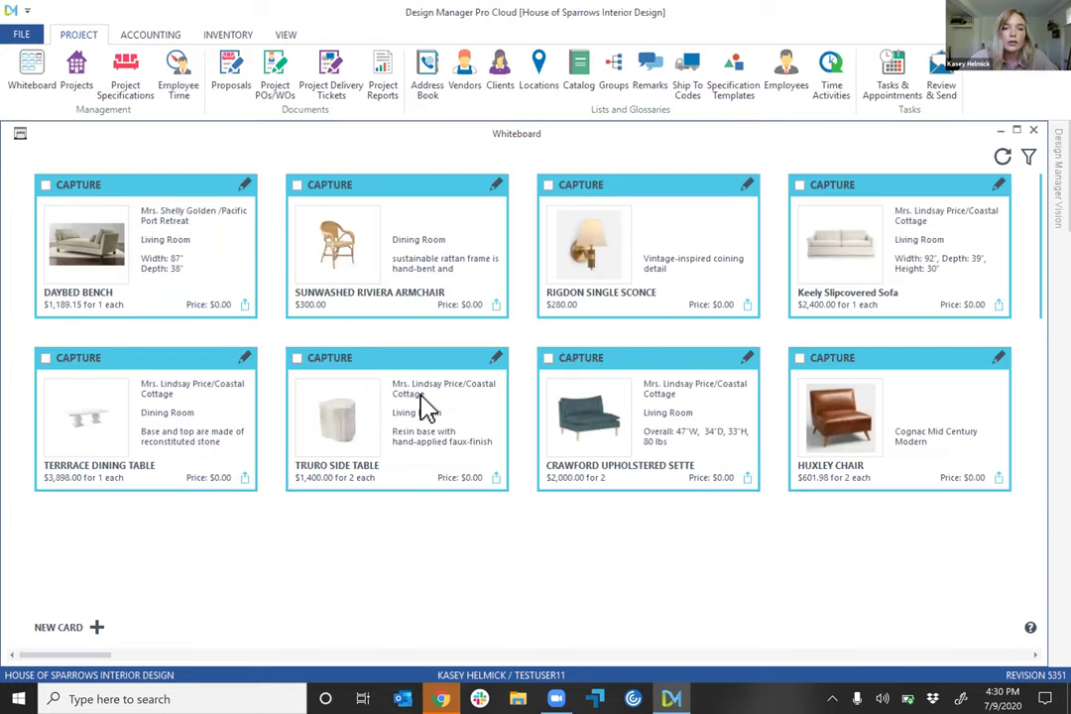
pyautogui.click(596, 406)
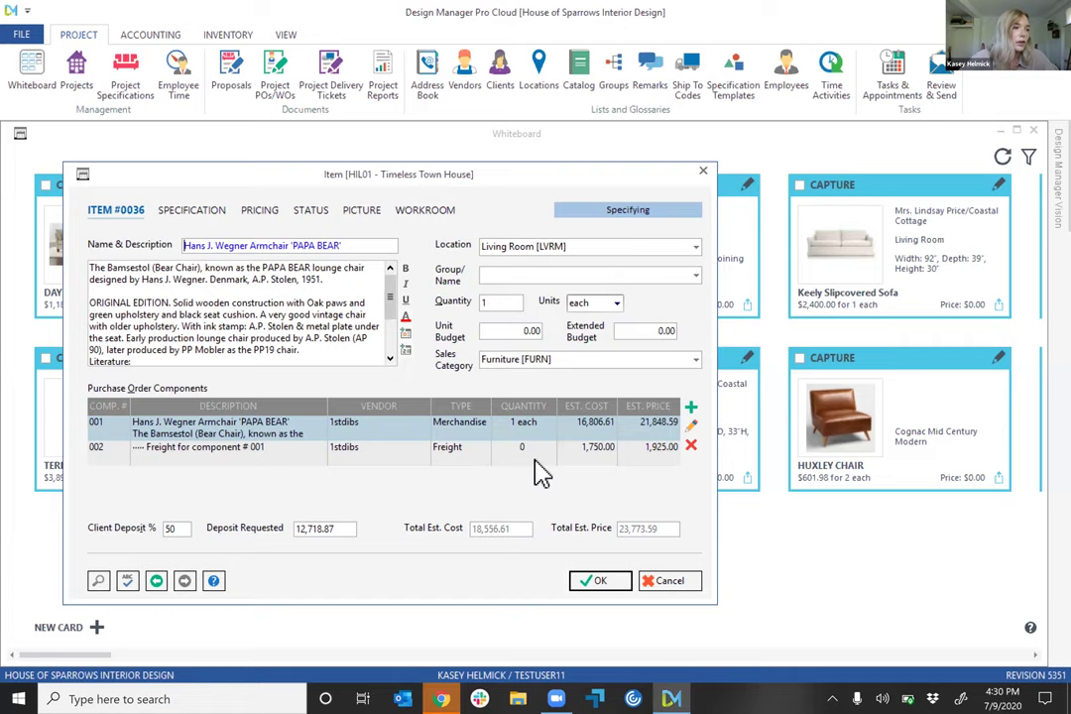
# - Review the freight quantity and save item #0036 with OK
pyautogui.click(535, 458)
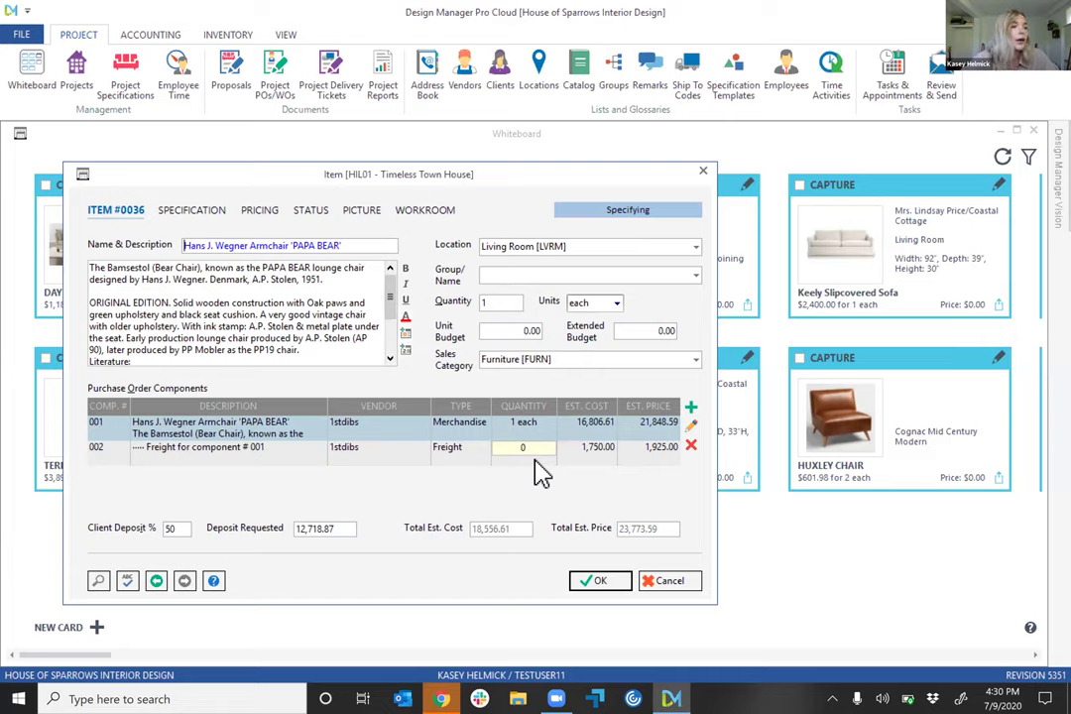
pyautogui.click(615, 585)
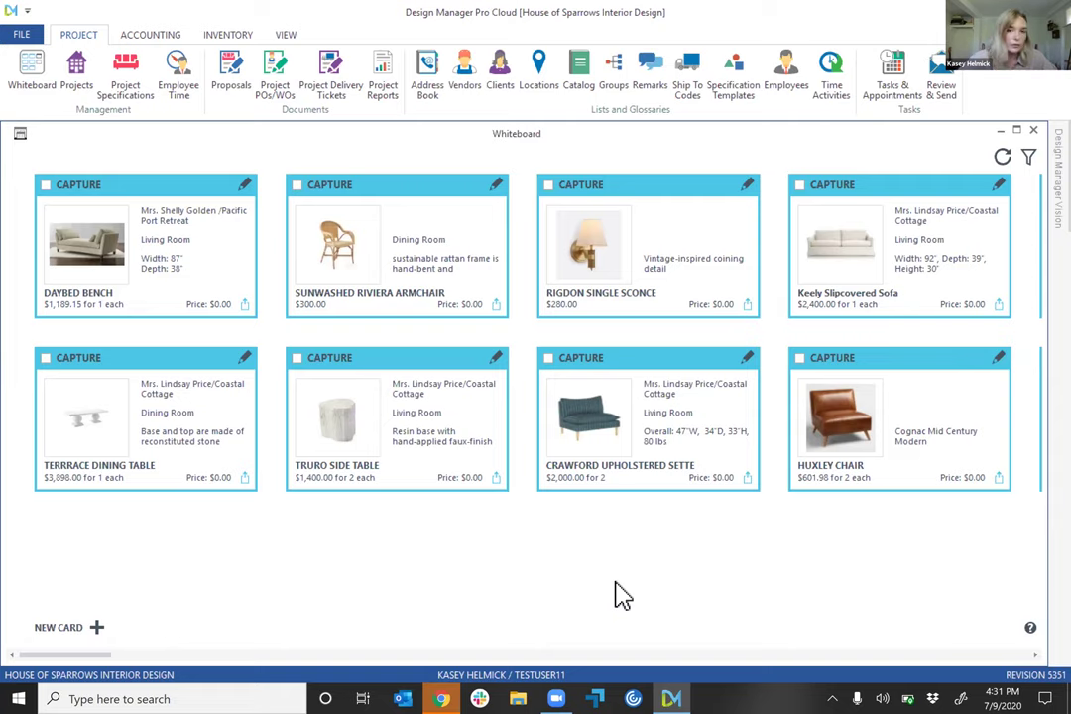
# - Close the Whiteboard and Client Directory, list Timeless Town House proposals, and add a new one
pyautogui.click(1027, 137)
pyautogui.click(1028, 135)
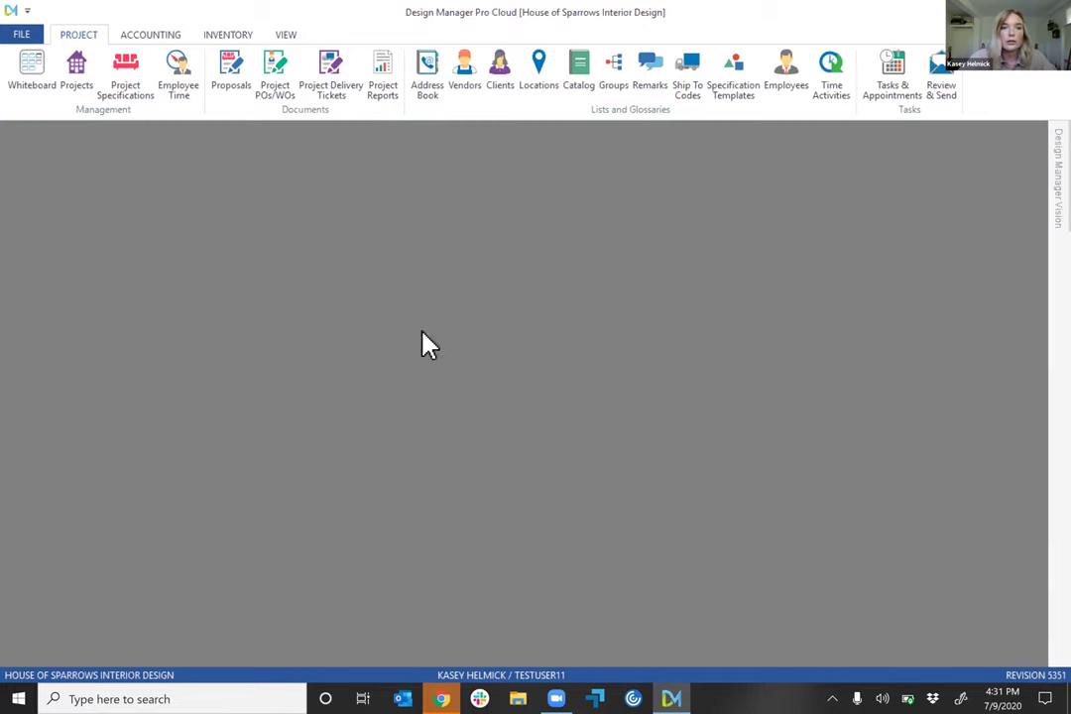
pyautogui.click(233, 86)
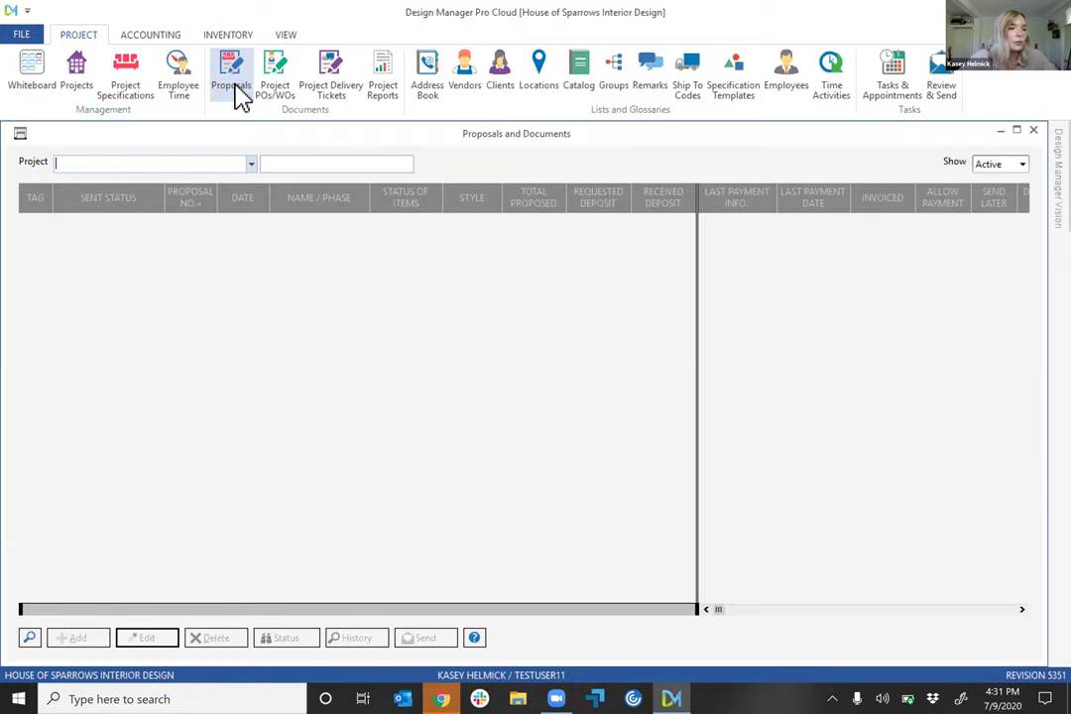
pyautogui.write('ti')
pyautogui.click(176, 178)
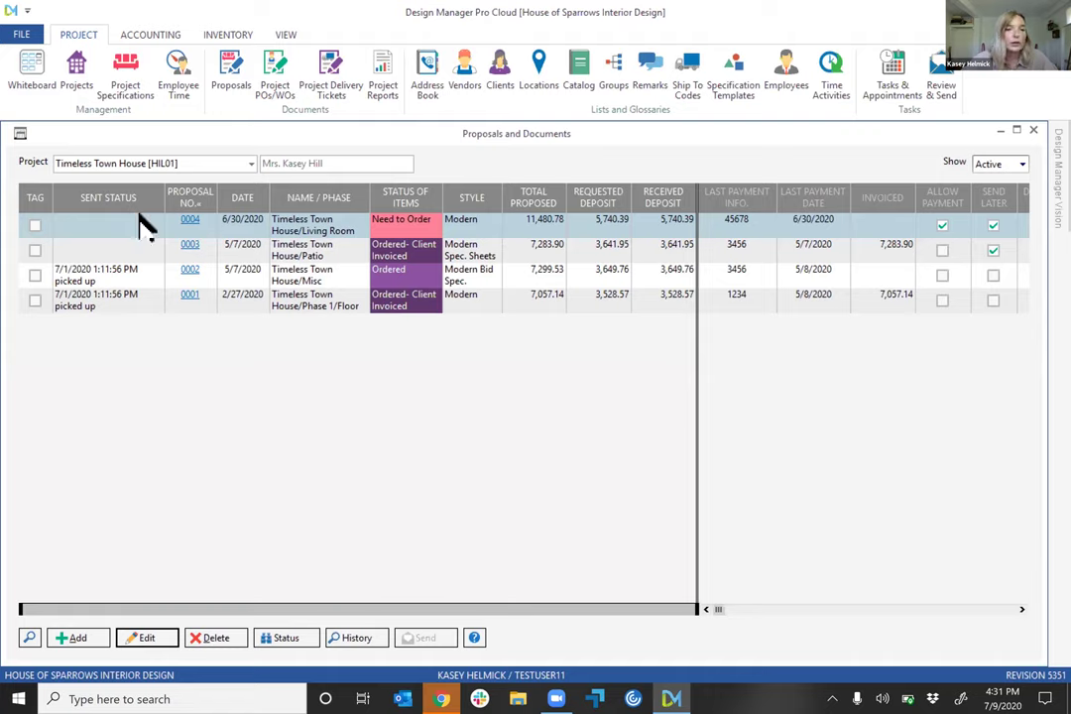
pyautogui.click(248, 228)
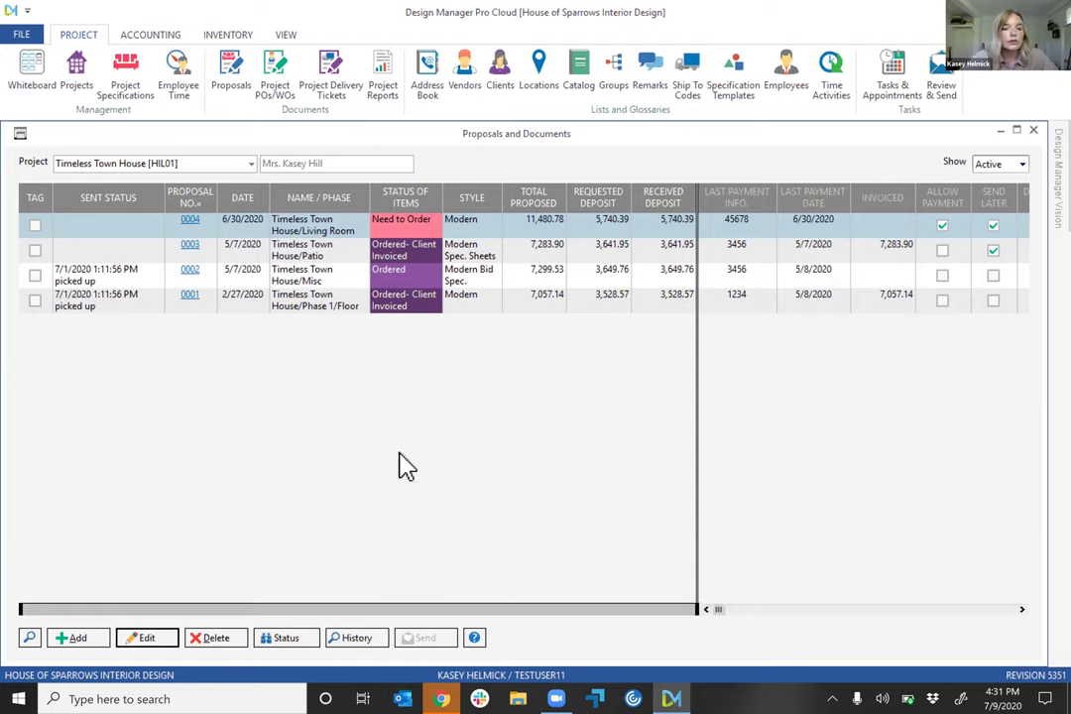
pyautogui.click(71, 635)
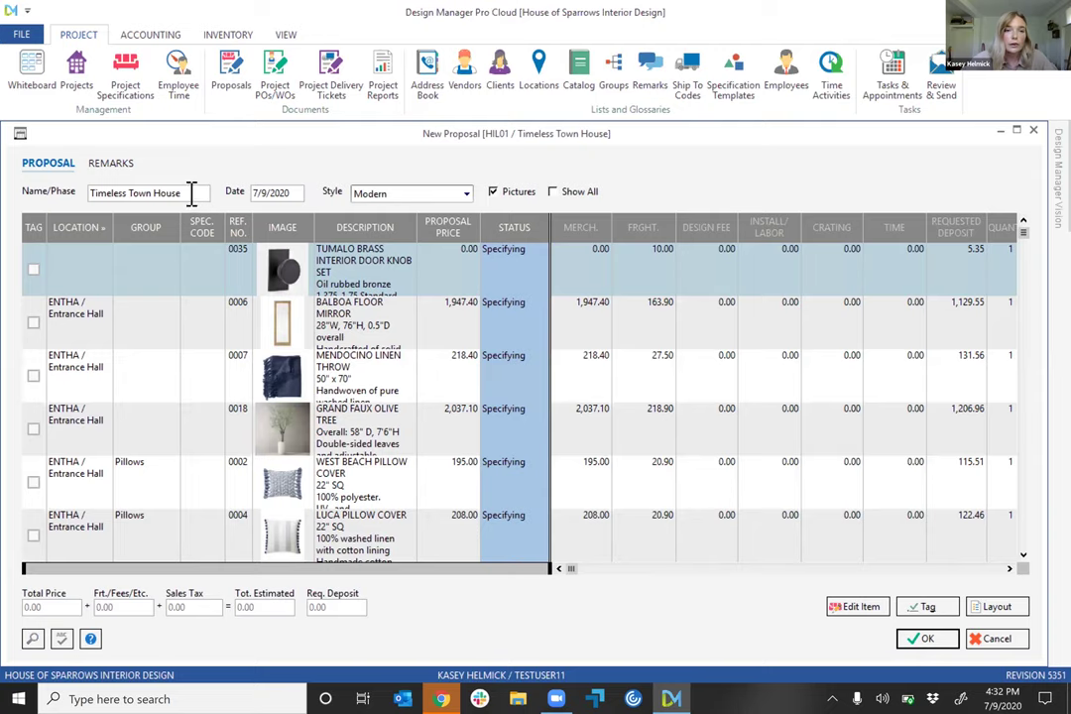
# - Append '/Papa Bear Chair' to the proposal's Name/Phase, making it Timeless Town House/Papa Bear Chair
pyautogui.click(191, 194)
pyautogui.write('/')
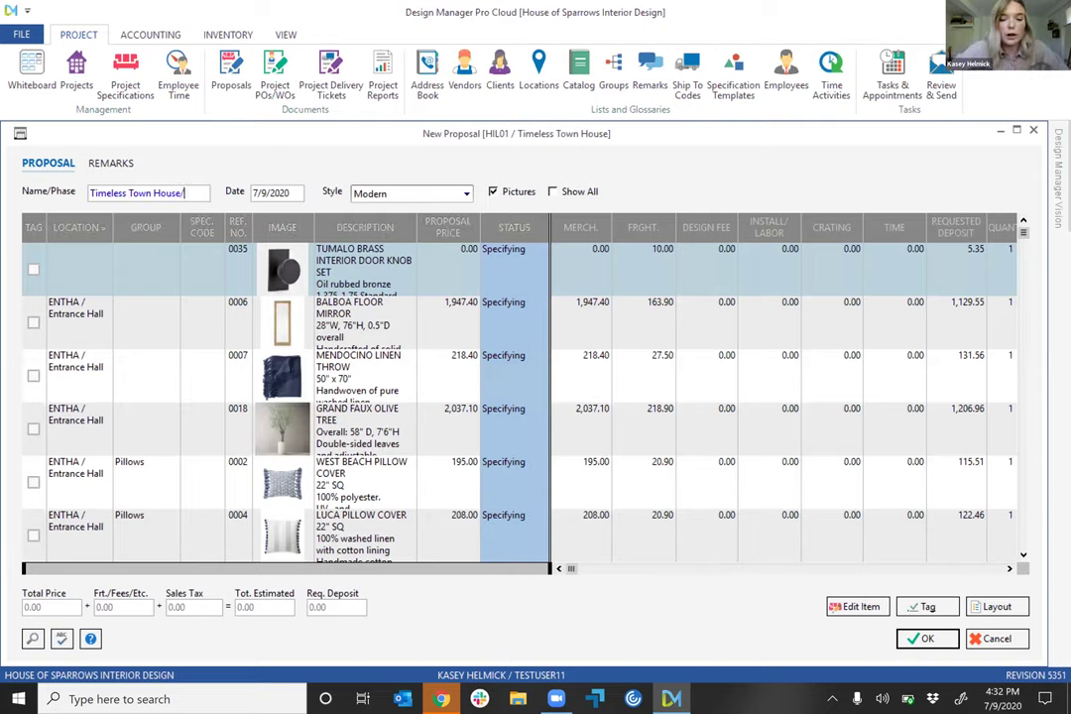
pyautogui.write('Papa')
pyautogui.write('Be')
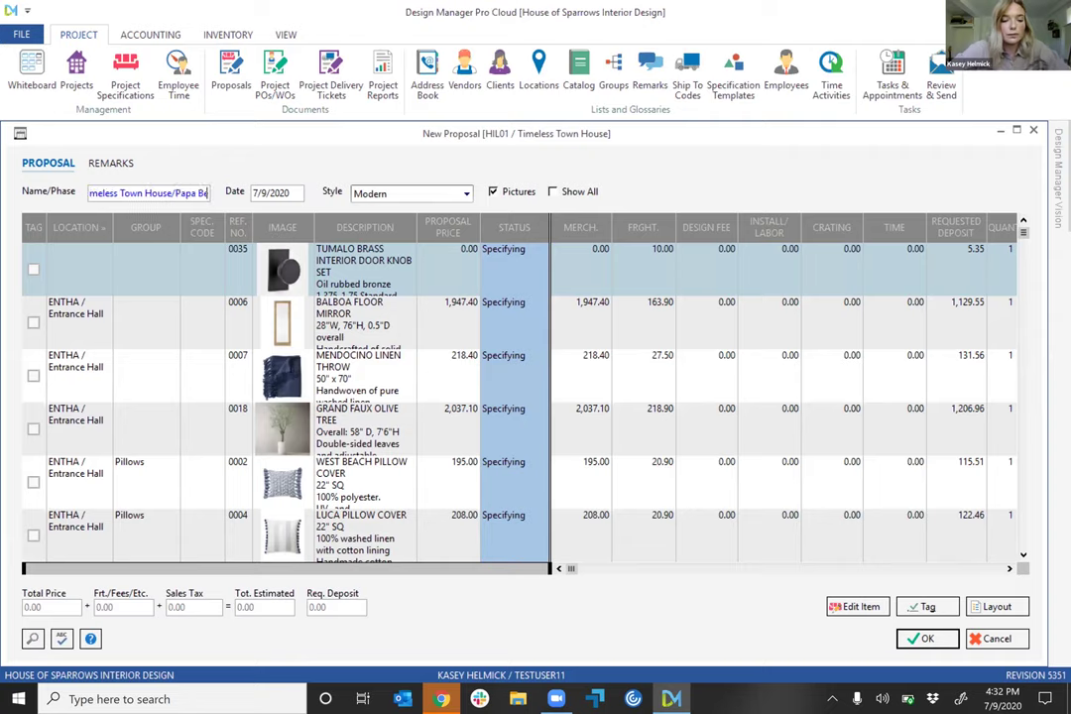
pyautogui.write('ar Chair')
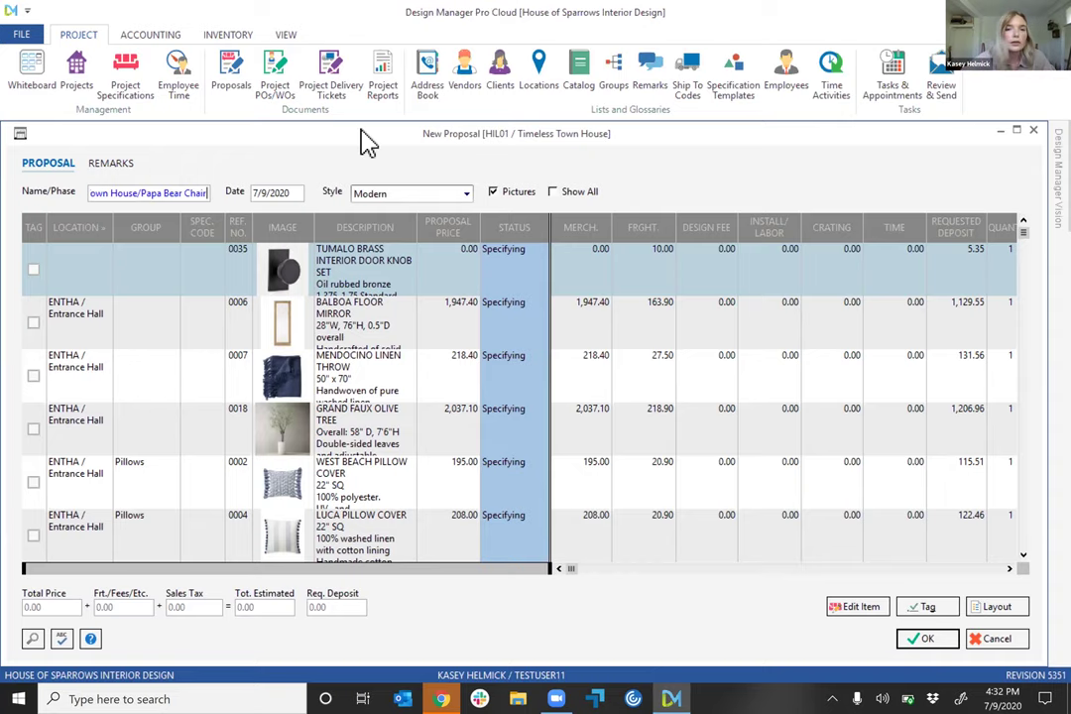
# - Browse the proposal styles and leave Modern selected
pyautogui.click(458, 194)
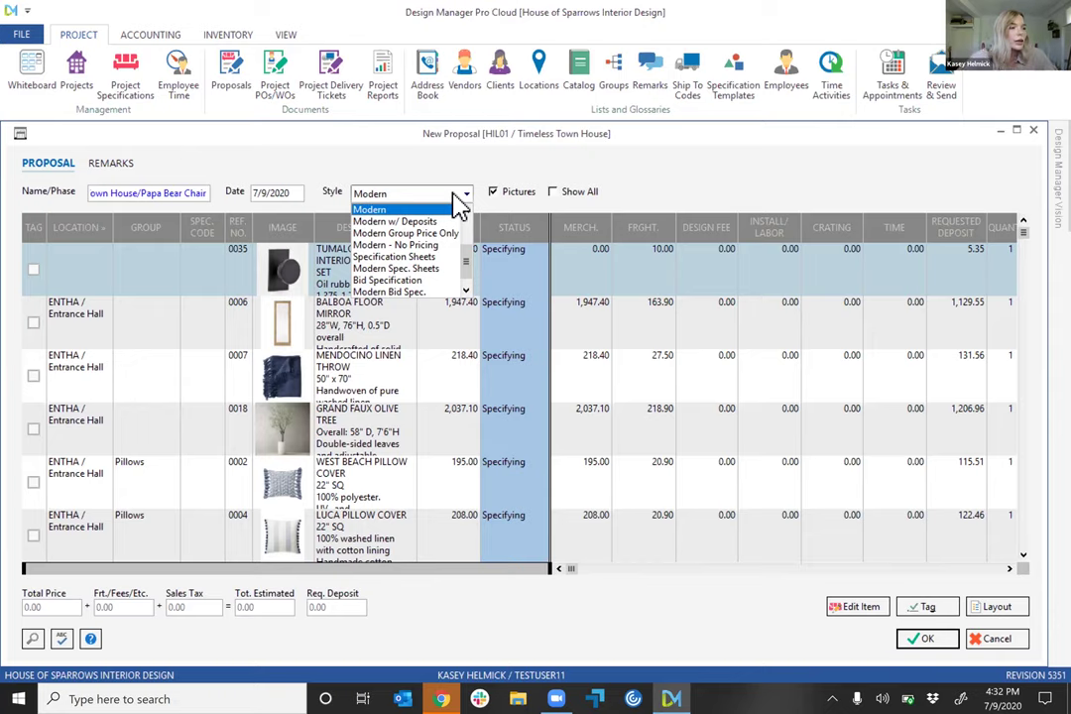
pyautogui.scroll(-1, 426, 260)
pyautogui.scroll(7, 416, 260)
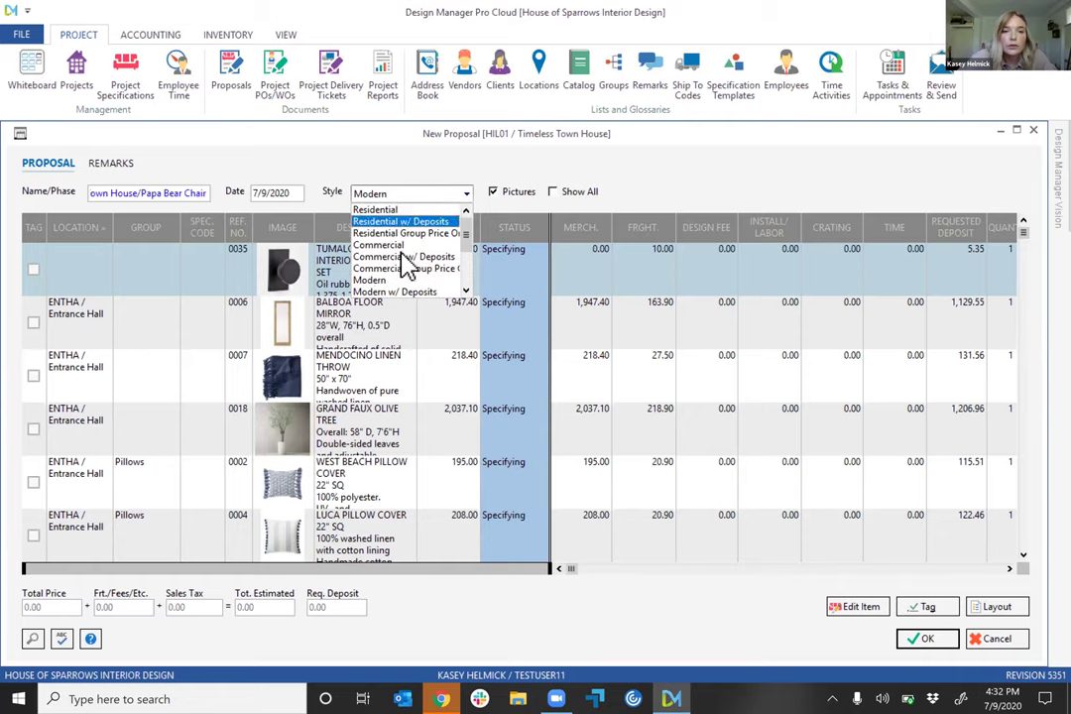
pyautogui.scroll(-5, 408, 266)
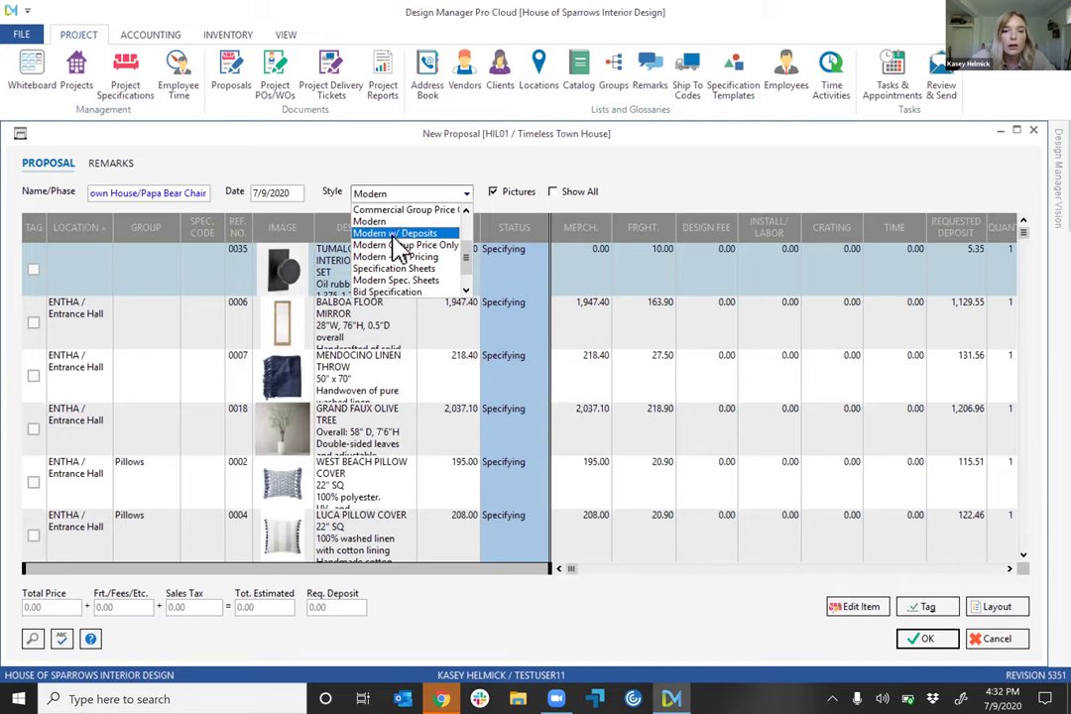
pyautogui.scroll(-2, 397, 293)
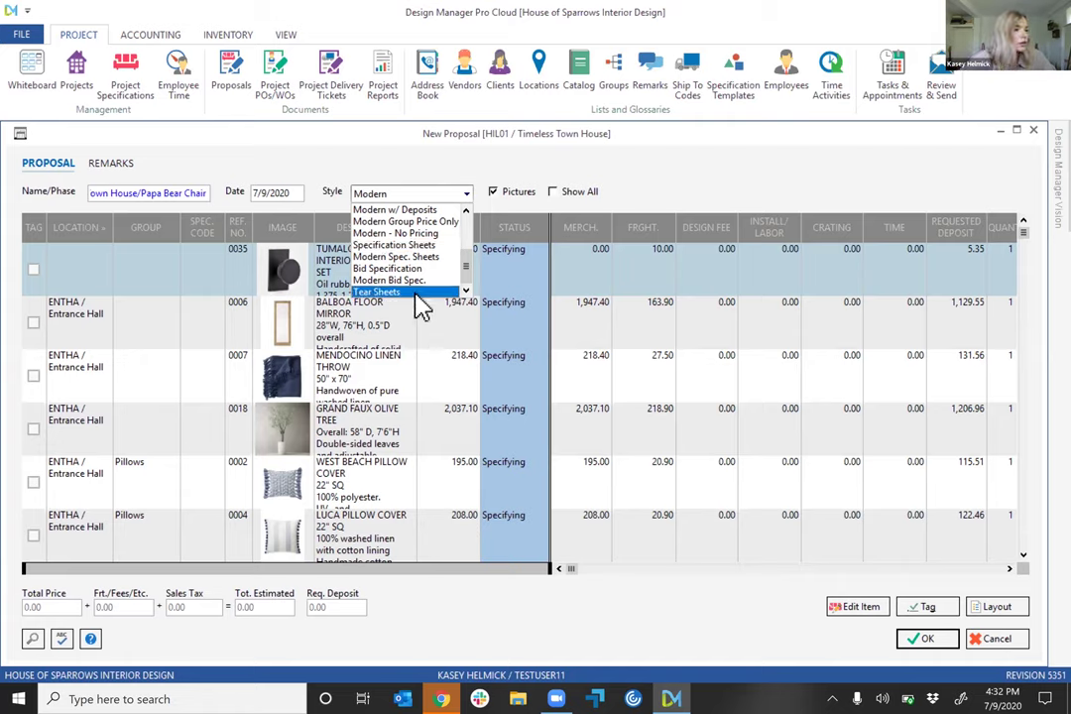
pyautogui.scroll(3, 421, 258)
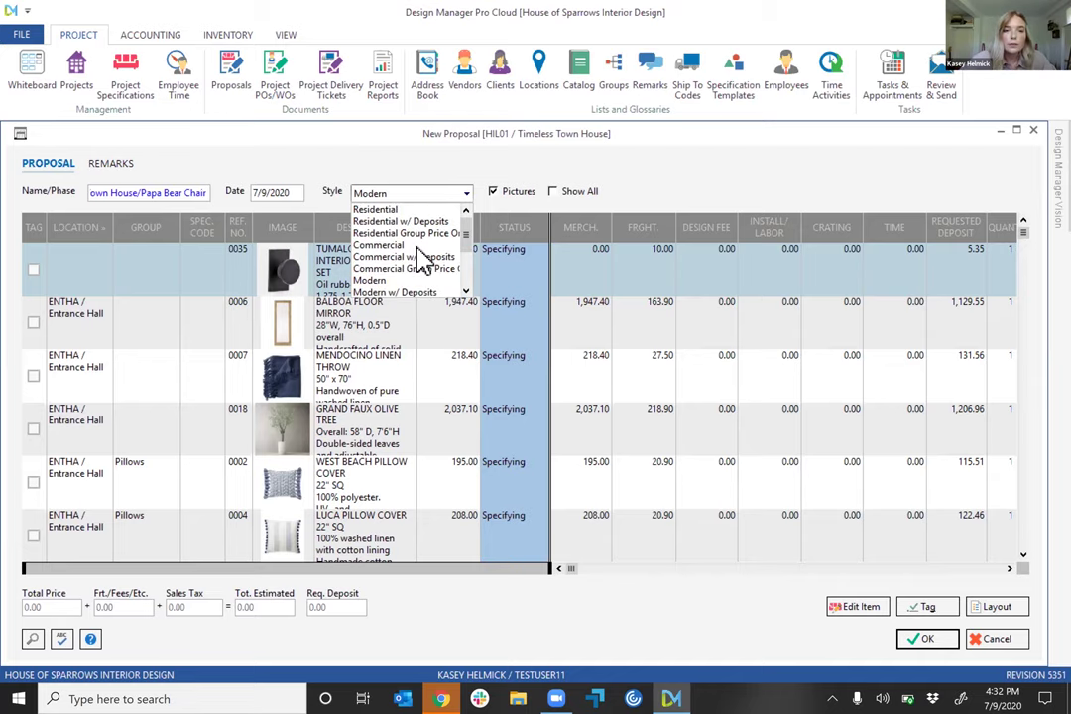
pyautogui.click(418, 280)
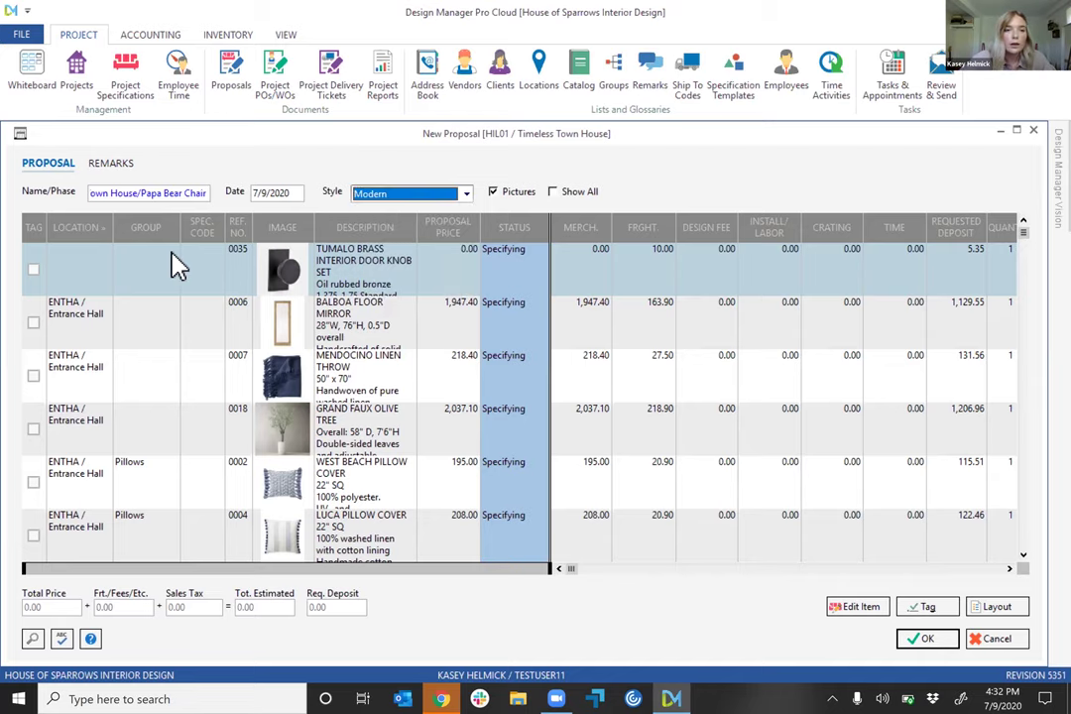
# - Sort items by Ref. No. descending, tag item 0036 (Papa Bear armchair) and create the proposal
pyautogui.click(238, 227)
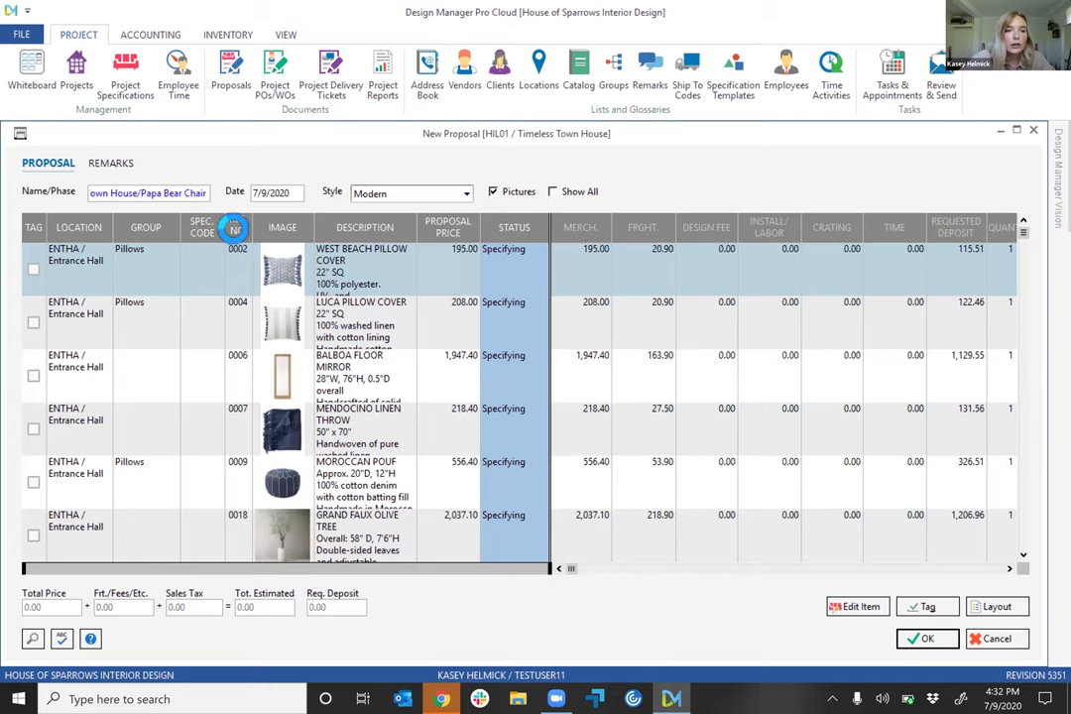
pyautogui.click(238, 227)
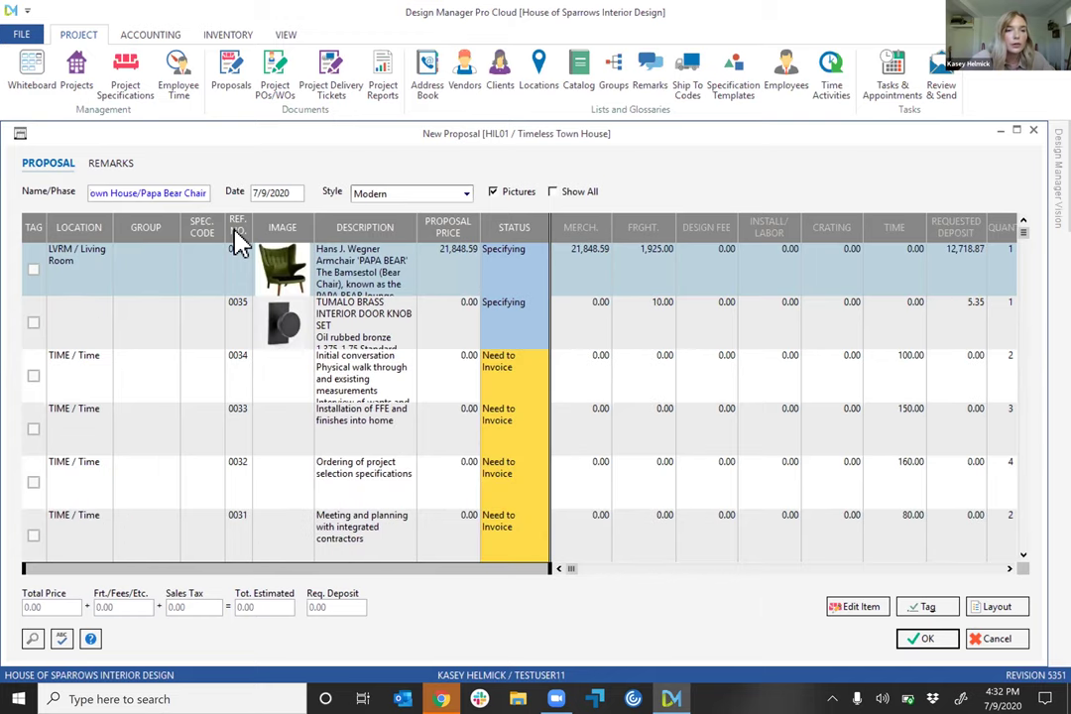
pyautogui.click(33, 270)
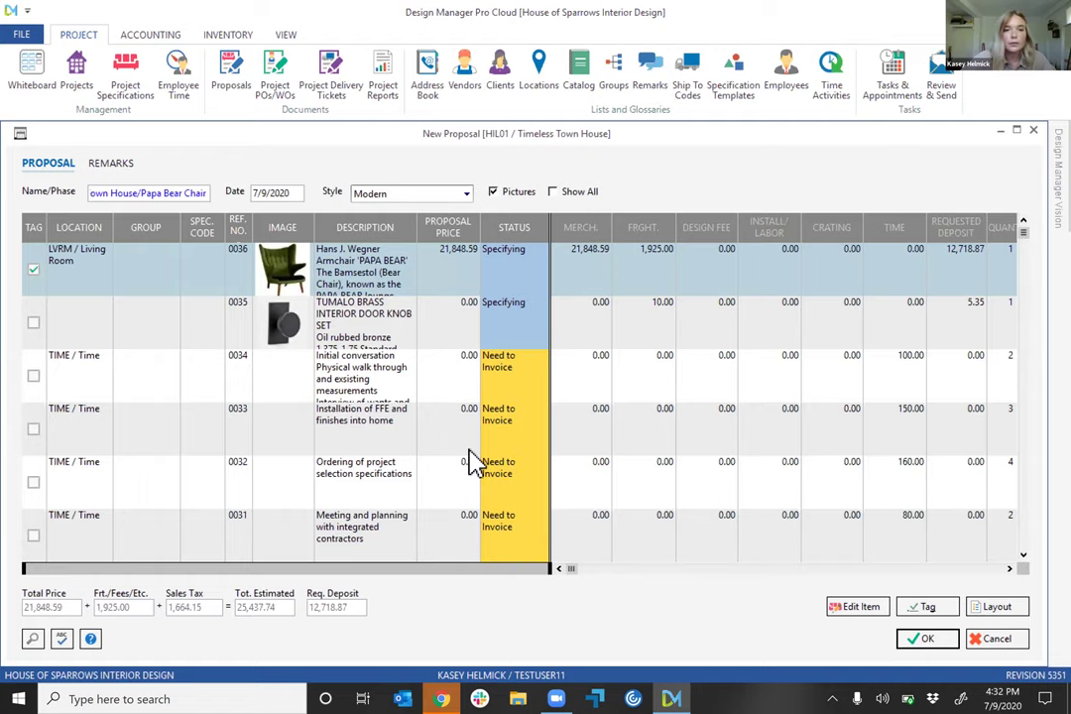
pyautogui.click(932, 640)
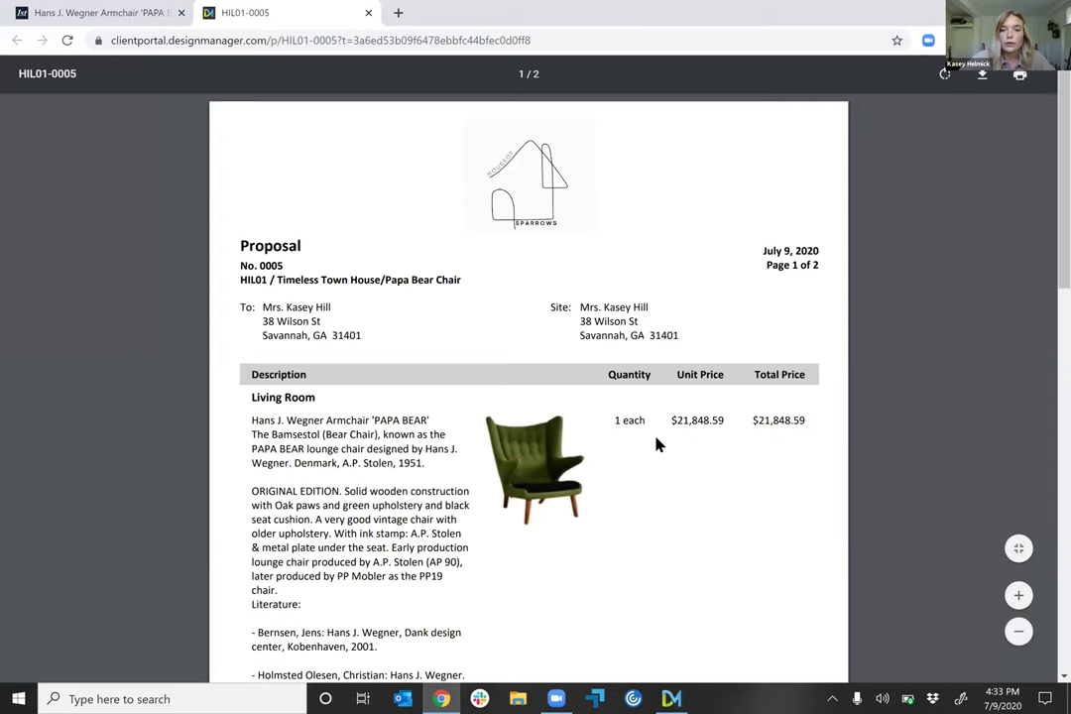
# - Scroll through both pages of the Papa Bear Chair proposal PDF, then go back to Design Manager's proposals list
pyautogui.scroll(-10, 656, 444)
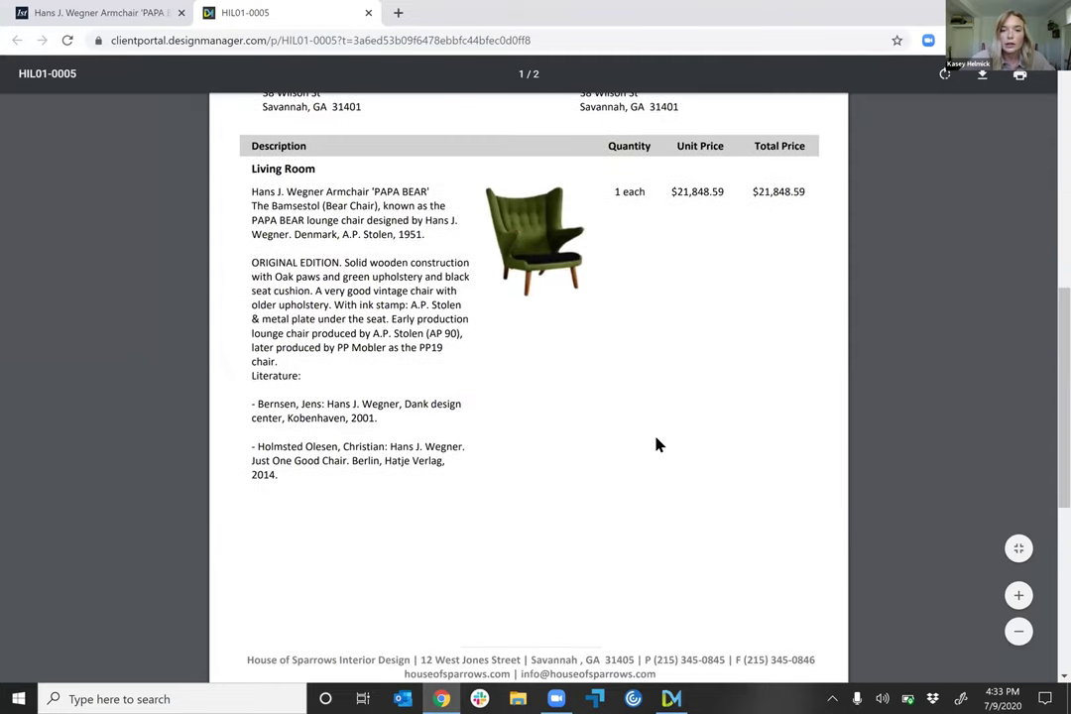
pyautogui.scroll(-2, 656, 444)
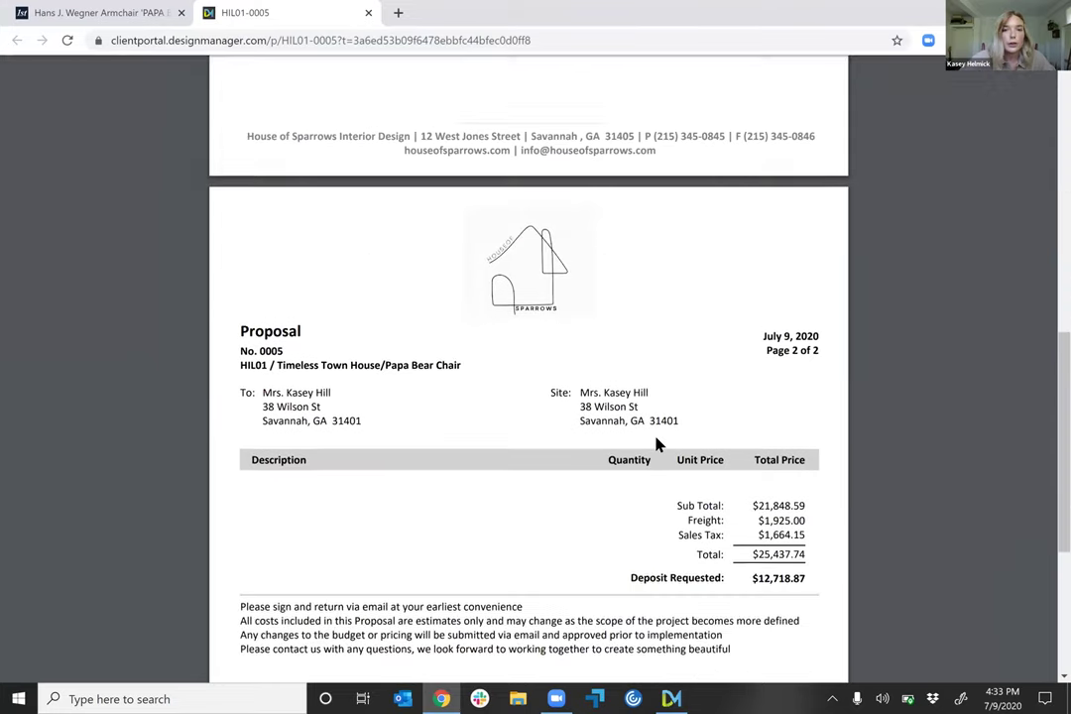
pyautogui.scroll(-2, 656, 444)
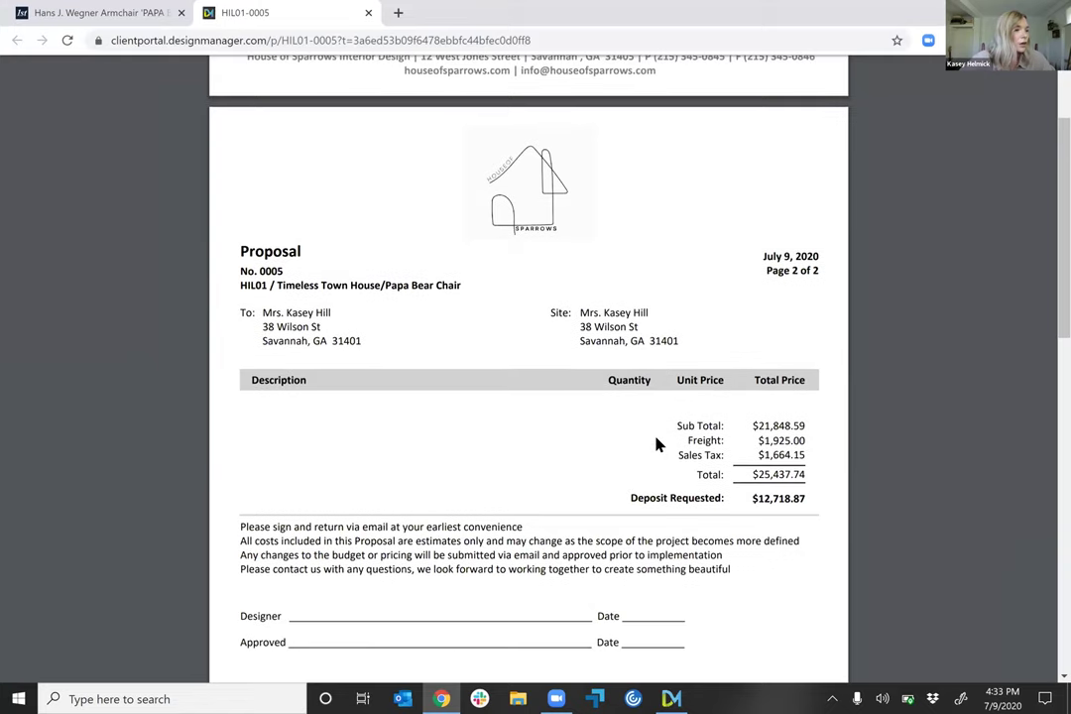
pyautogui.scroll(10, 656, 444)
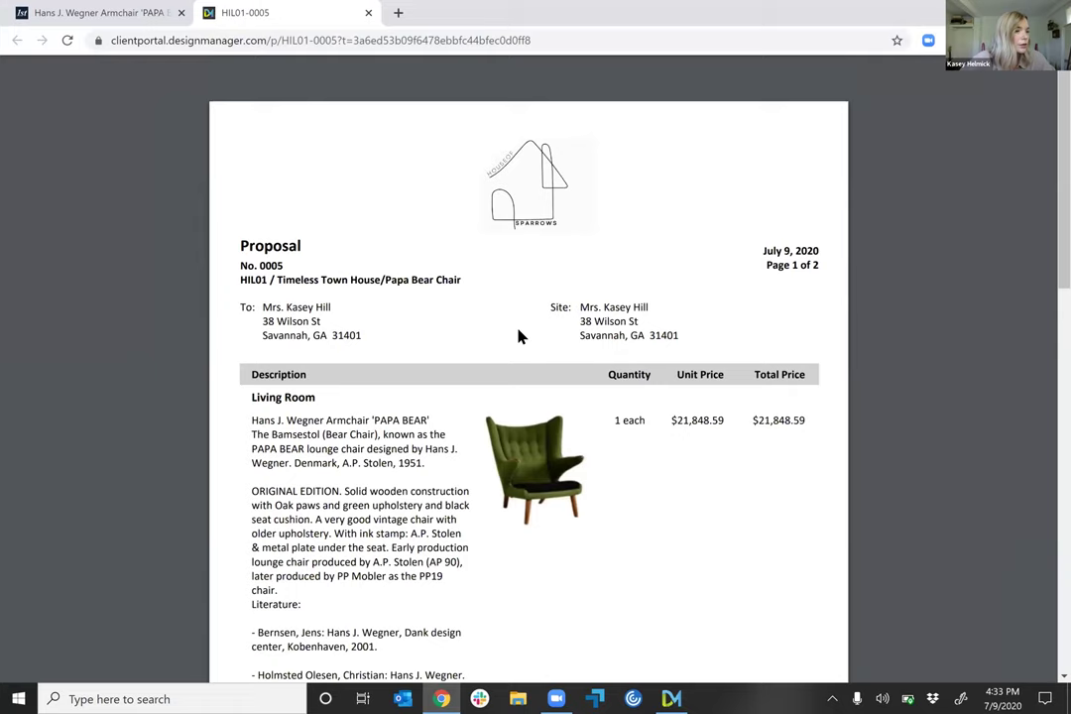
pyautogui.scroll(-1, 517, 337)
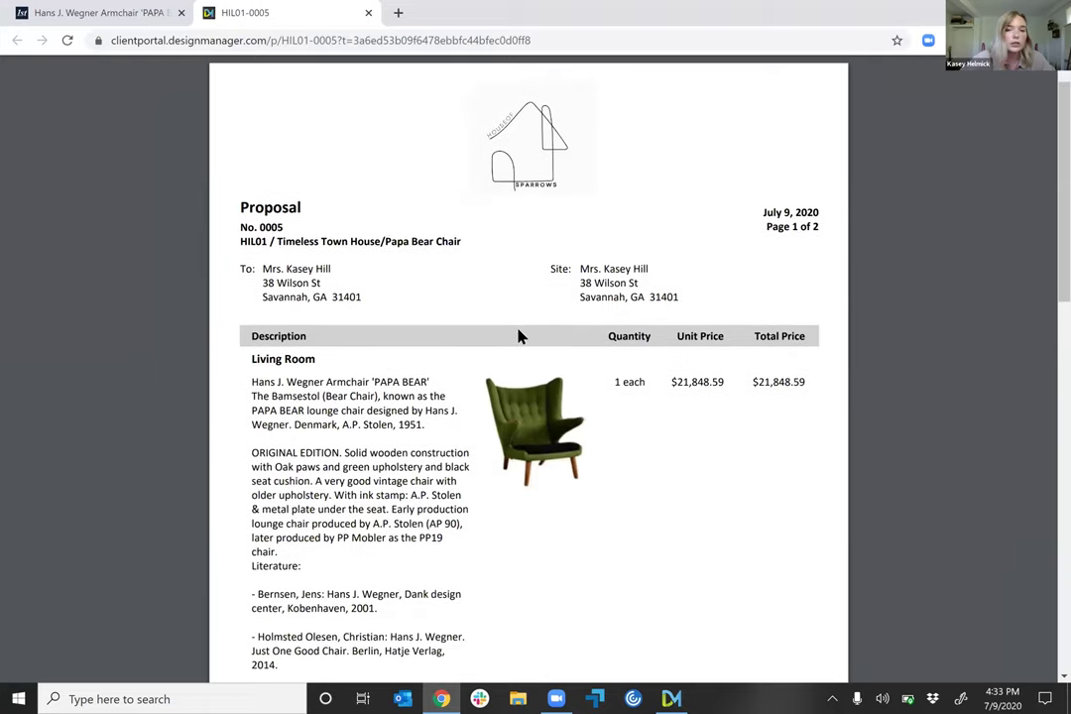
pyautogui.scroll(-1, 694, 353)
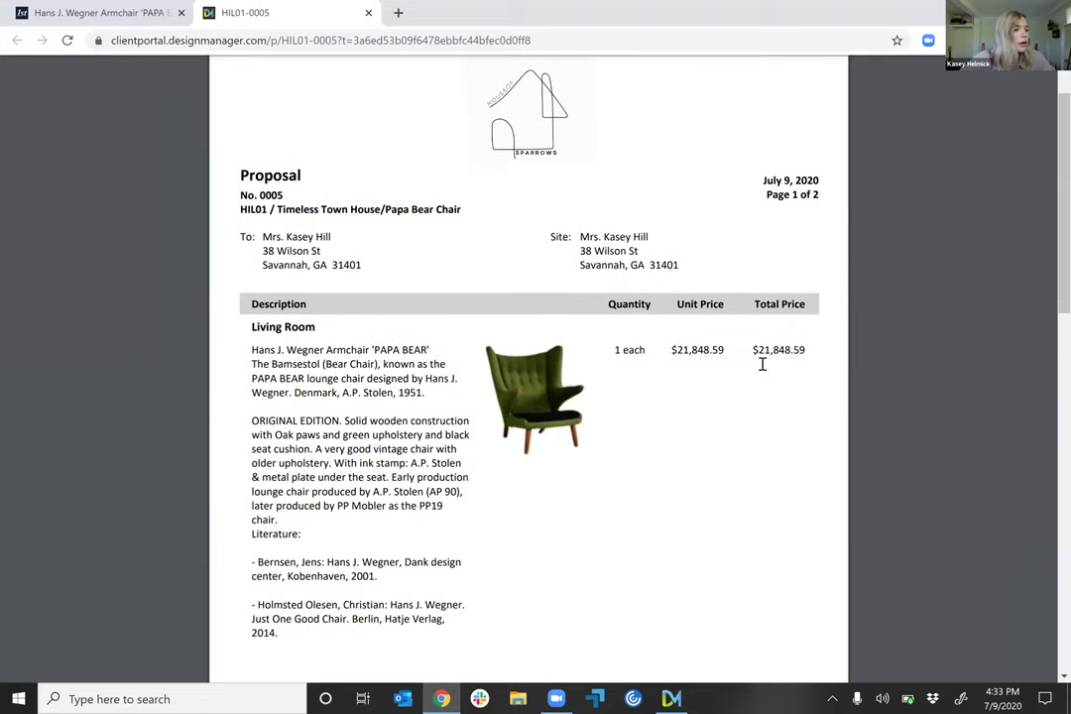
pyautogui.scroll(-1, 762, 364)
pyautogui.scroll(-5, 762, 364)
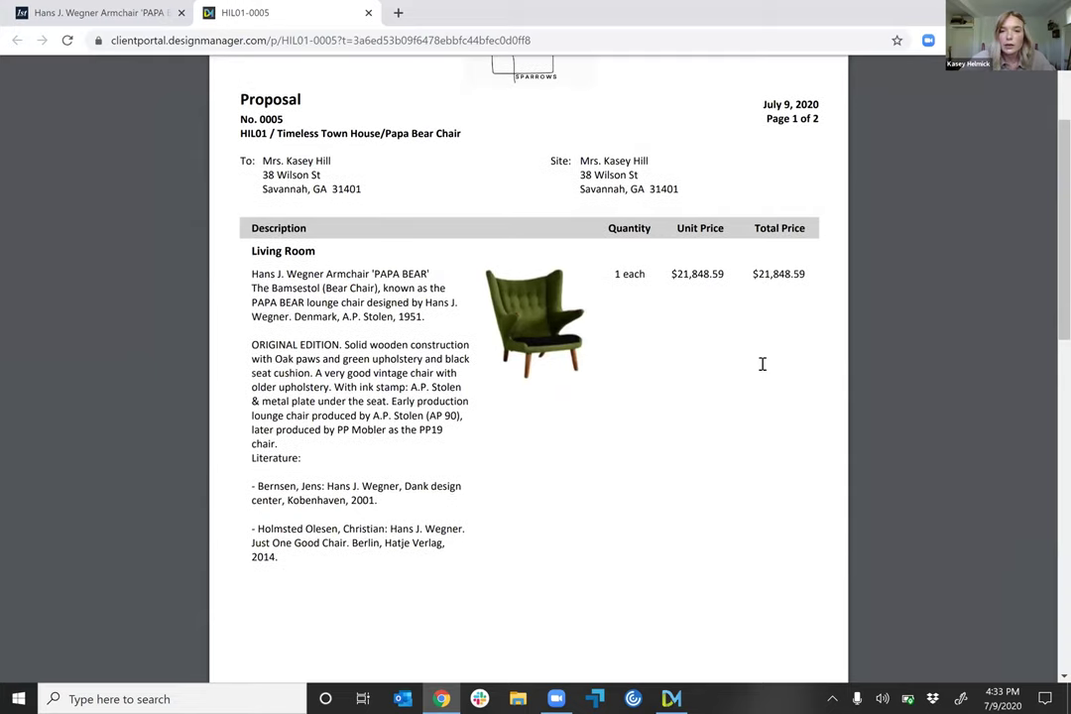
pyautogui.scroll(-3, 762, 364)
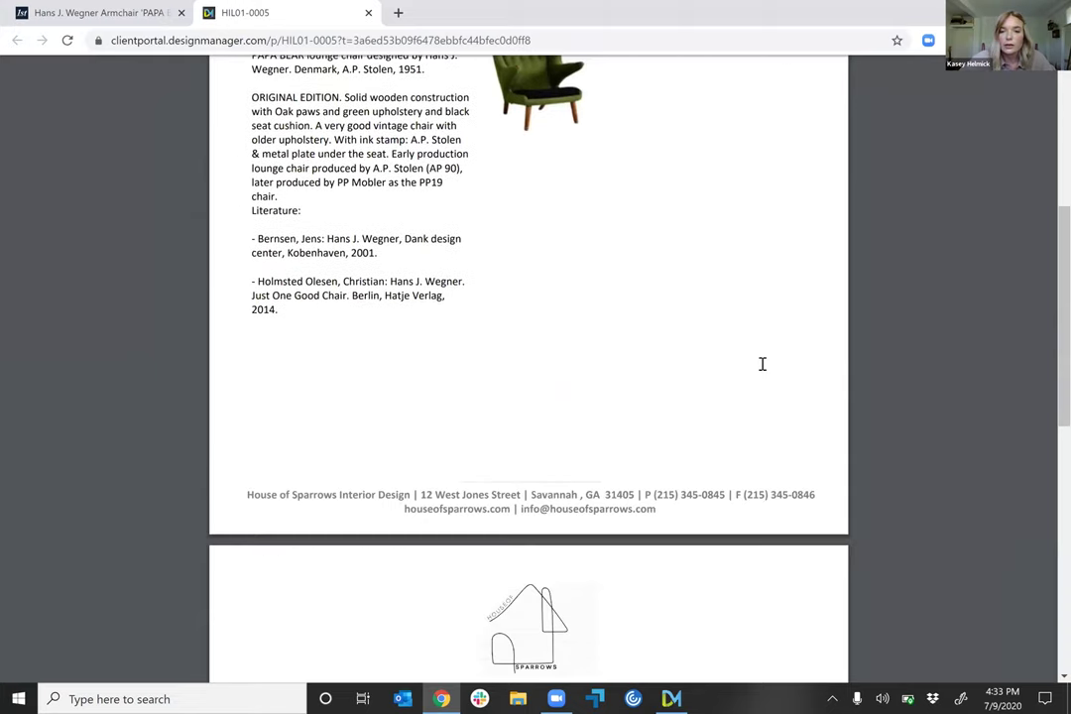
pyautogui.scroll(-10, 761, 363)
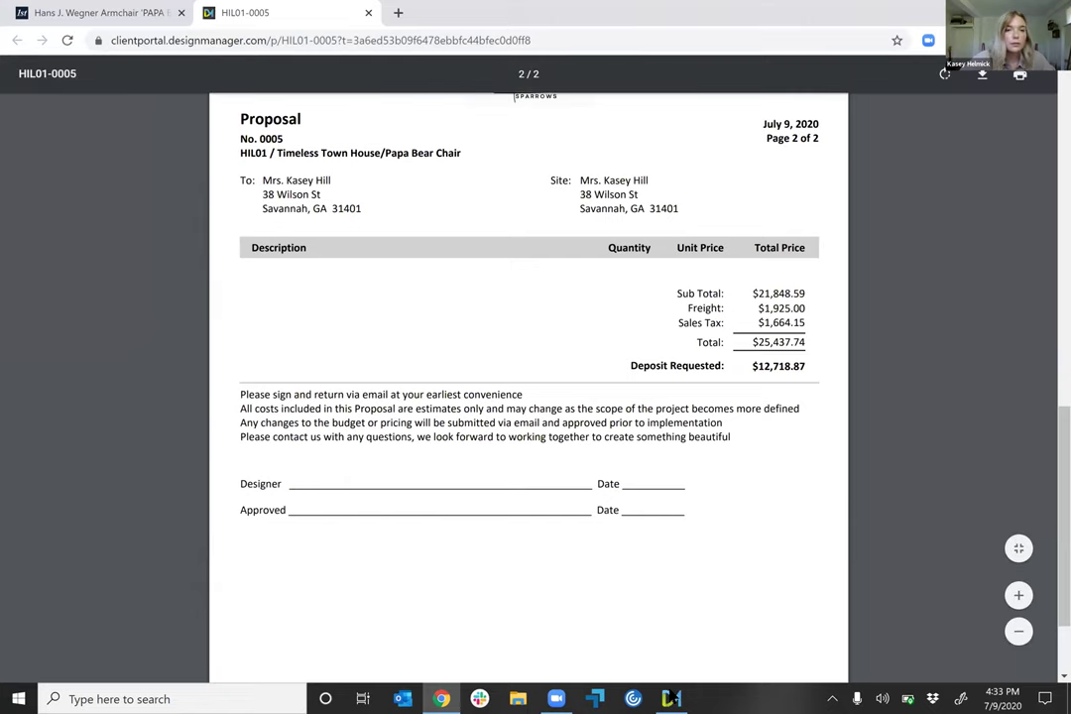
pyautogui.click(672, 698)
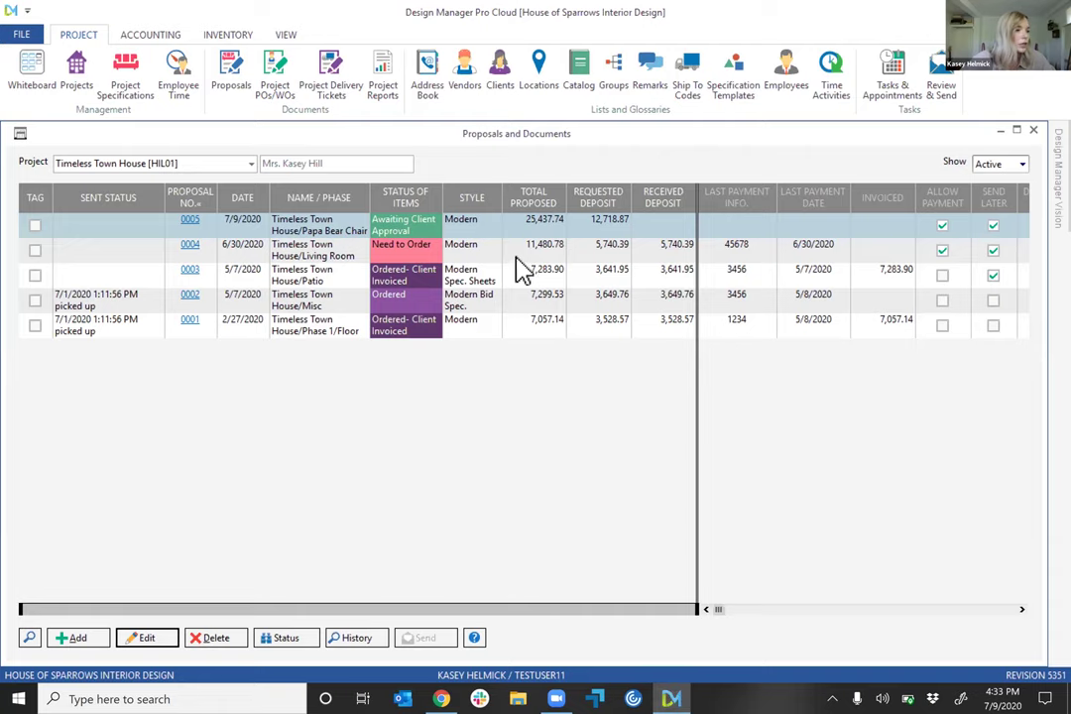
# - Tag proposal 0005, email it to the client, then open Project POs/WOs
pyautogui.click(34, 227)
pyautogui.click(426, 638)
pyautogui.click(954, 393)
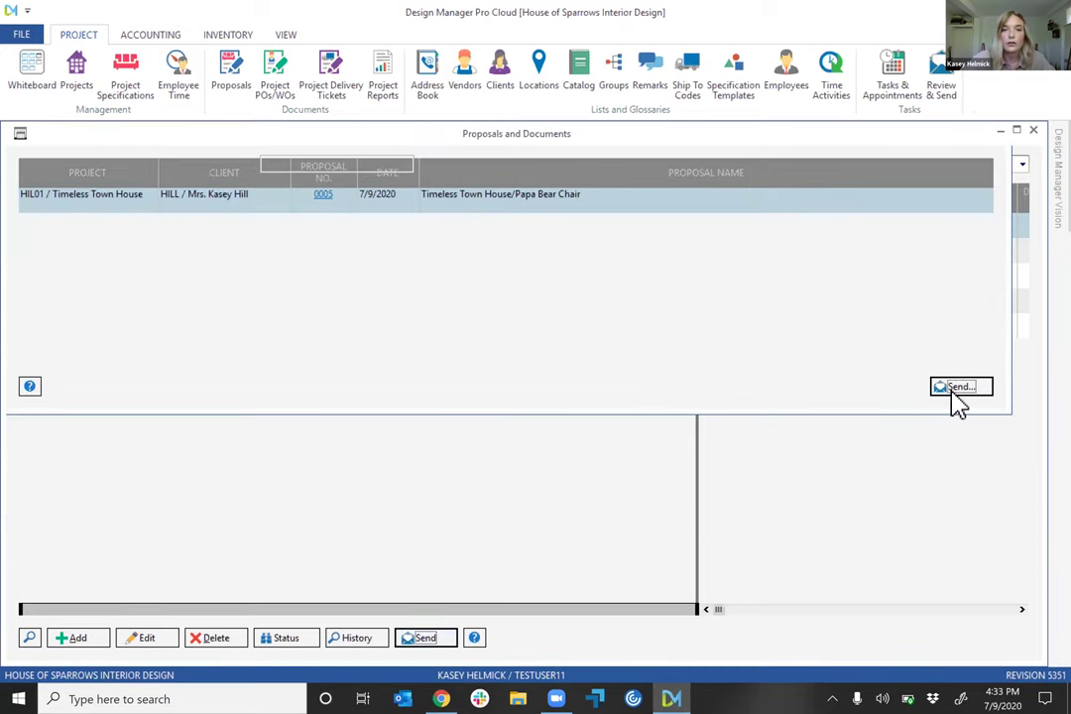
pyautogui.click(660, 540)
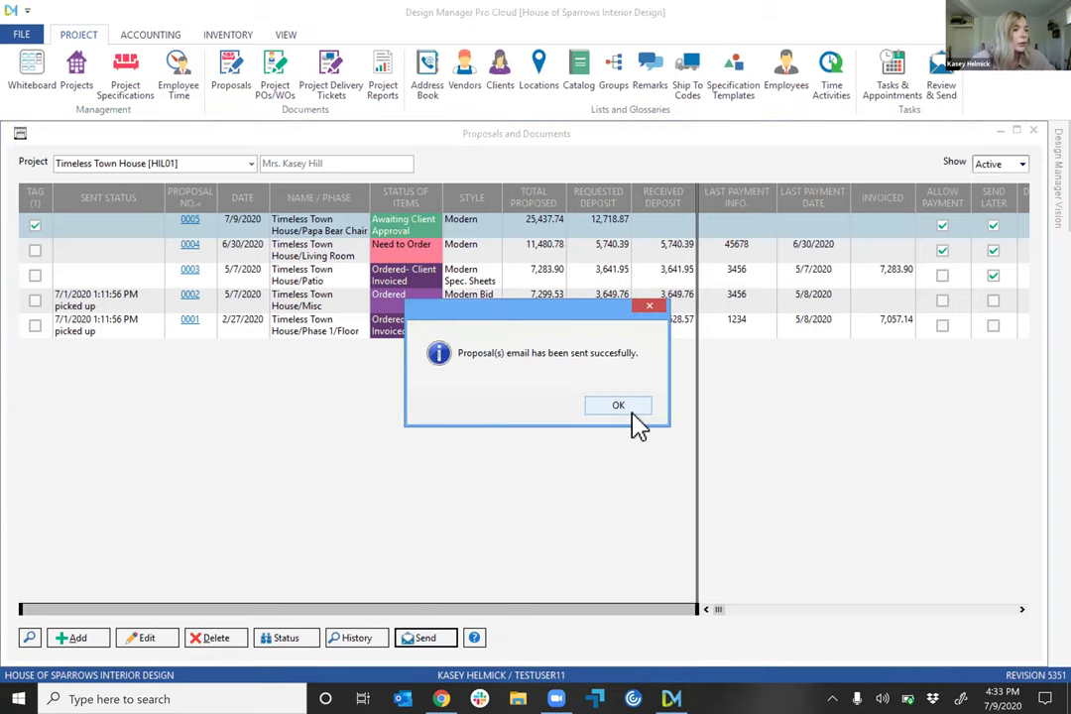
pyautogui.click(625, 409)
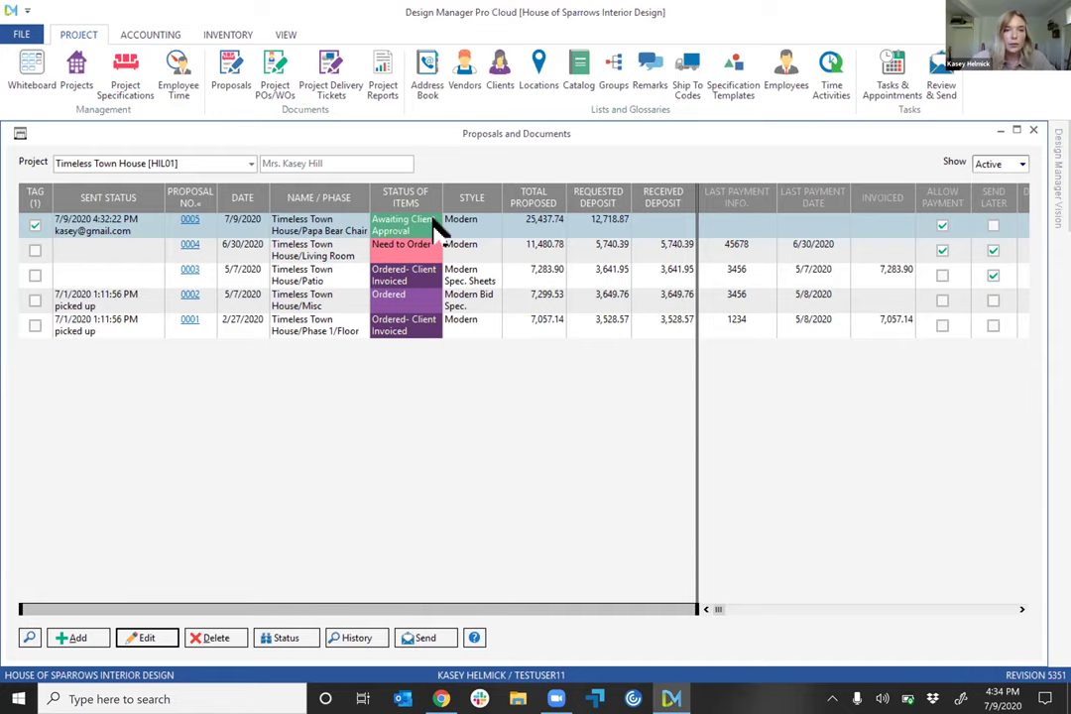
pyautogui.click(277, 87)
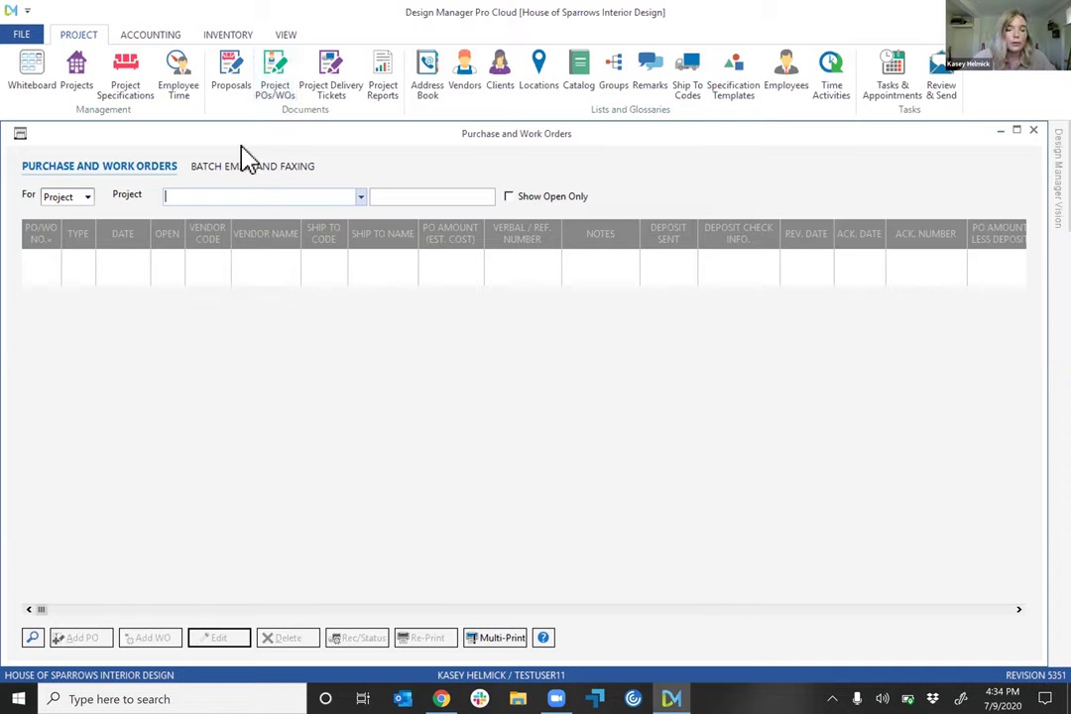
# - Choose Timeless Town House [HIL01] as the project and add a new purchase order
pyautogui.write('ti')
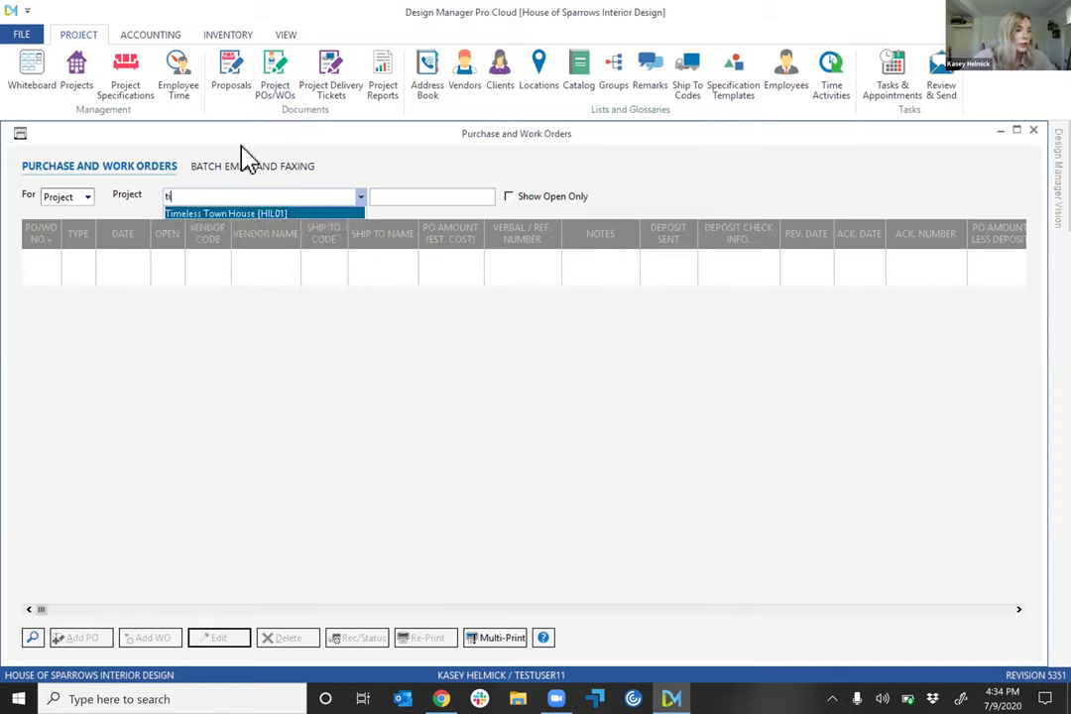
pyautogui.press('Return')
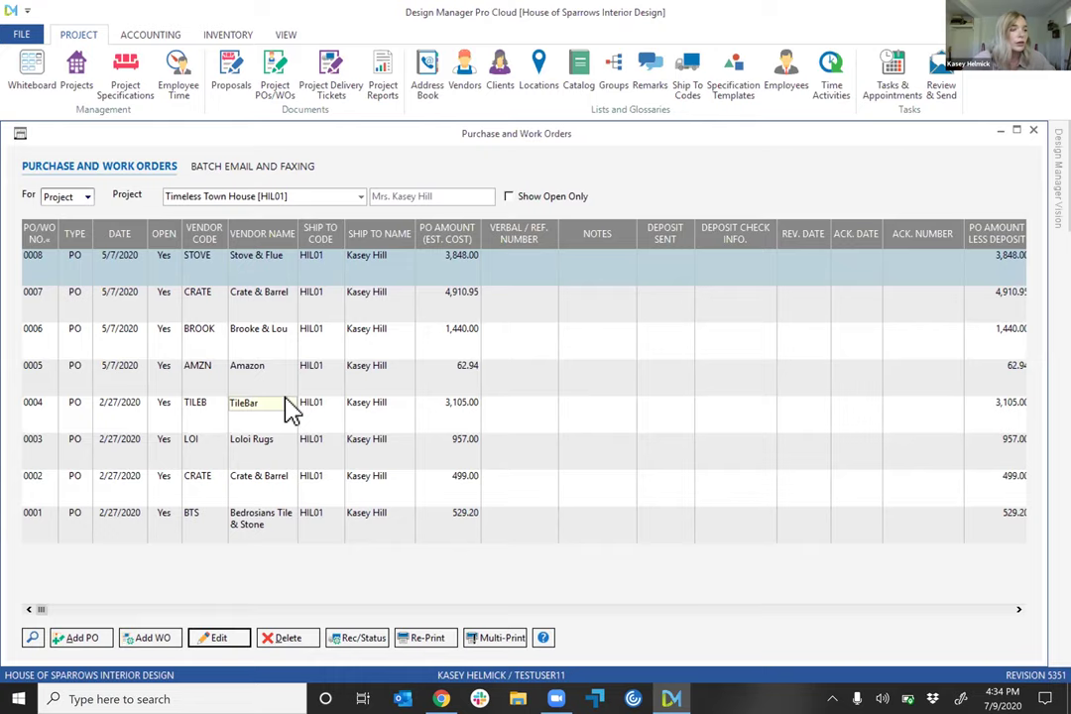
pyautogui.click(86, 637)
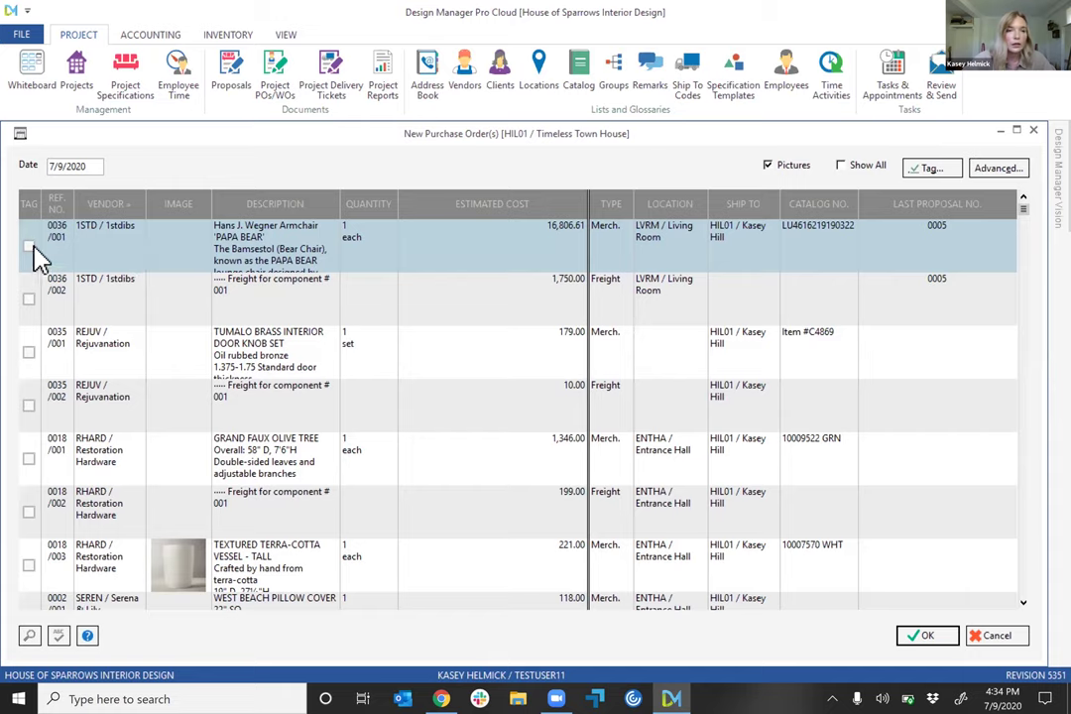
# - Tag the Papa Bear armchair and generate purchase order HIL01-0009 to 1stdibs with print preview
pyautogui.click(29, 246)
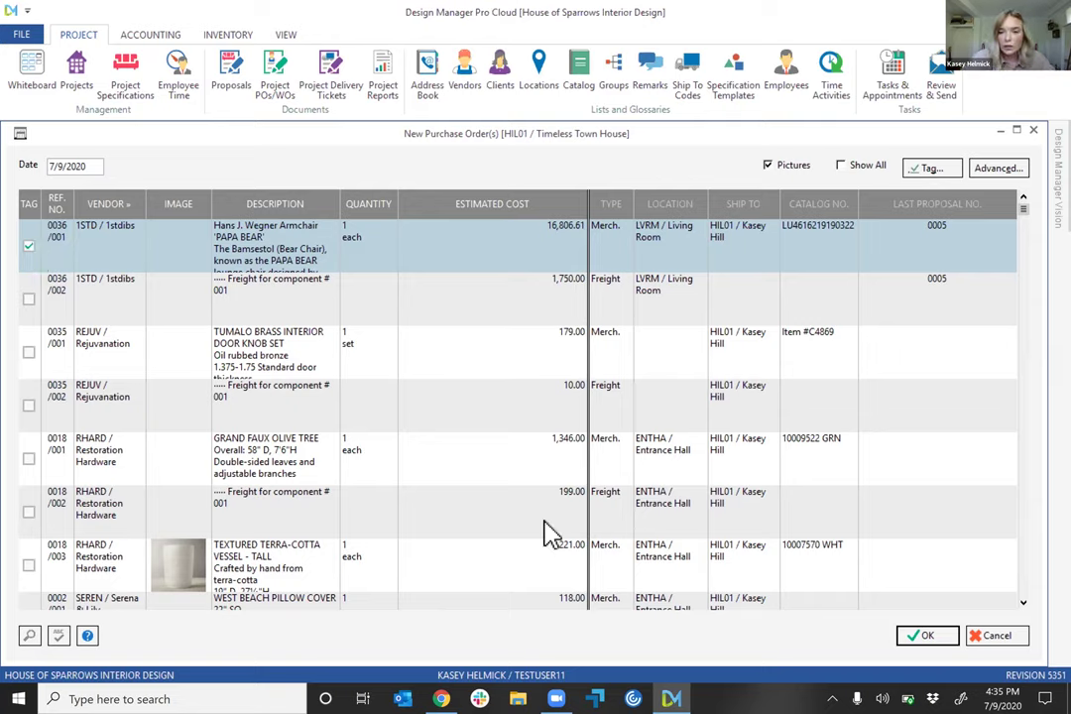
pyautogui.click(917, 635)
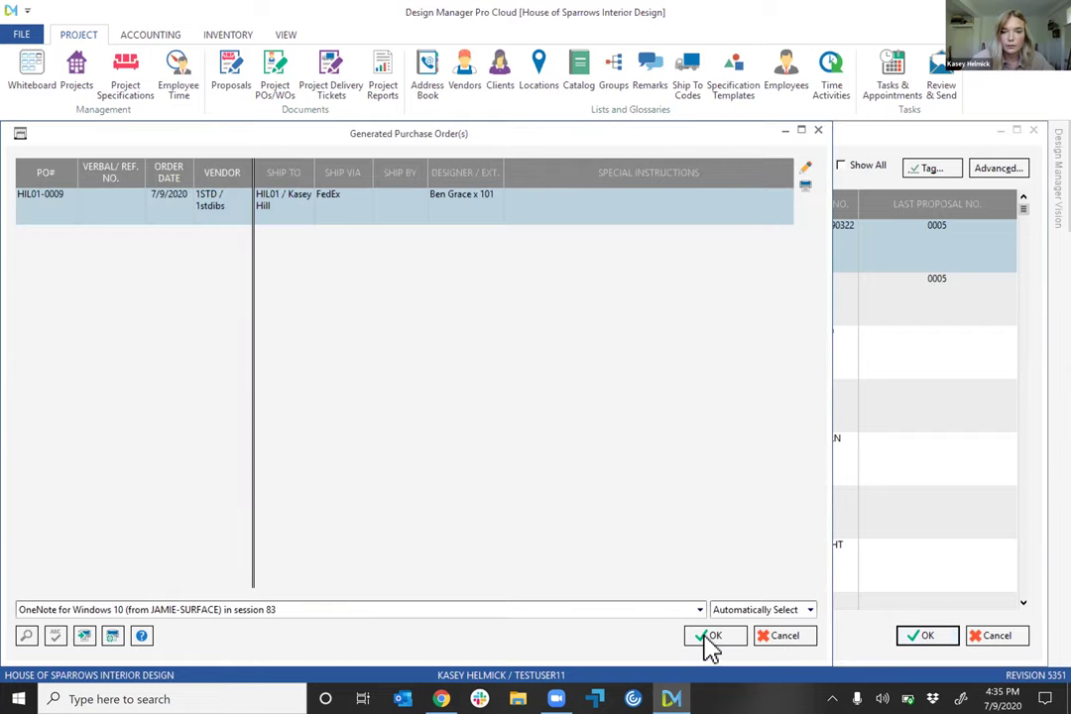
pyautogui.click(706, 637)
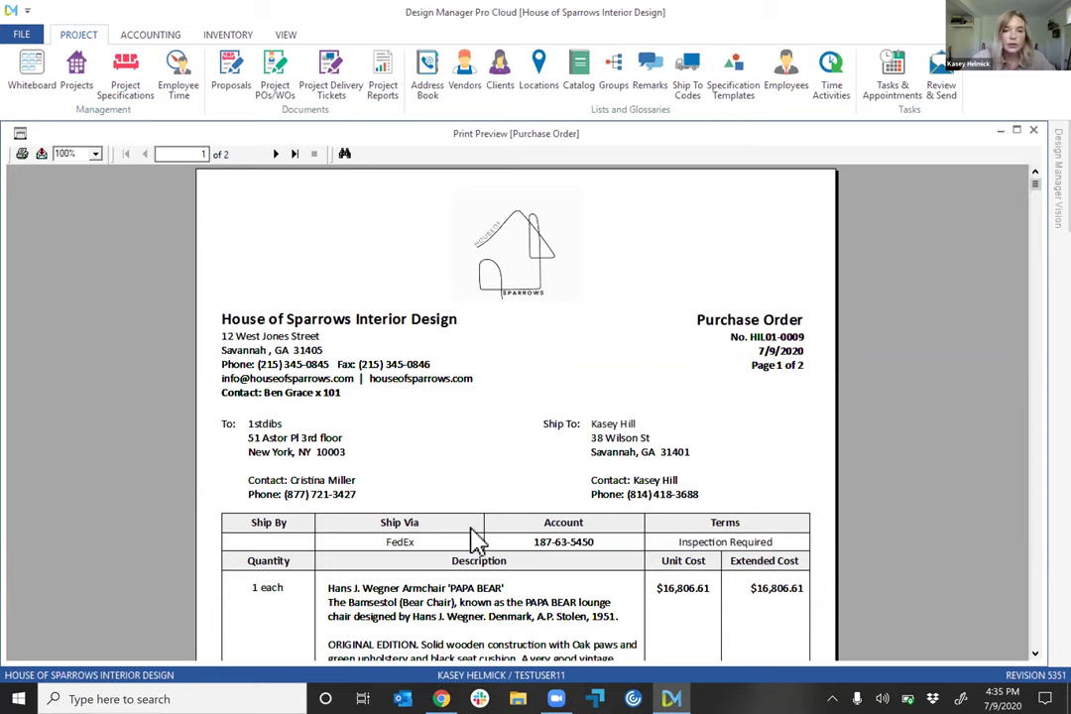
# - Review and accept purchase order 0009 for 16,806.61, then close the orders and proposals windows
pyautogui.scroll(-3, 476, 563)
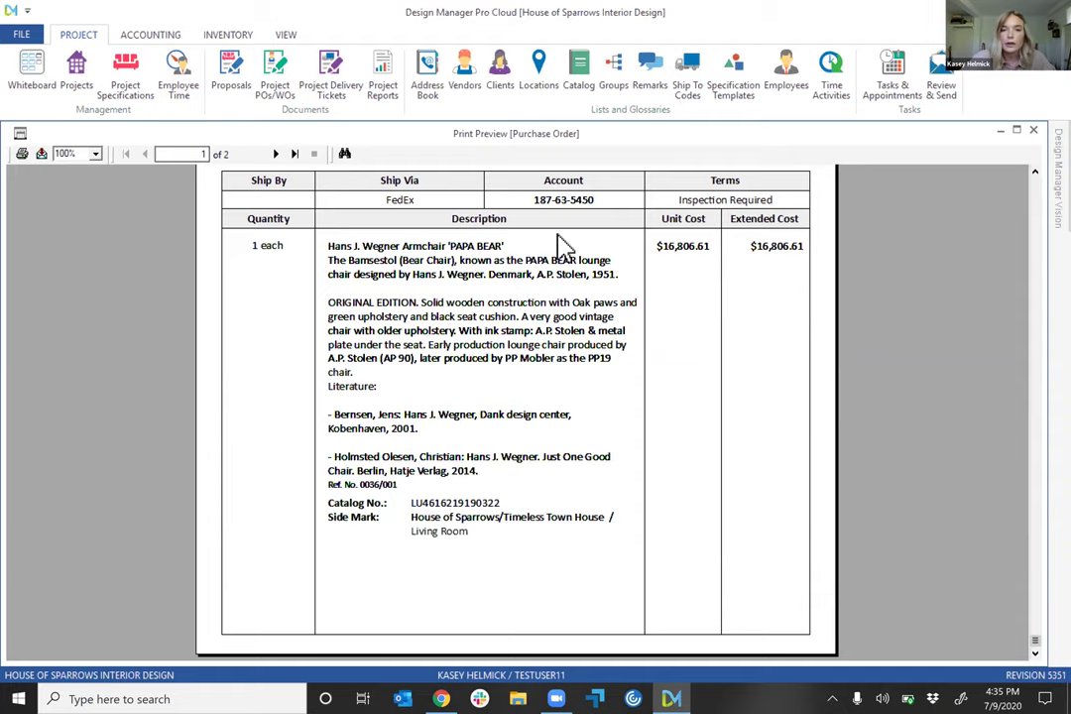
pyautogui.scroll(5, 692, 287)
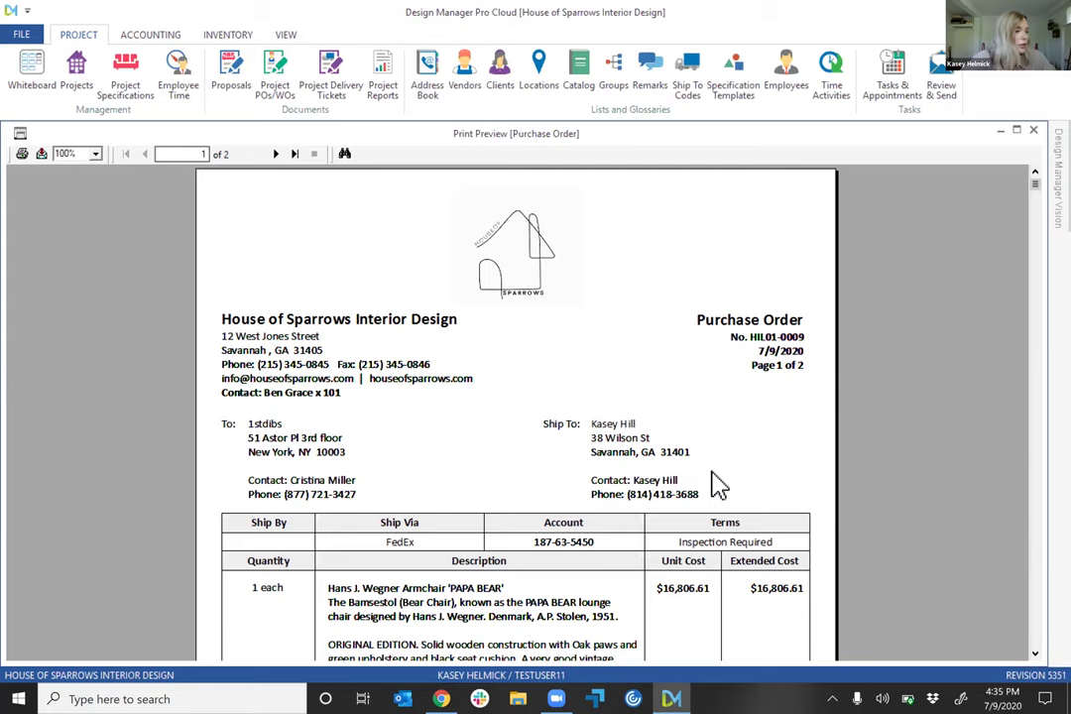
pyautogui.click(1033, 130)
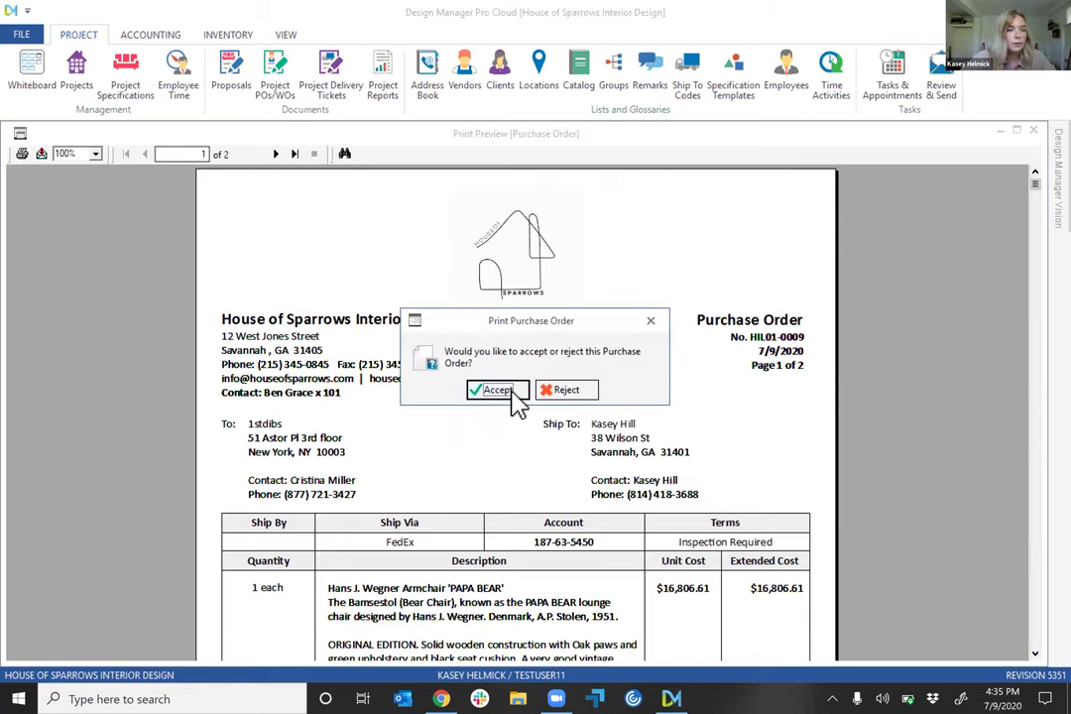
pyautogui.click(506, 390)
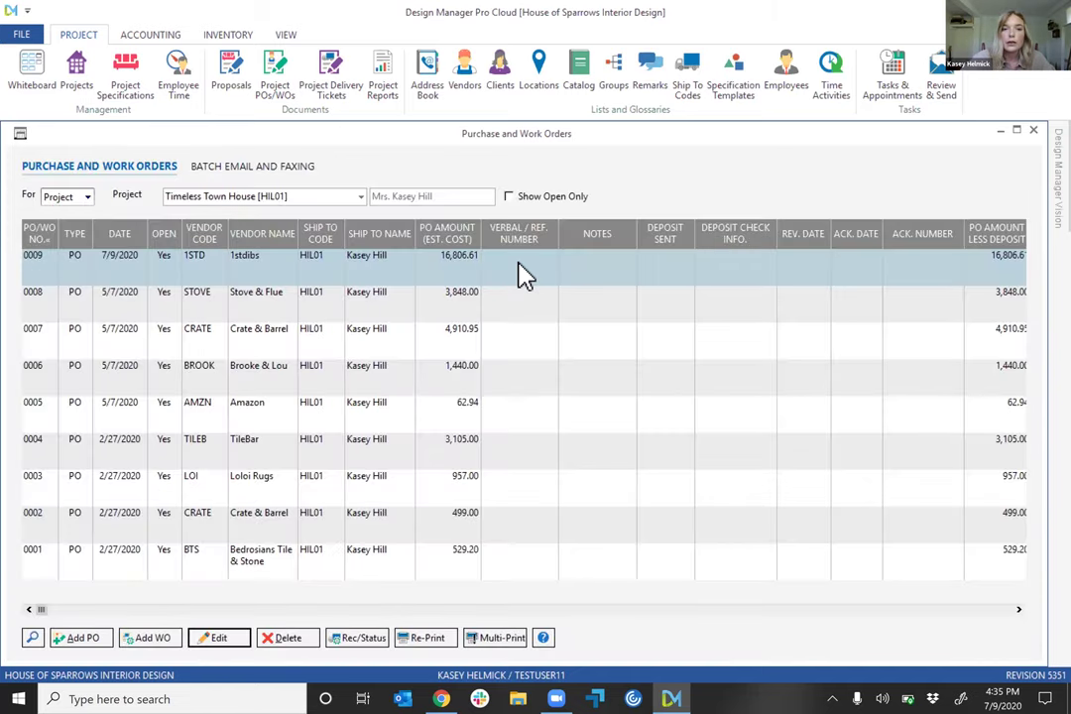
pyautogui.click(1034, 130)
pyautogui.click(1033, 129)
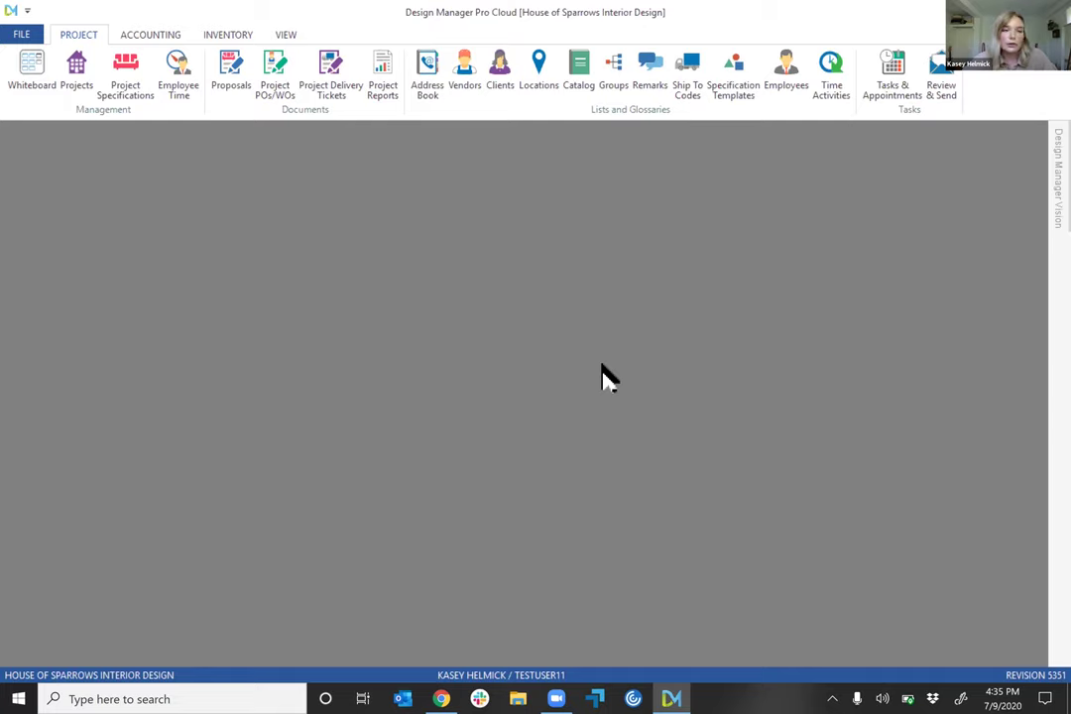
# - Open Accounting > Client Invoices and add a new invoice
pyautogui.click(159, 37)
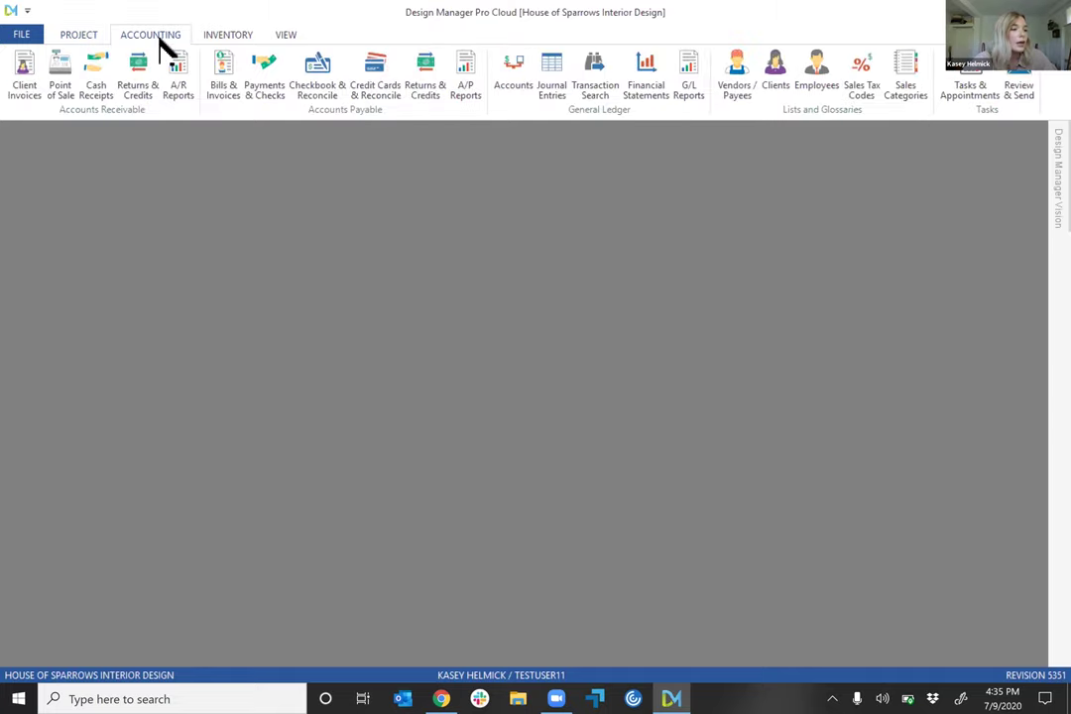
pyautogui.click(25, 94)
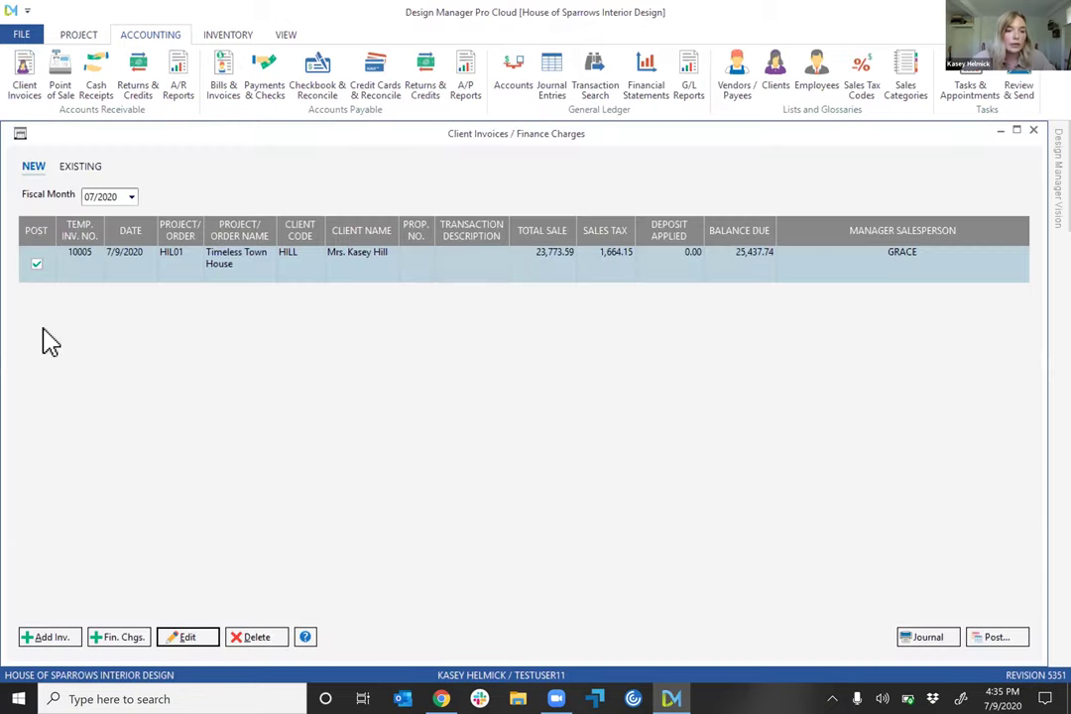
pyautogui.click(49, 637)
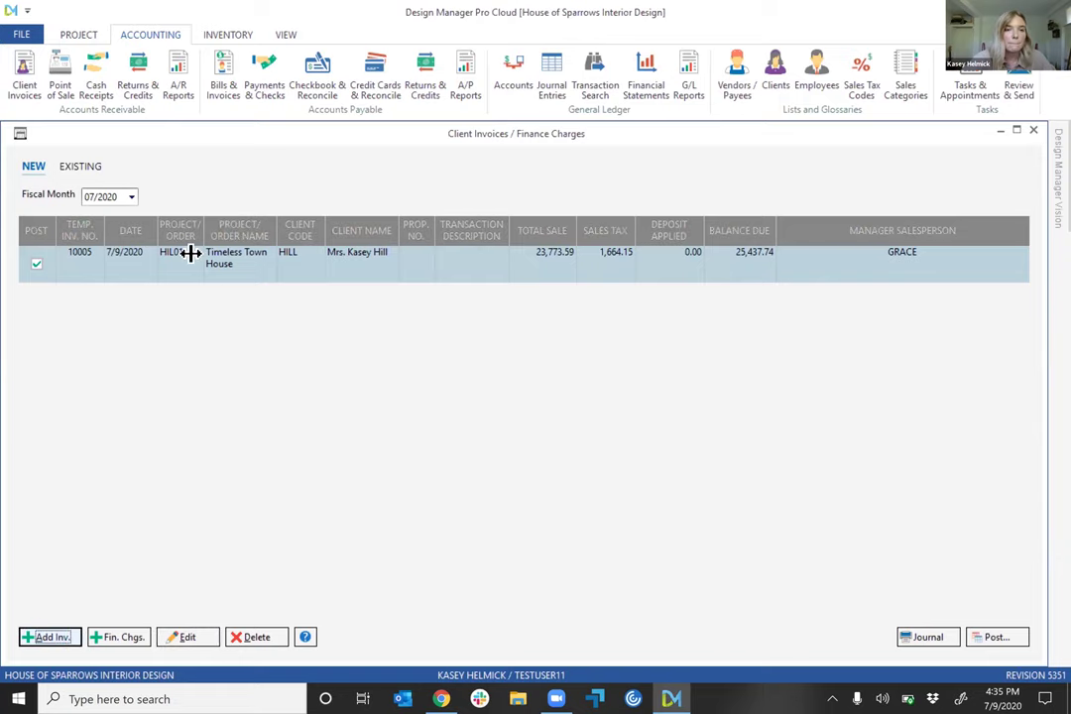
# - Invoice item 0036, the Papa Bear armchair, to Timeless Town House and save it as 10006
pyautogui.write('ti')
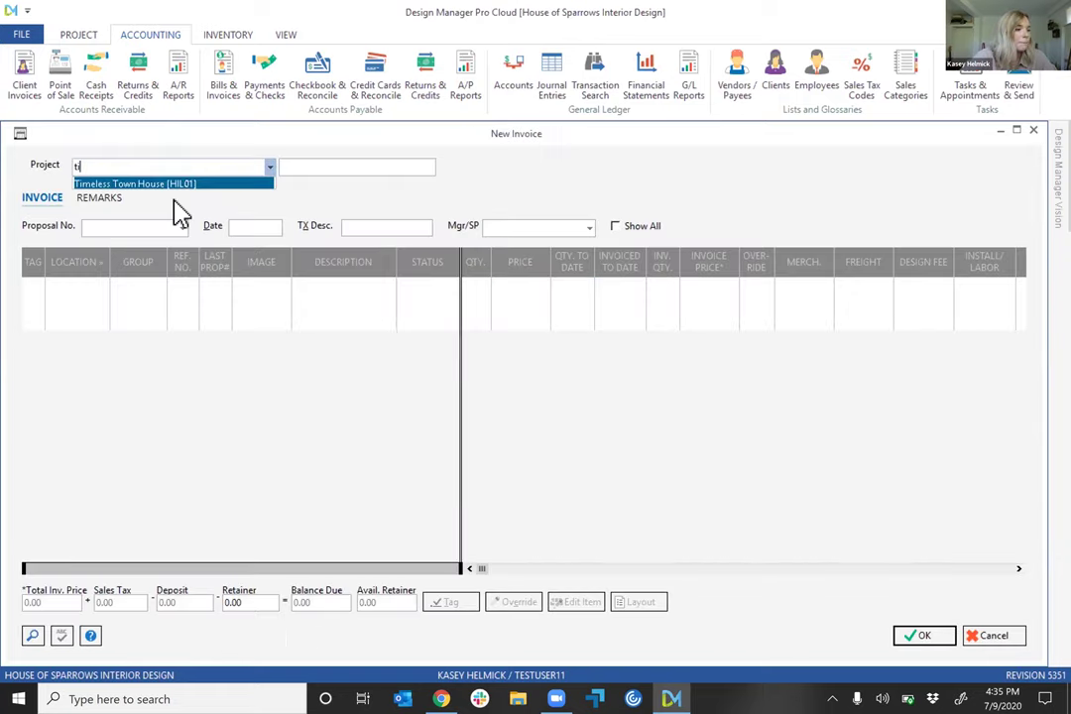
pyautogui.press('Tab')
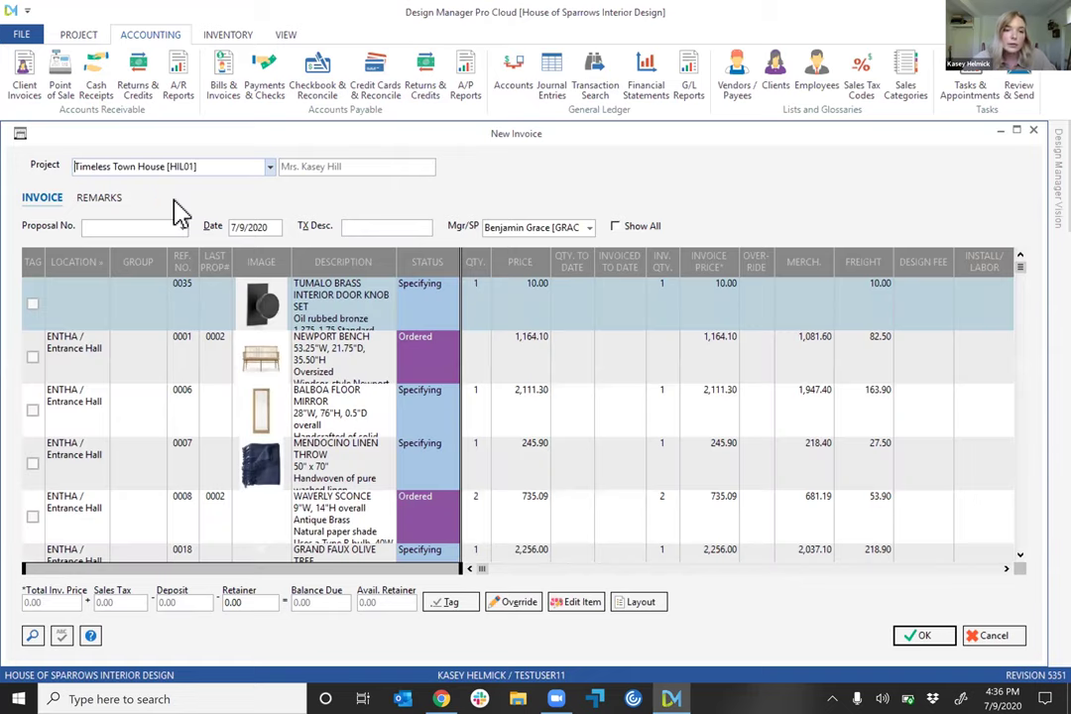
pyautogui.click(182, 264)
pyautogui.click(181, 266)
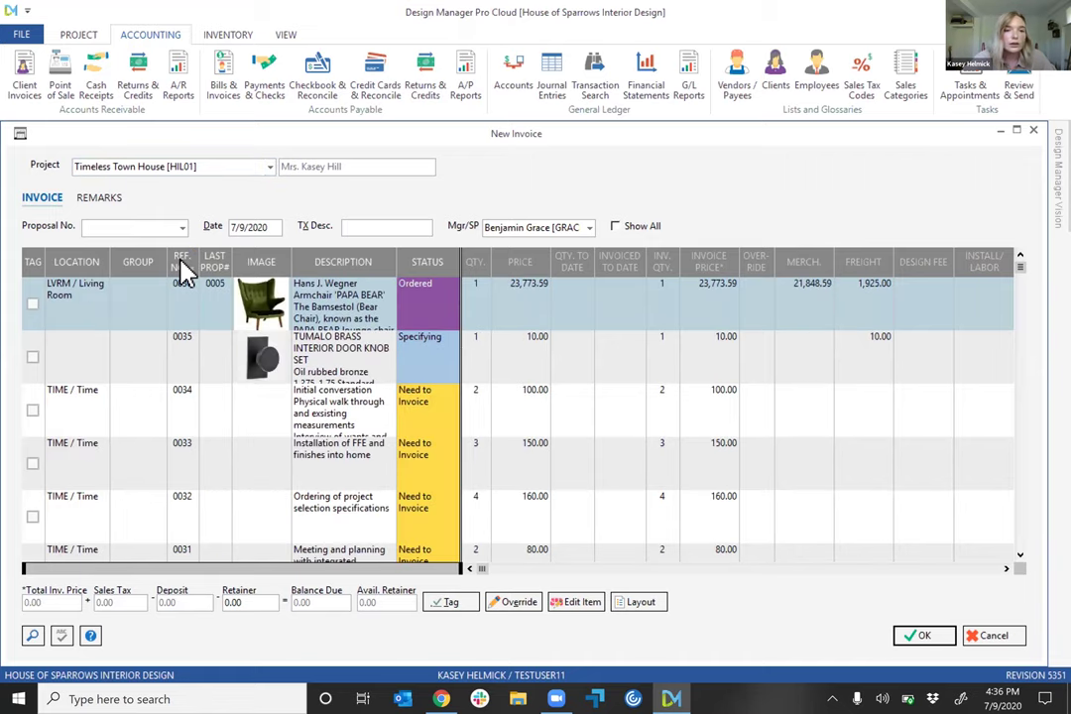
pyautogui.click(30, 311)
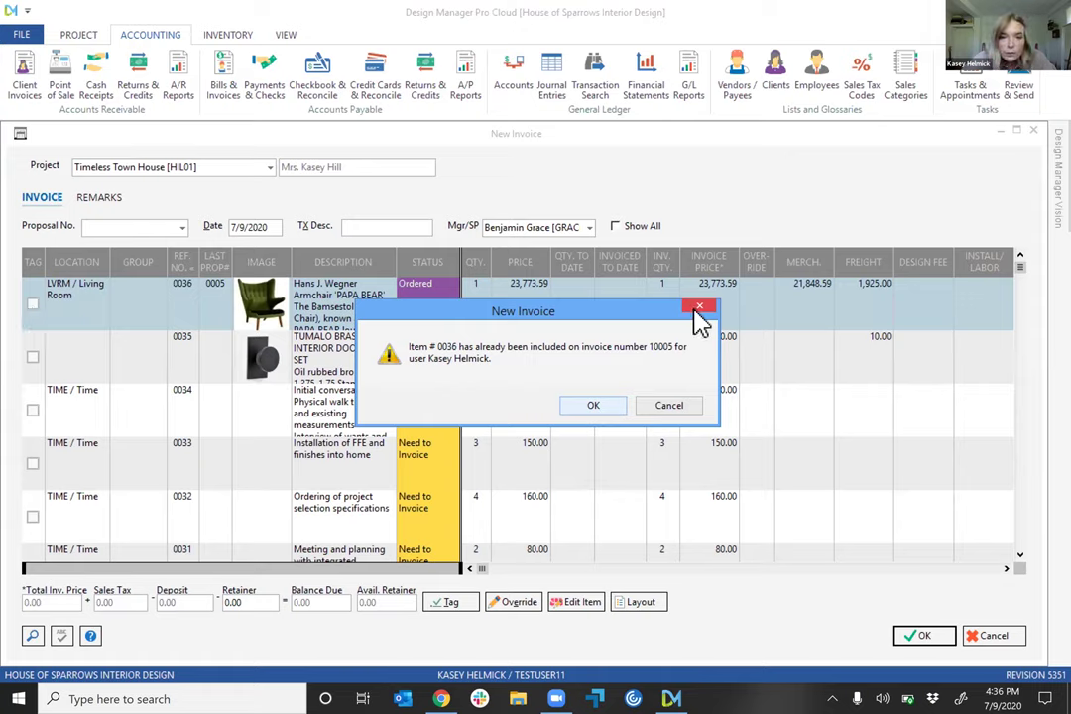
pyautogui.click(591, 409)
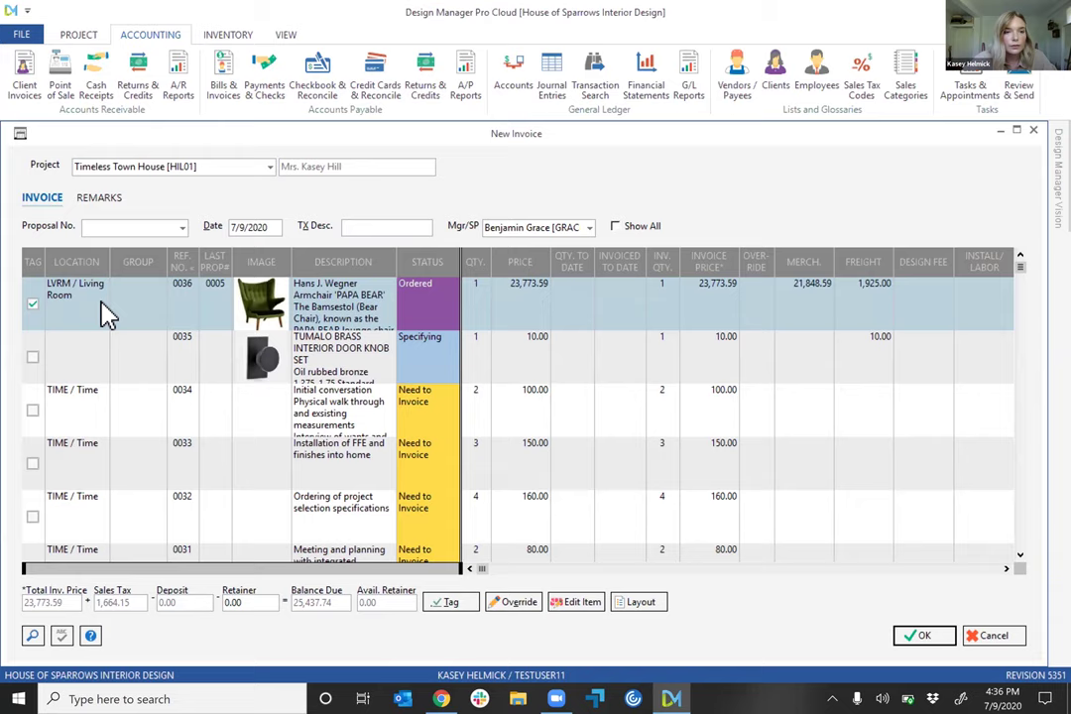
pyautogui.click(184, 232)
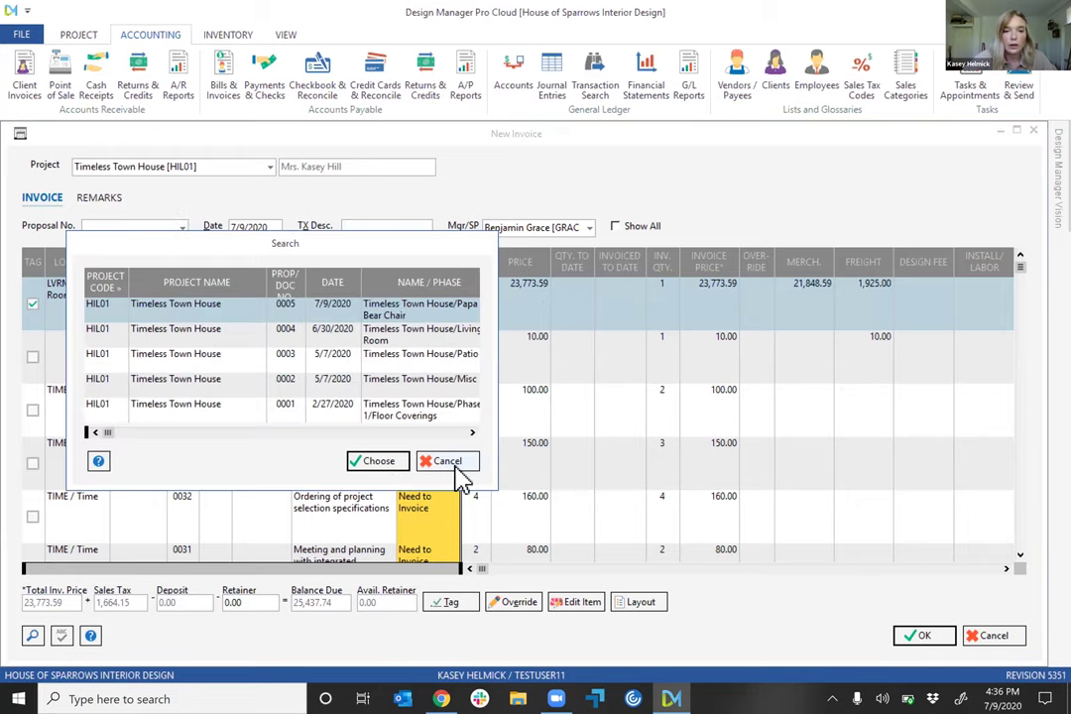
pyautogui.click(449, 464)
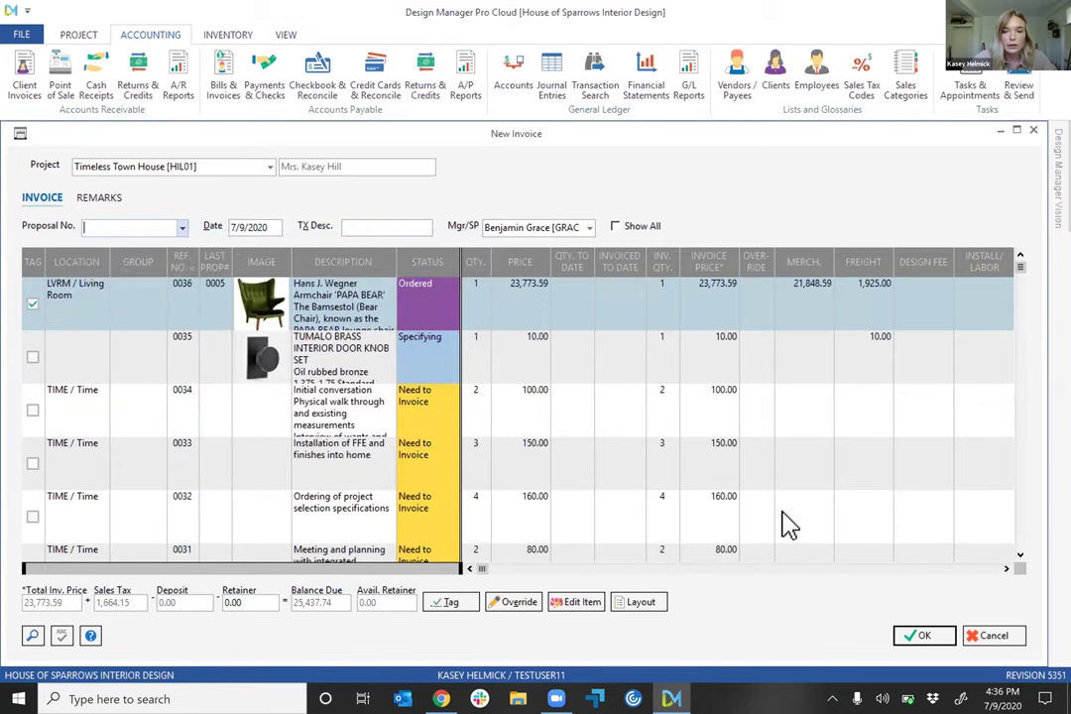
pyautogui.click(917, 635)
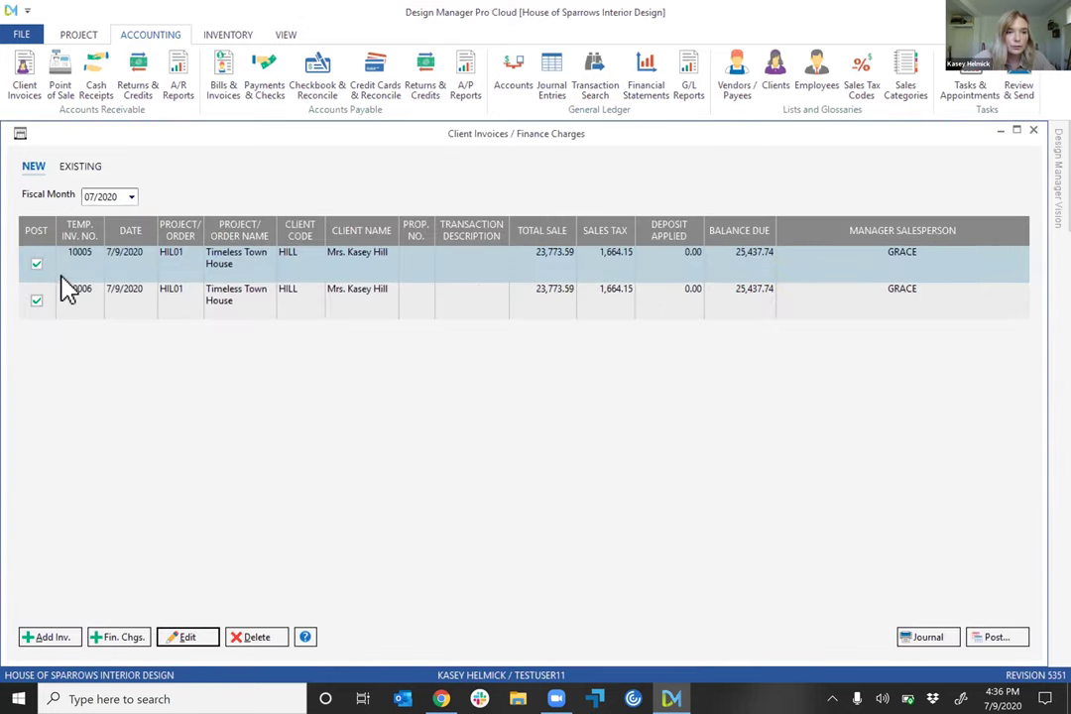
# - Untick POST on invoice 10006 and preview invoices in Modern style with pictures
pyautogui.click(38, 301)
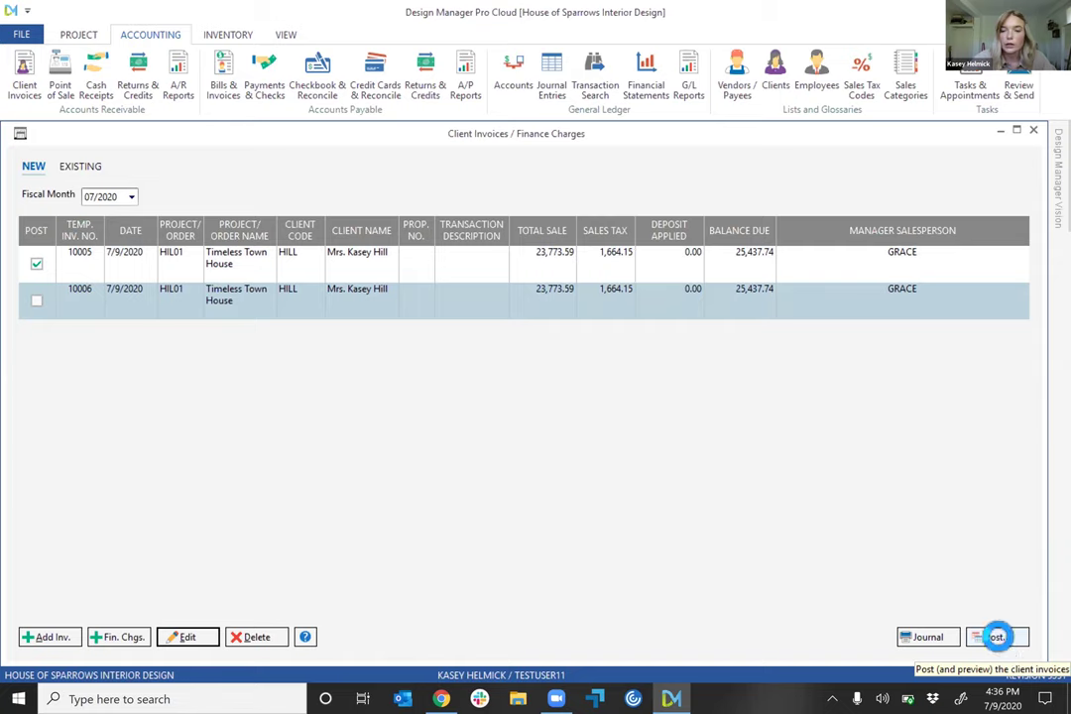
pyautogui.click(1000, 640)
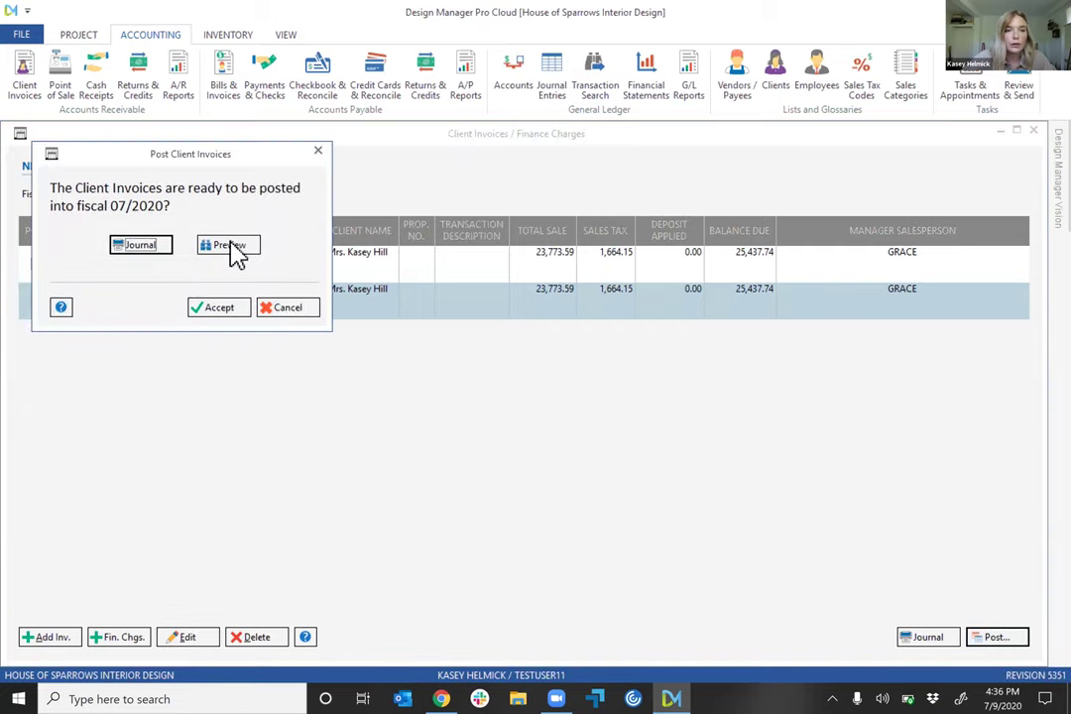
pyautogui.click(232, 248)
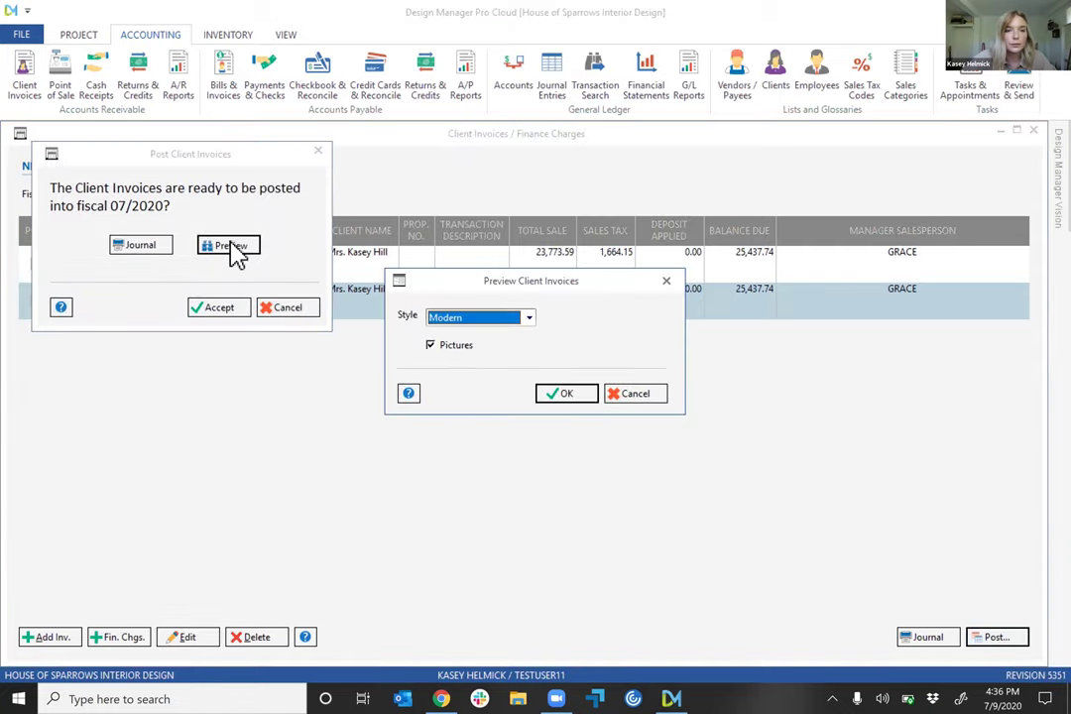
pyautogui.click(574, 401)
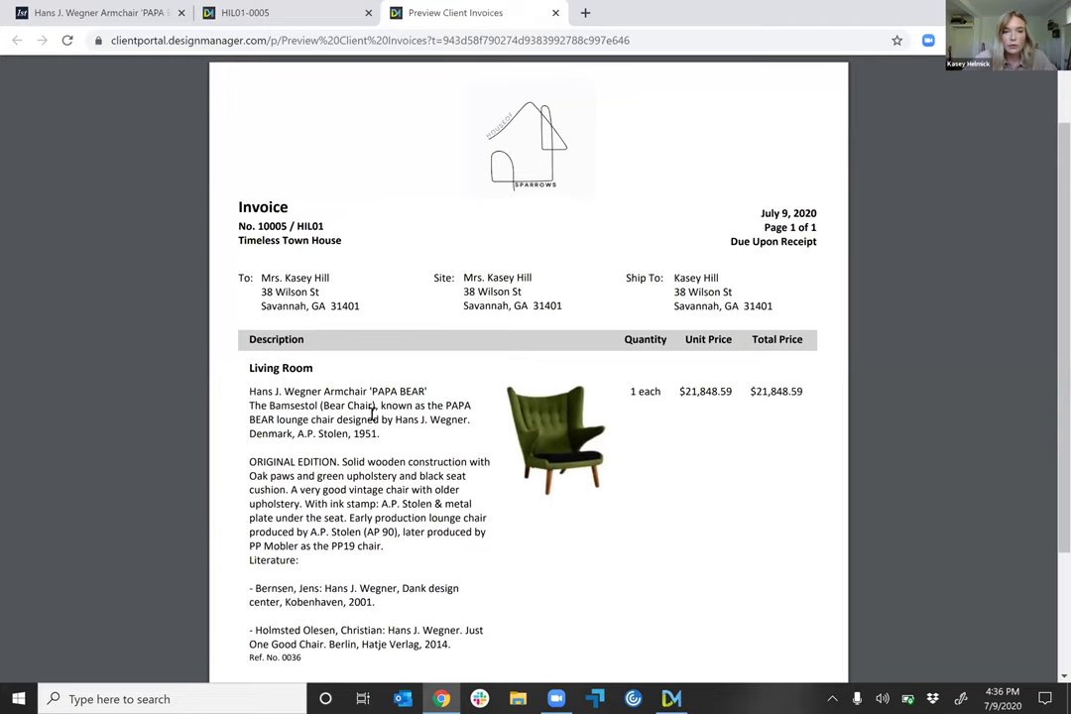
# - Check invoice 10005's $25,437.74 balance in the PDF, then dismiss Post Client Invoices without posting
pyautogui.scroll(-1, 373, 411)
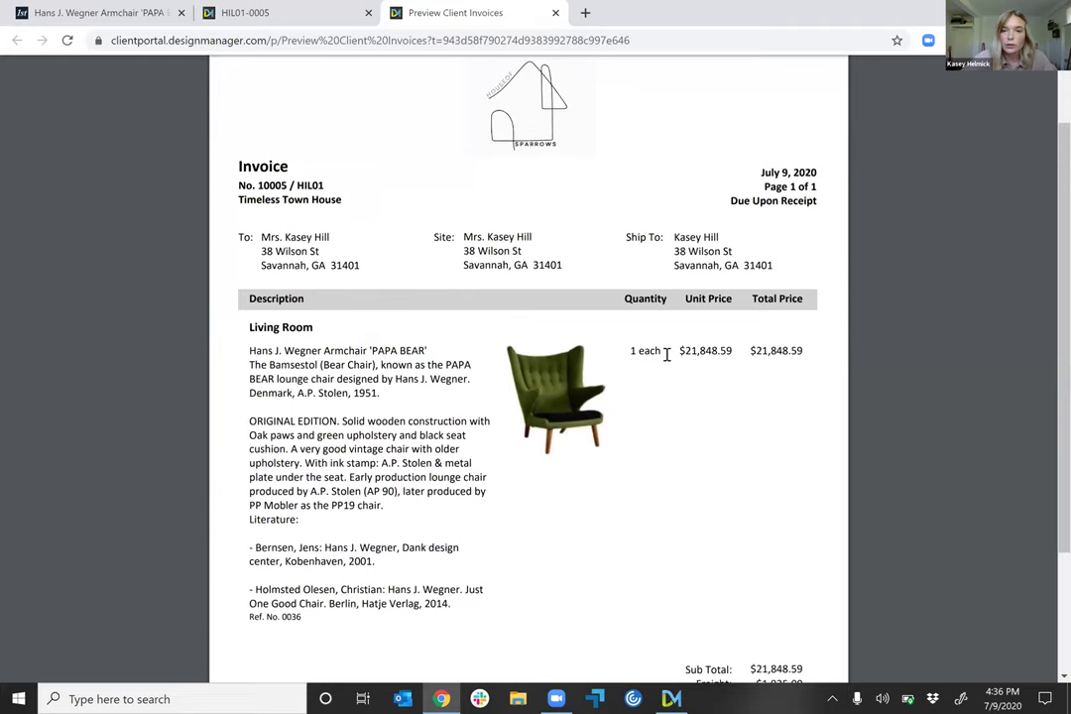
pyautogui.scroll(-2, 667, 354)
pyautogui.scroll(-2, 764, 474)
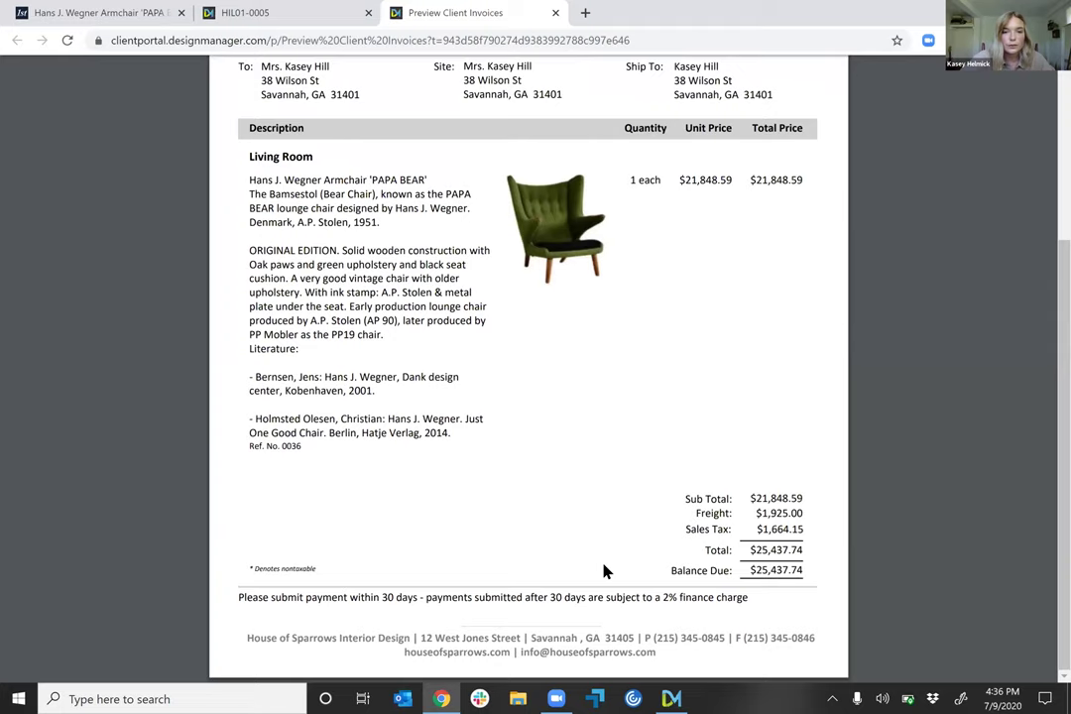
pyautogui.scroll(2, 605, 571)
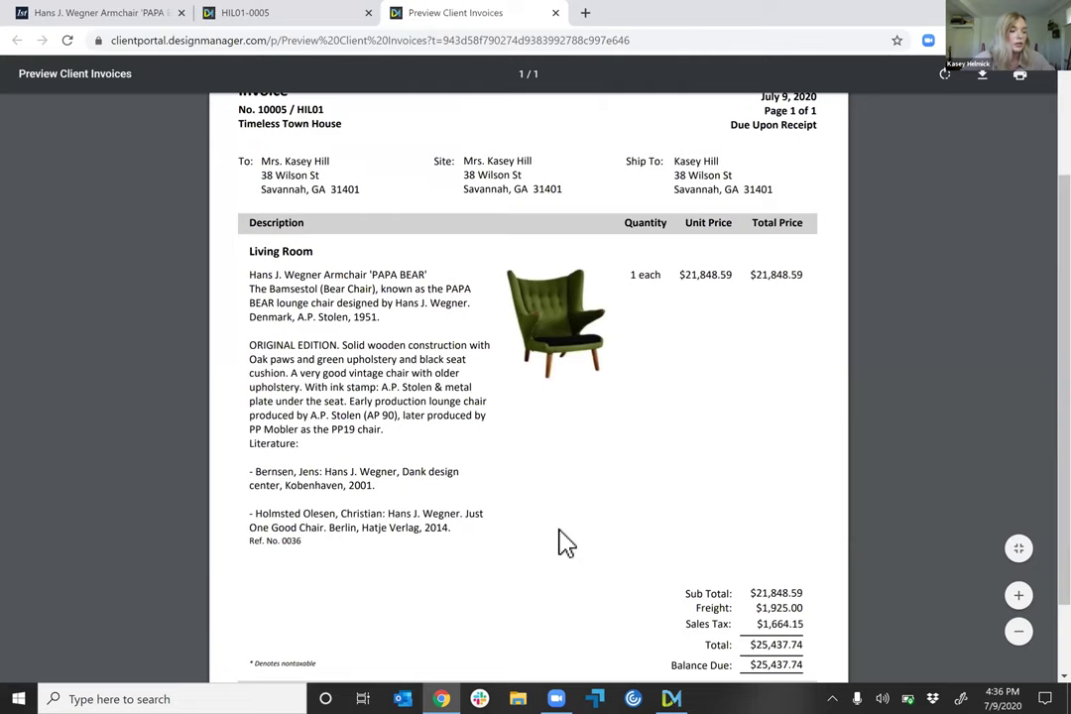
pyautogui.hotkey('alt', 'Tab')
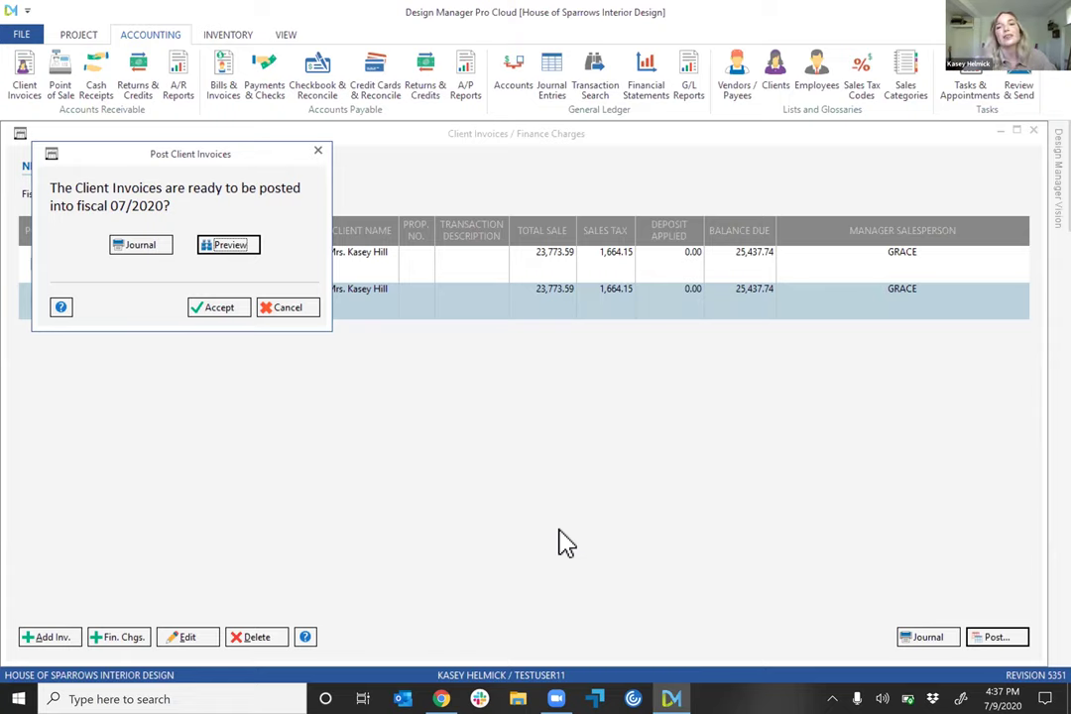
pyautogui.click(317, 151)
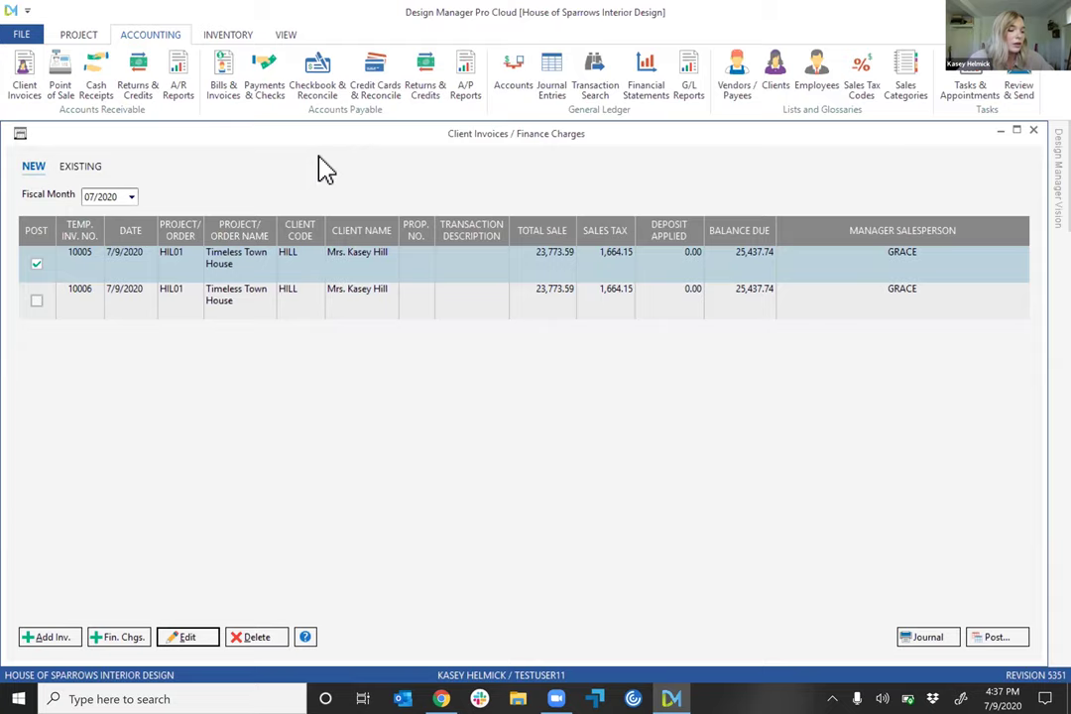